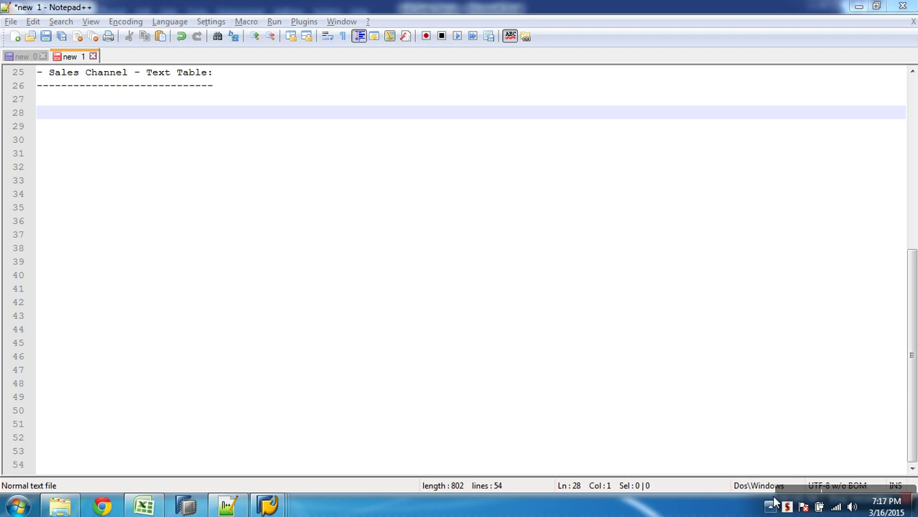
In the AW Sales Design workbook's InfoObjectList sheet, filter the Desc column to show only SalesChannelCode
{"action": "left_click", "coordinate": [62, 507]}
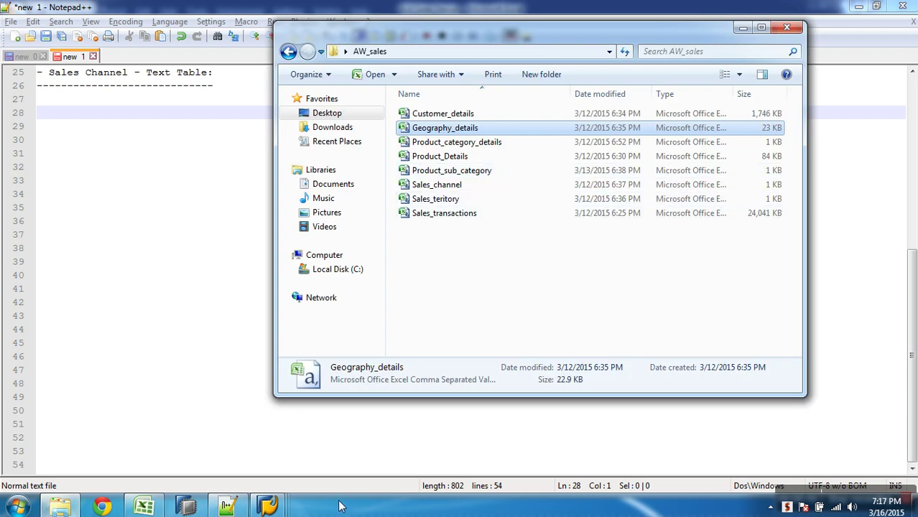
{"action": "left_click", "coordinate": [144, 507]}
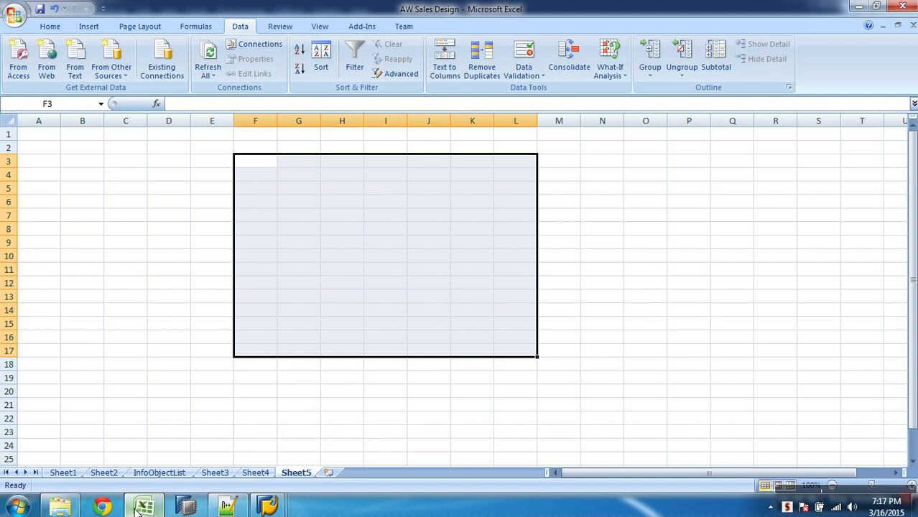
{"action": "left_click", "coordinate": [158, 472]}
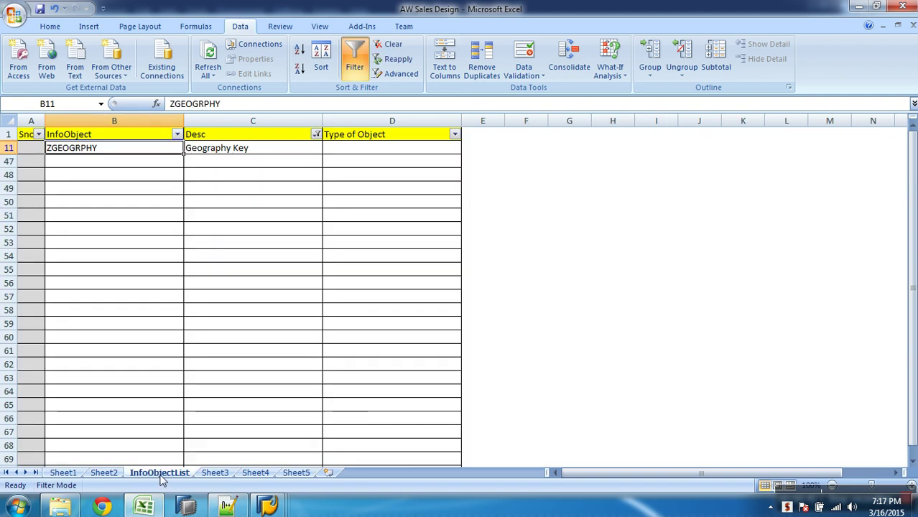
{"action": "left_click", "coordinate": [316, 135]}
{"action": "left_click", "coordinate": [207, 242]}
{"action": "left_click", "coordinate": [208, 242]}
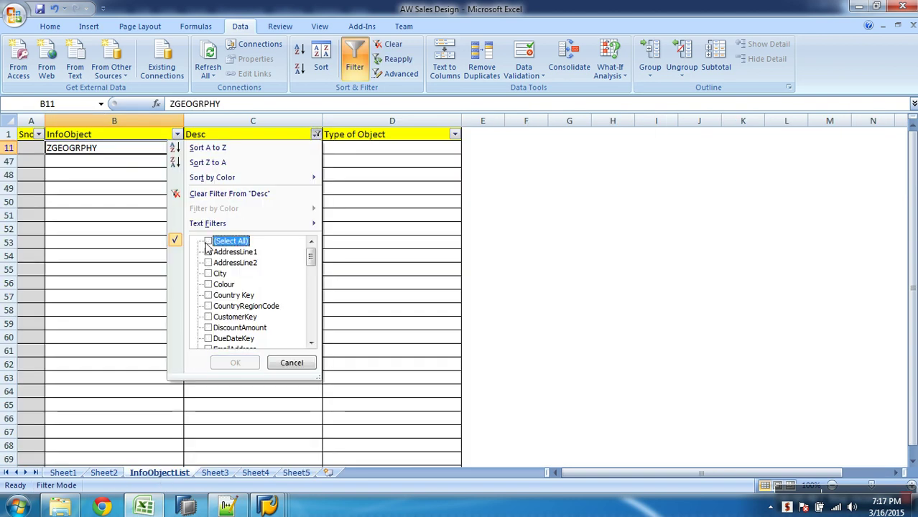
{"action": "left_click", "coordinate": [312, 325]}
{"action": "left_click", "coordinate": [313, 326]}
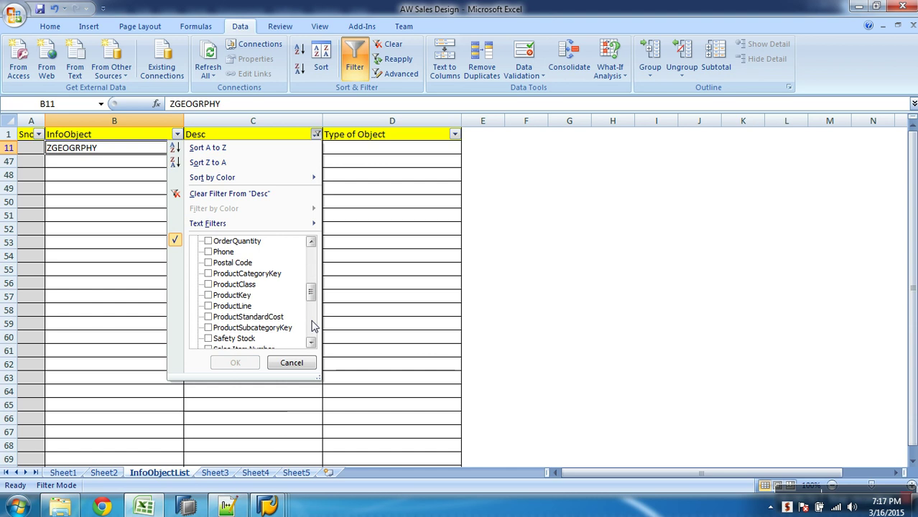
{"action": "left_click", "coordinate": [311, 325]}
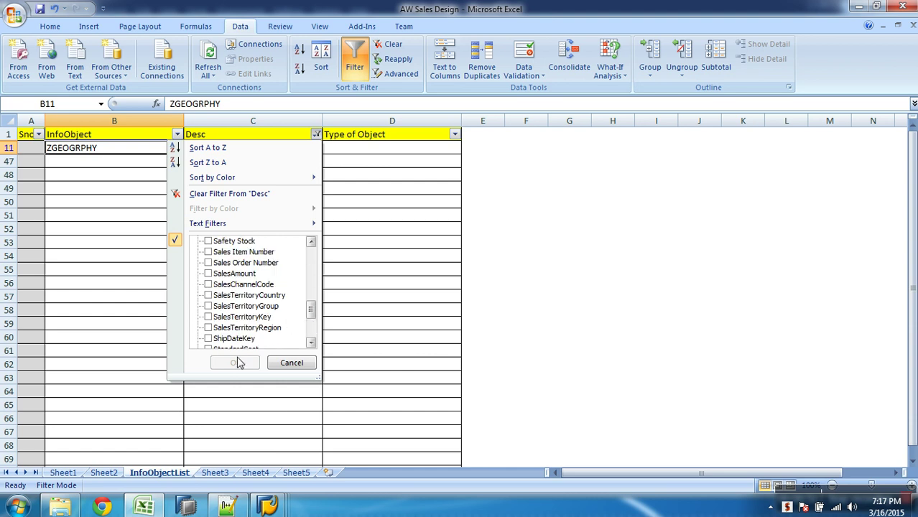
{"action": "left_click", "coordinate": [208, 284]}
{"action": "left_click", "coordinate": [234, 362]}
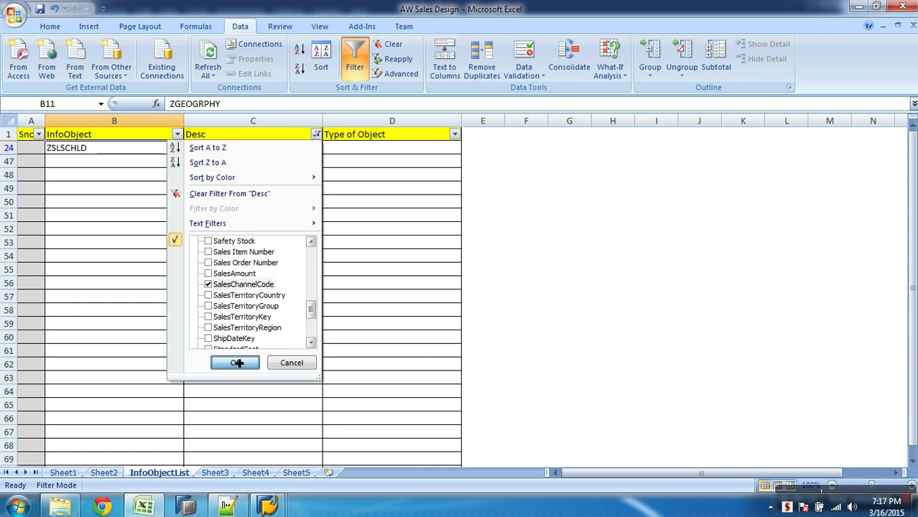
Copy the InfoObject technical name ZSLSCHLD from cell B24
{"action": "left_click", "coordinate": [133, 151]}
{"action": "double_click", "coordinate": [189, 104]}
{"action": "key", "text": "ctrl+c"}
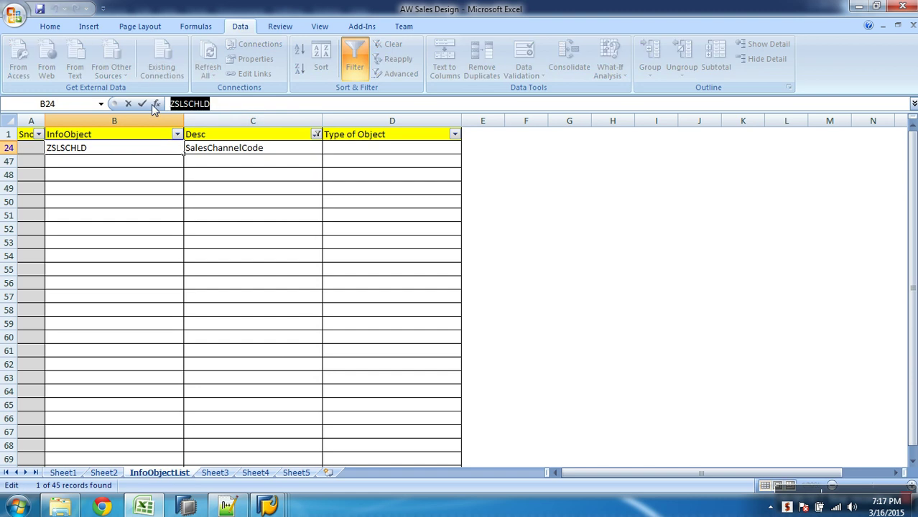
Switch to the SAP Data Warehousing Workbench and find ZSLSCHLD in the InfoObjects tree
{"action": "left_click", "coordinate": [267, 506]}
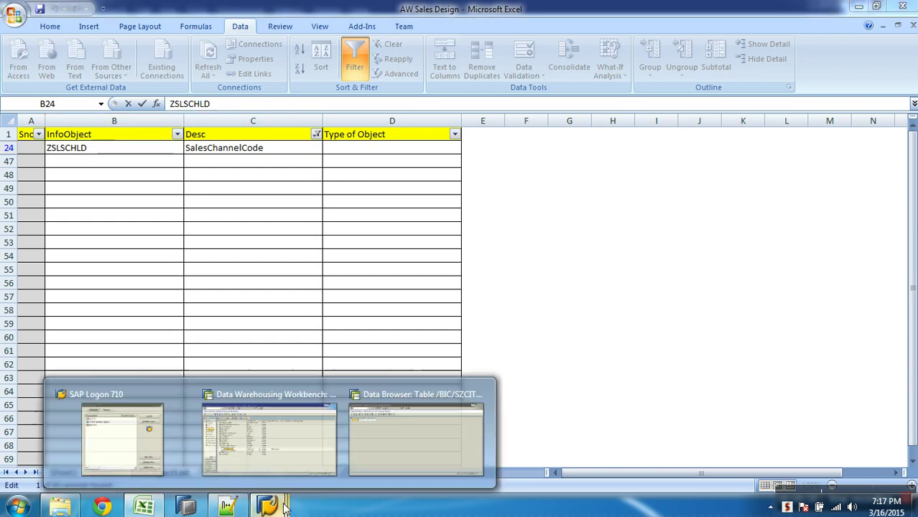
{"action": "left_click", "coordinate": [302, 456]}
{"action": "left_click", "coordinate": [51, 193]}
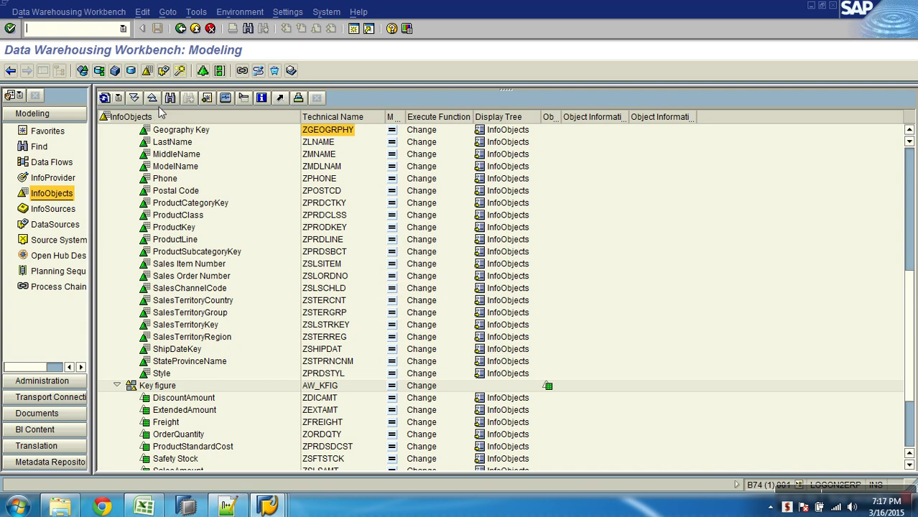
{"action": "left_click", "coordinate": [169, 97]}
{"action": "key", "text": "Delete"}
{"action": "key", "text": "Delete"}
{"action": "key", "text": "Delete"}
{"action": "key", "text": "Delete"}
{"action": "key", "text": "Delete"}
{"action": "key", "text": "Delete"}
{"action": "key", "text": "Delete"}
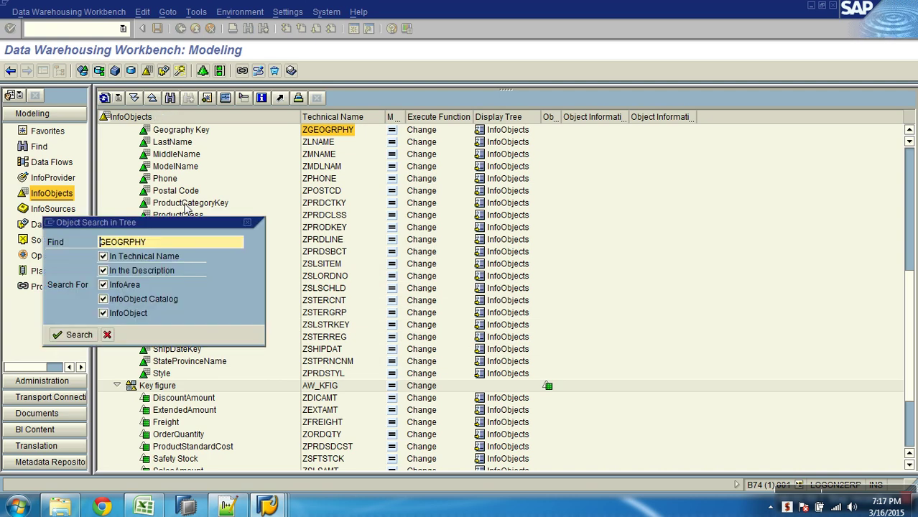
{"action": "key", "text": "ctrl+v"}
{"action": "key", "text": "Return"}
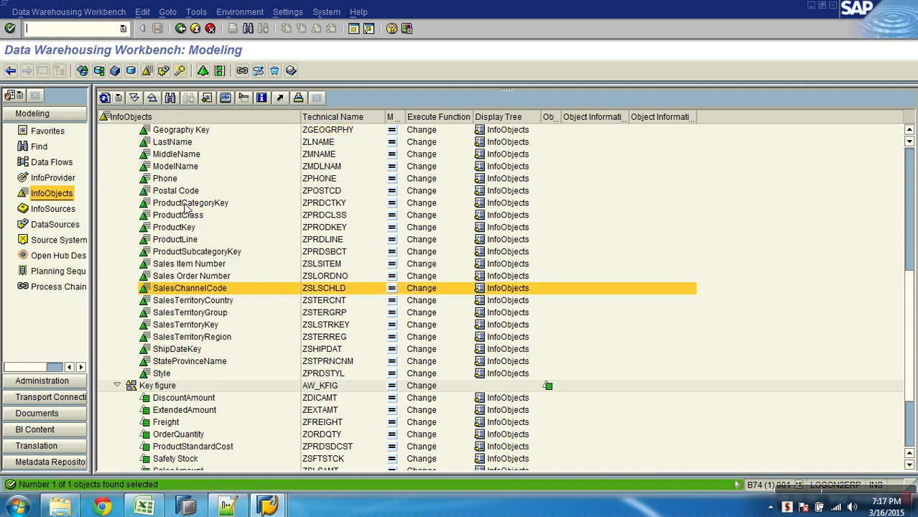
Open the SalesChannelCode characteristic and examine its master data and text table settings, including short and medium text
{"action": "double_click", "coordinate": [201, 291]}
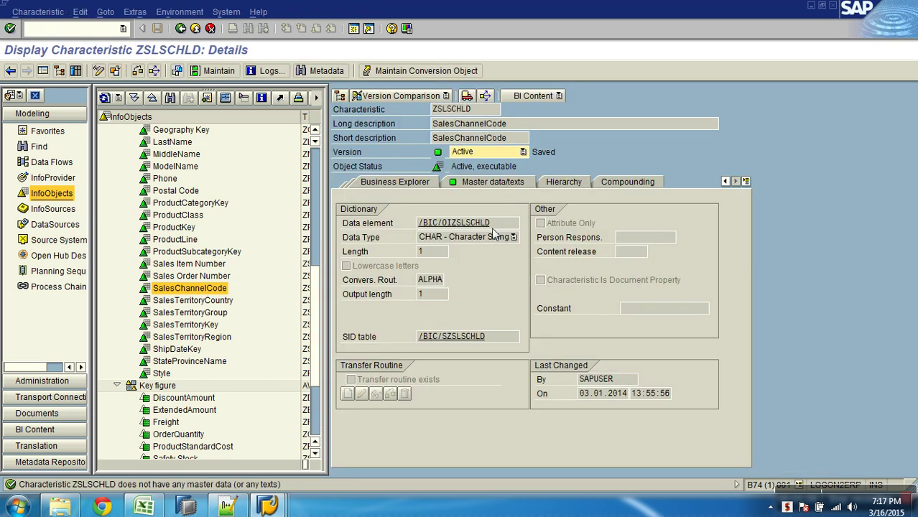
{"action": "left_click", "coordinate": [504, 181]}
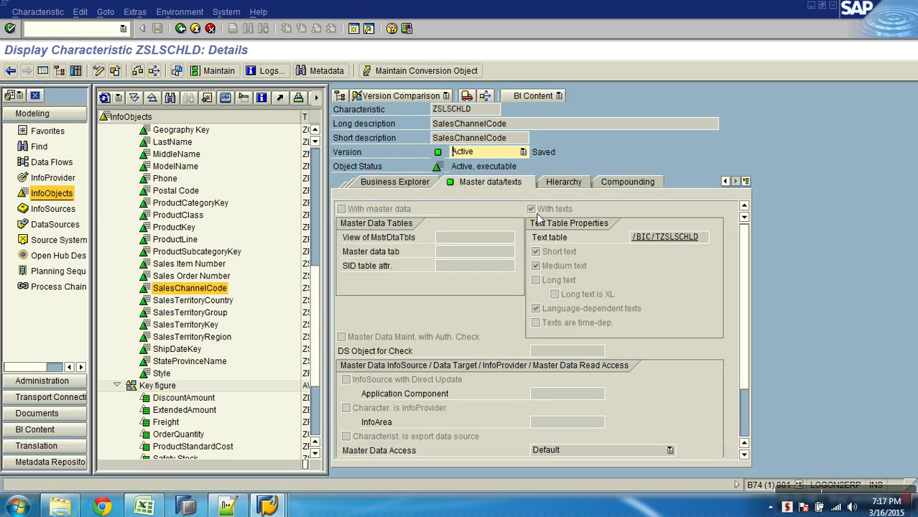
{"action": "left_click", "coordinate": [568, 256]}
{"action": "left_click", "coordinate": [566, 267]}
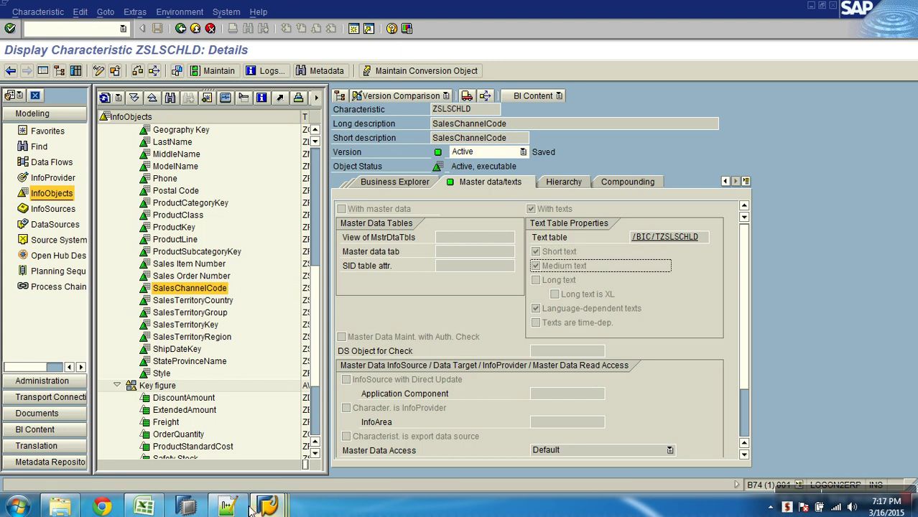
Open the Sales_channel file from the AW_sales folder, review its SalesChannelName and AlternativeChannelName columns, and close it
{"action": "left_click", "coordinate": [72, 508]}
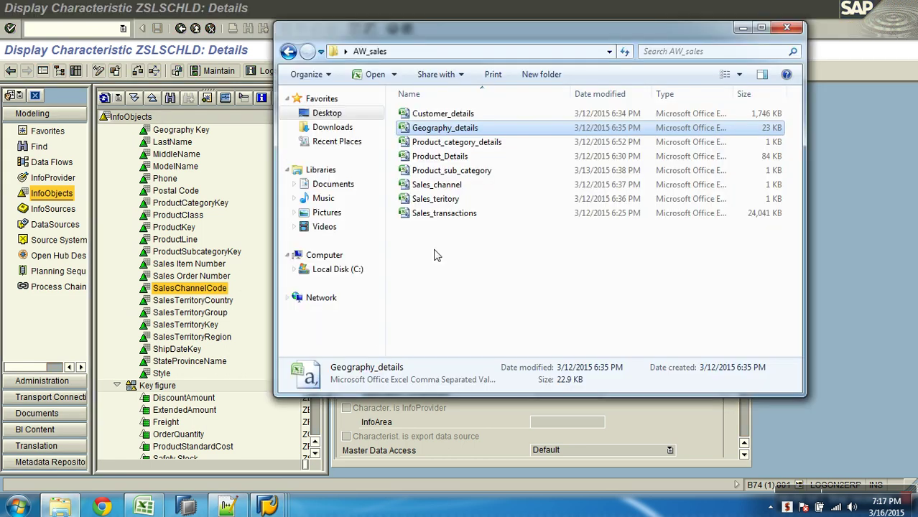
{"action": "key", "text": "alt+Tab"}
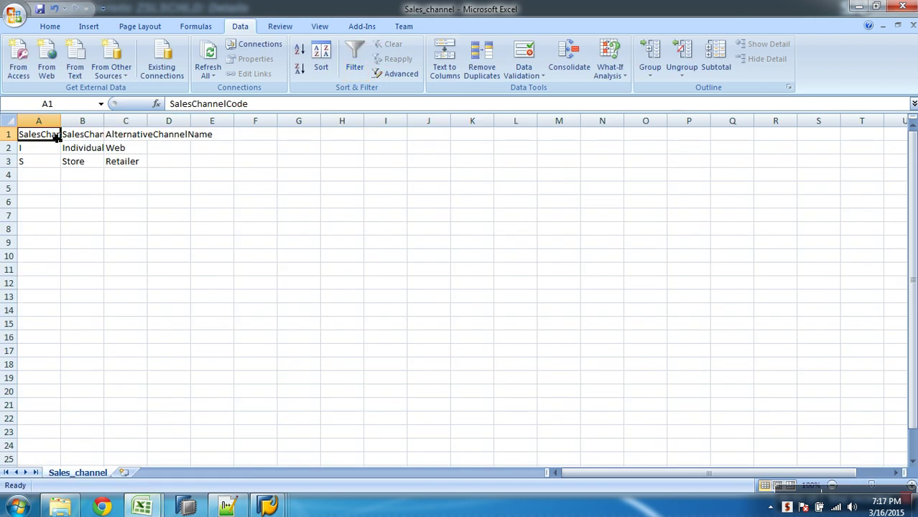
{"action": "double_click", "coordinate": [104, 120]}
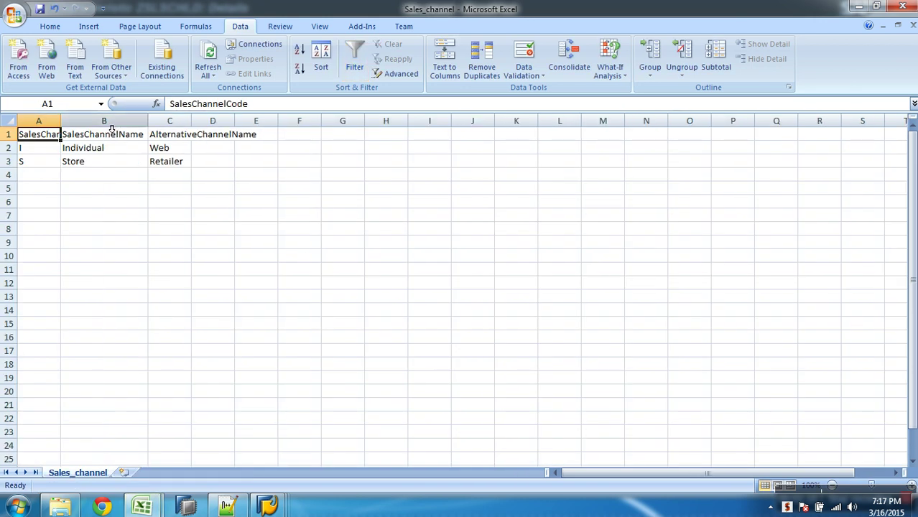
{"action": "double_click", "coordinate": [191, 120]}
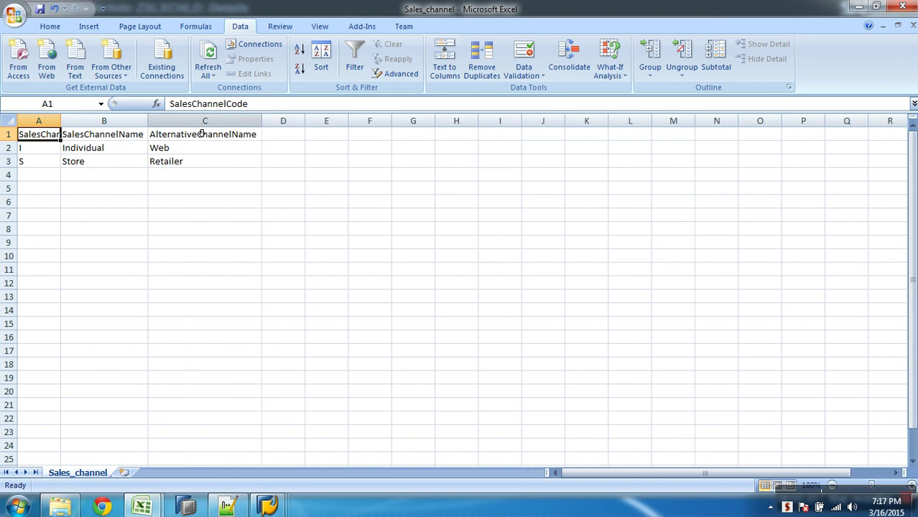
{"action": "left_click_drag", "start_coordinate": [152, 127], "coordinate": [187, 159]}
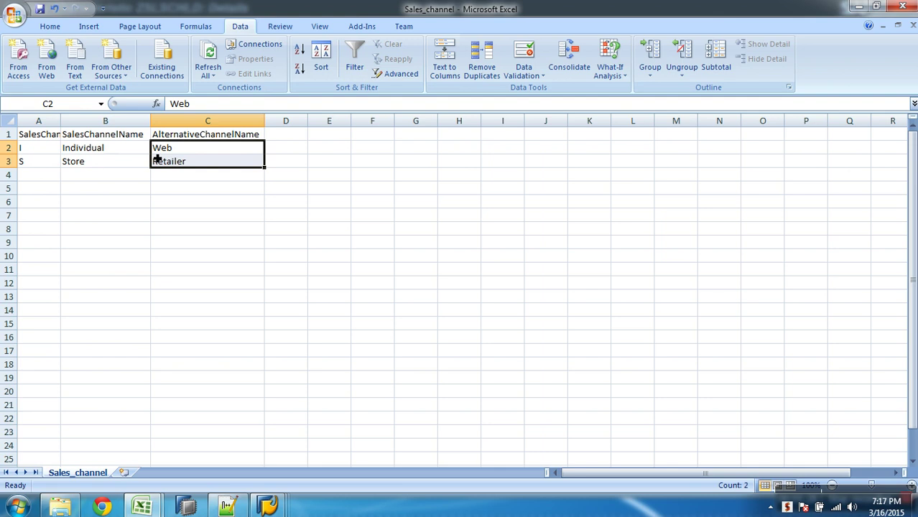
{"action": "left_click", "coordinate": [136, 121]}
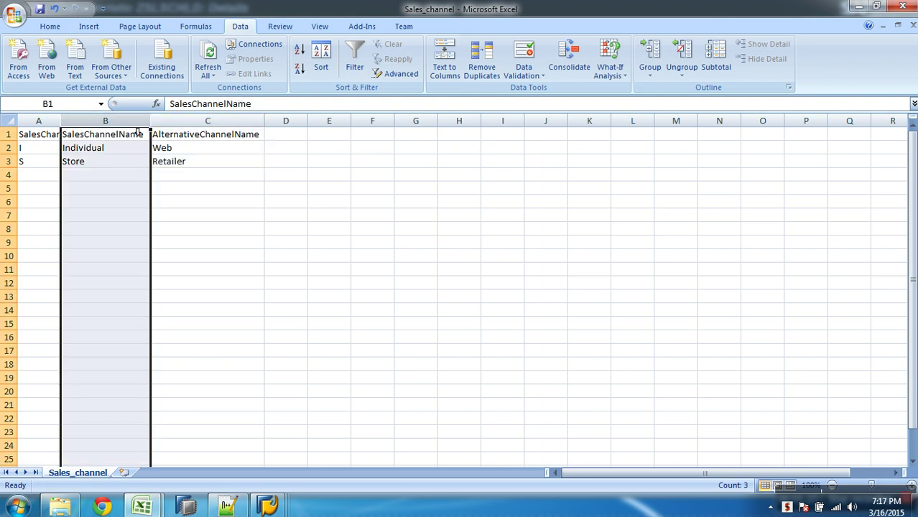
{"action": "left_click", "coordinate": [209, 123]}
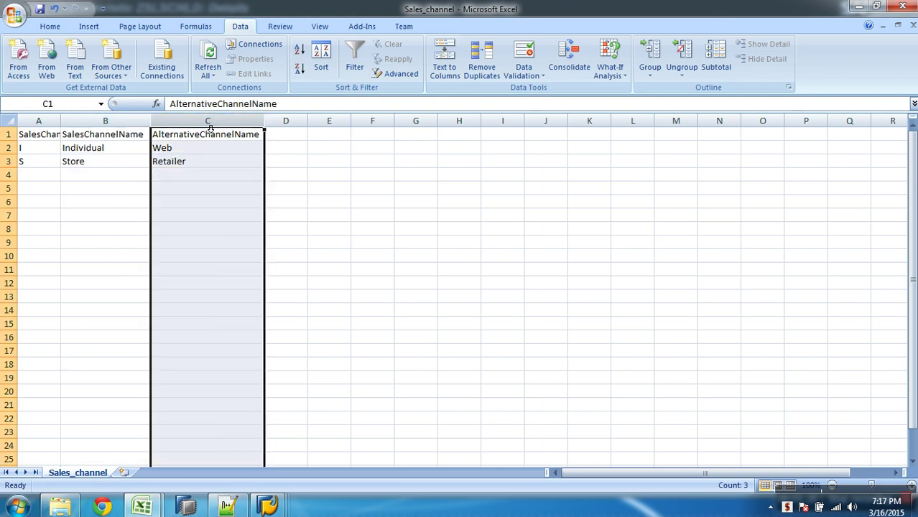
{"action": "left_click", "coordinate": [911, 27]}
{"action": "left_click", "coordinate": [470, 288]}
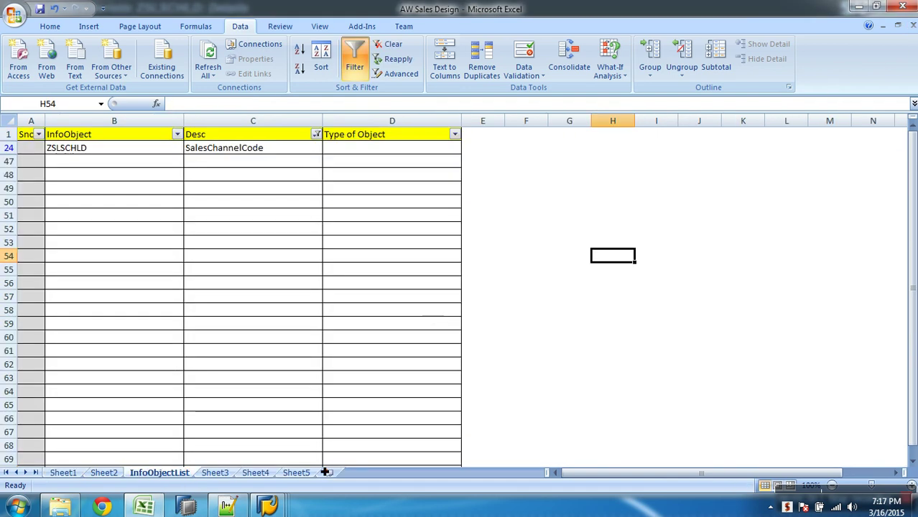
Leave the characteristic display in SAP and insert ZSLSCHLD as an InfoProvider under Master Data Objects of AW Sales Motors Company
{"action": "mouse_move", "coordinate": [271, 507]}
{"action": "left_click", "coordinate": [264, 431]}
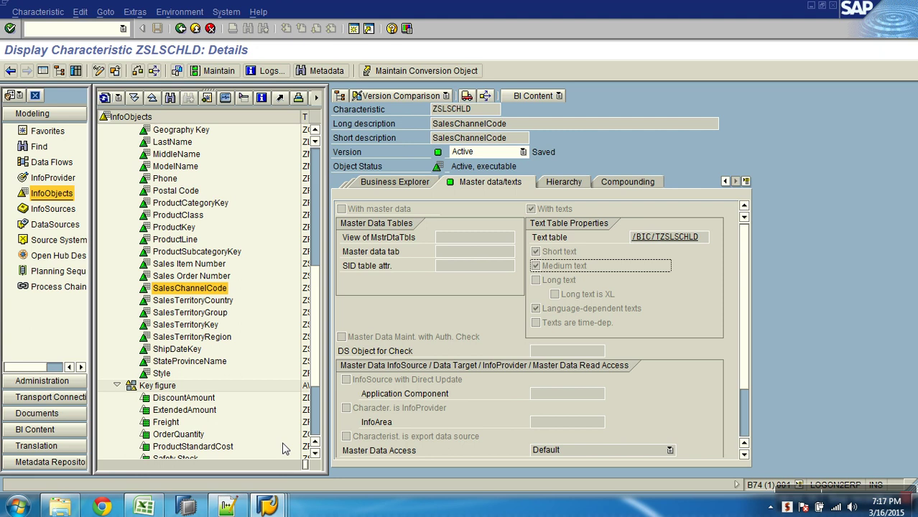
{"action": "left_click", "coordinate": [210, 28]}
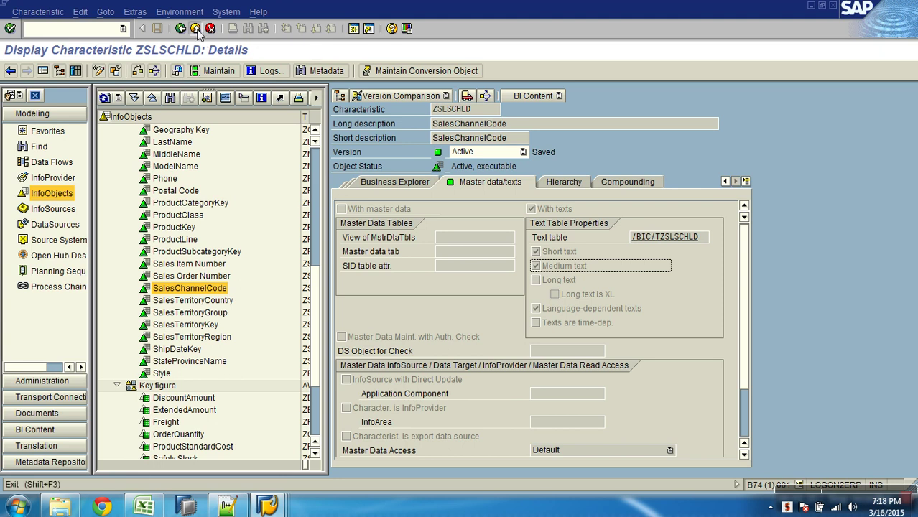
{"action": "left_click", "coordinate": [326, 289]}
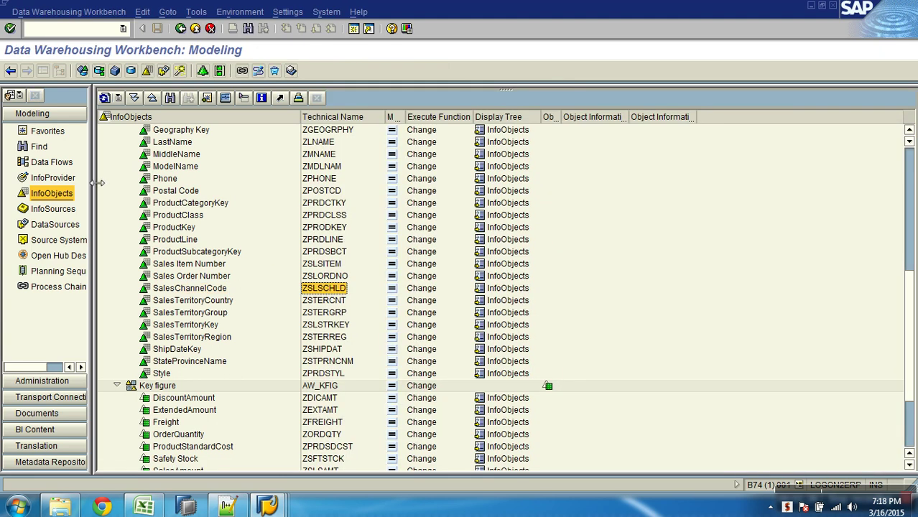
{"action": "left_click", "coordinate": [53, 177]}
{"action": "right_click", "coordinate": [191, 302]}
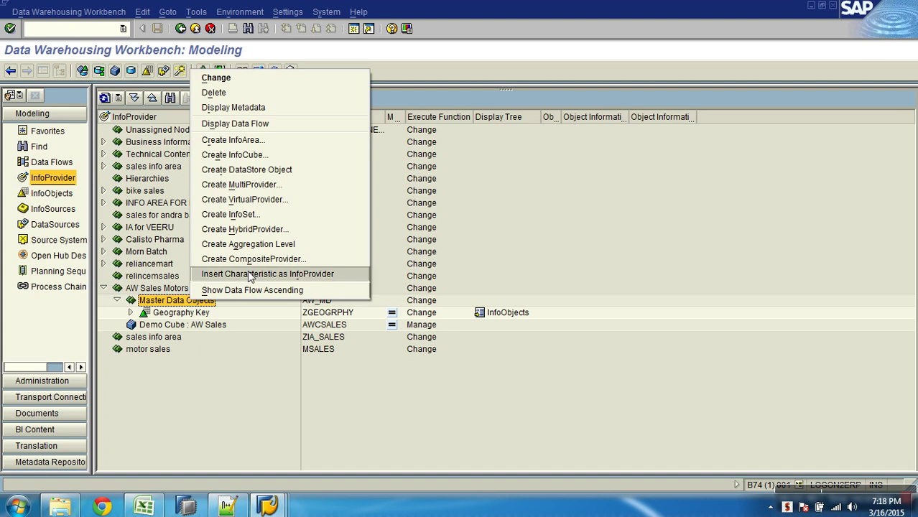
{"action": "left_click", "coordinate": [269, 273]}
{"action": "key", "text": "Delete"}
{"action": "type", "text": "ZSLSCHLD"}
{"action": "key", "text": "Return"}
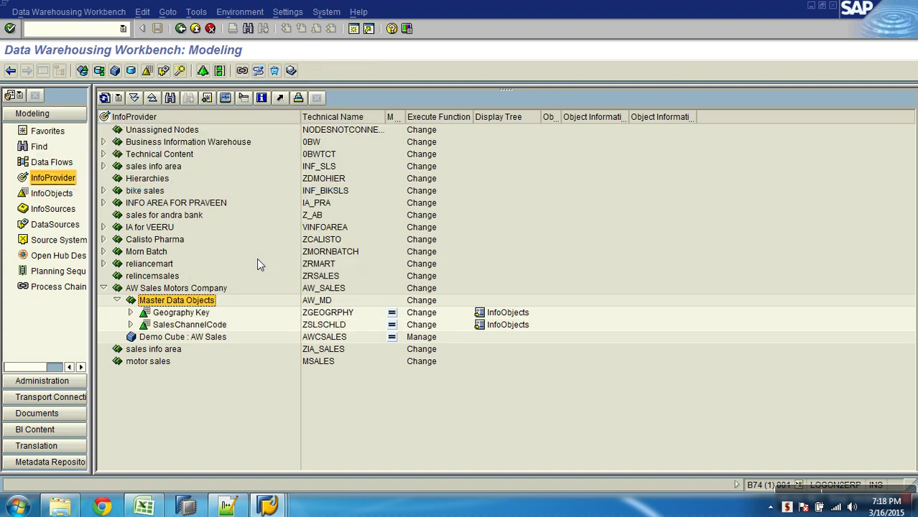
Expand SalesChannelCode under Master Data Objects and select its Texts node
{"action": "left_click", "coordinate": [131, 325]}
{"action": "left_click", "coordinate": [213, 326]}
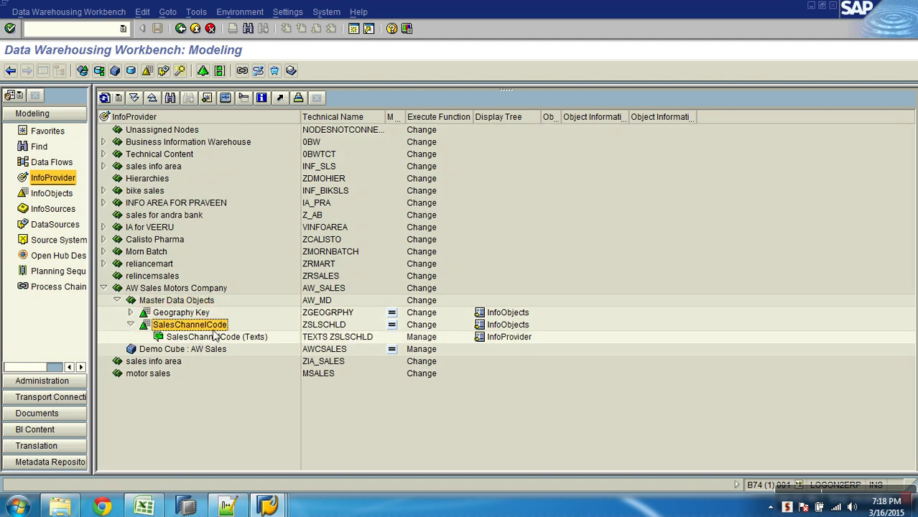
{"action": "left_click", "coordinate": [196, 337]}
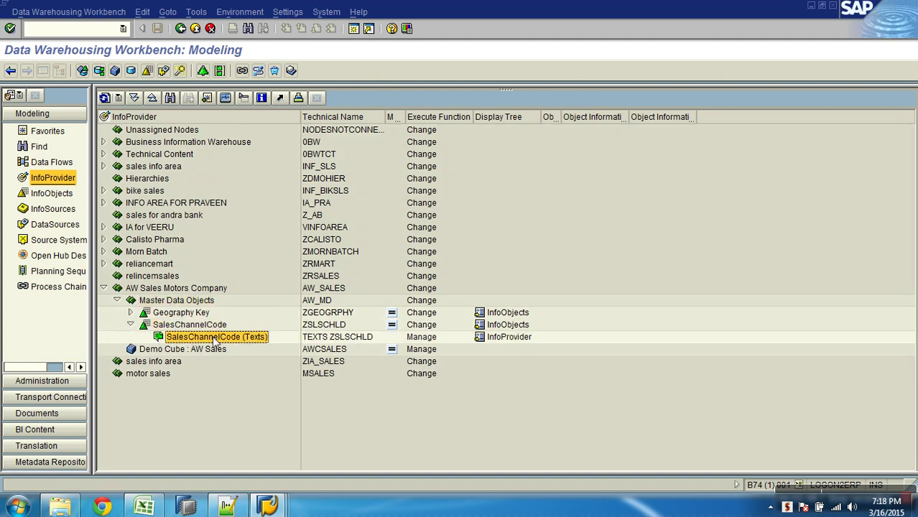
Create a DataSource named ZSLSCHLD_TEXT with data type Master Data Text under Application Component for AW Sales
{"action": "left_click", "coordinate": [55, 224]}
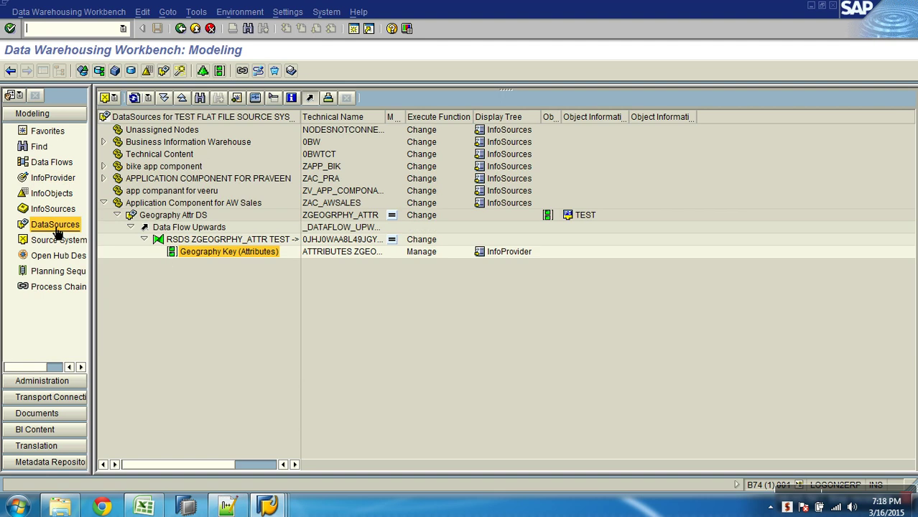
{"action": "double_click", "coordinate": [172, 215]}
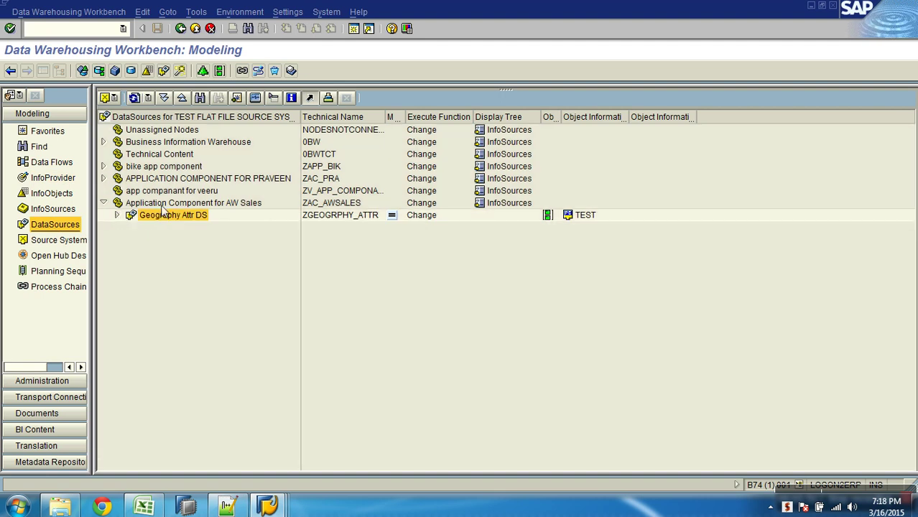
{"action": "right_click", "coordinate": [163, 204]}
{"action": "left_click", "coordinate": [211, 260]}
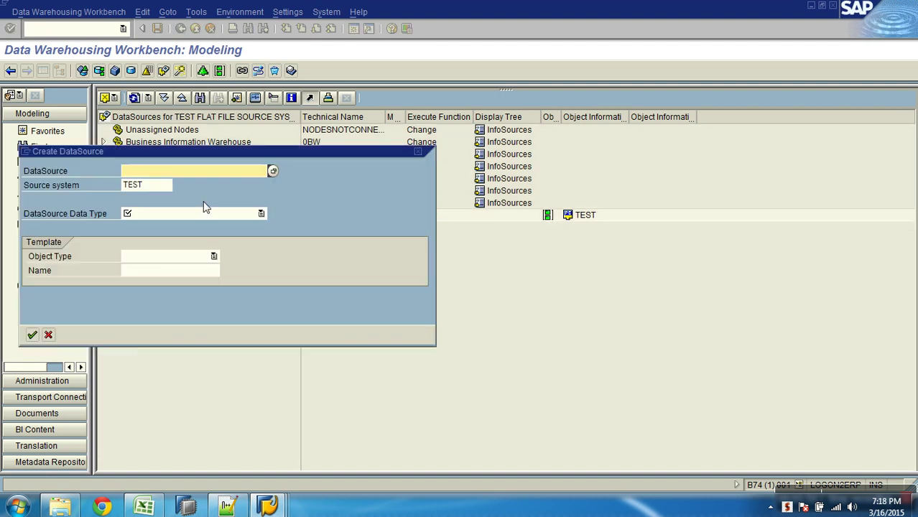
{"action": "type", "text": "ZSLSCHLD_TEXT"}
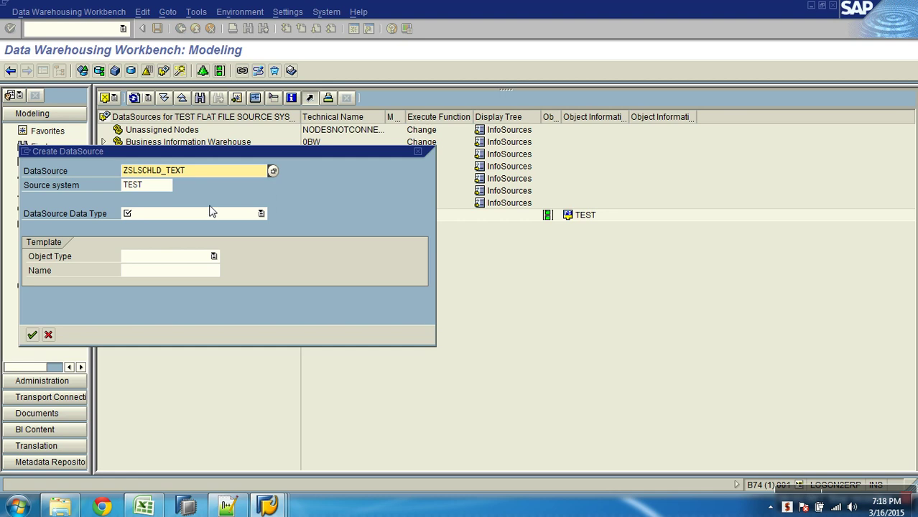
{"action": "left_click", "coordinate": [214, 215]}
{"action": "left_click", "coordinate": [160, 236]}
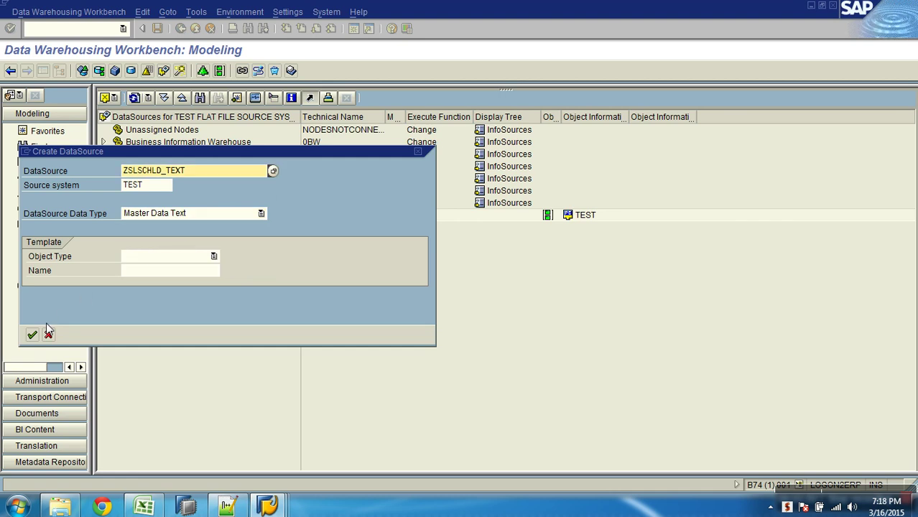
{"action": "left_click", "coordinate": [32, 335]}
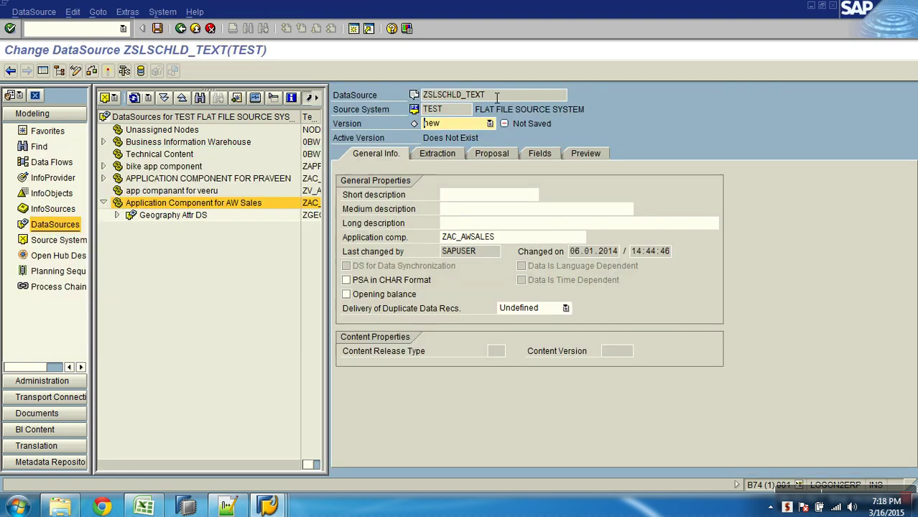
Fill the short, medium and long descriptions of the DataSource with its technical name, ZSLSCHLD_TEXT
{"action": "left_click_drag", "start_coordinate": [497, 96], "coordinate": [433, 97]}
{"action": "left_click", "coordinate": [458, 197]}
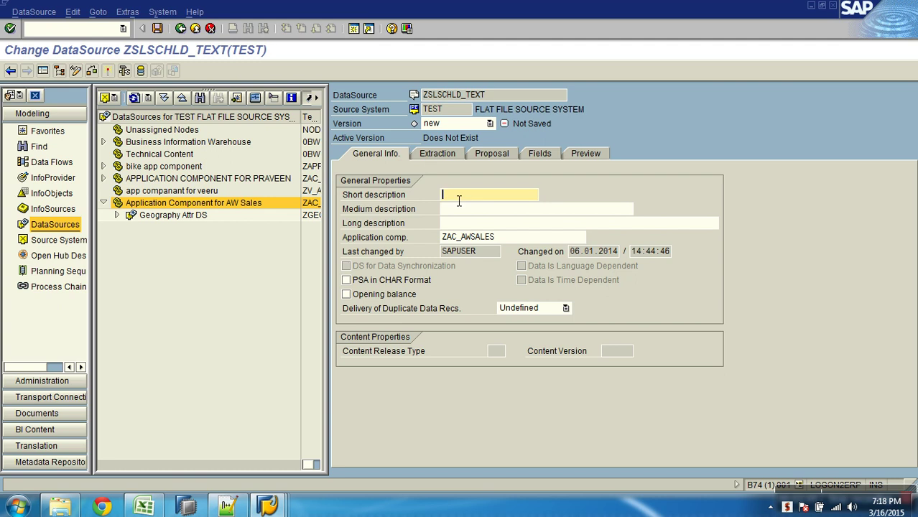
{"action": "key", "text": "ctrl+v"}
{"action": "left_click", "coordinate": [456, 210]}
{"action": "key", "text": "ctrl+v"}
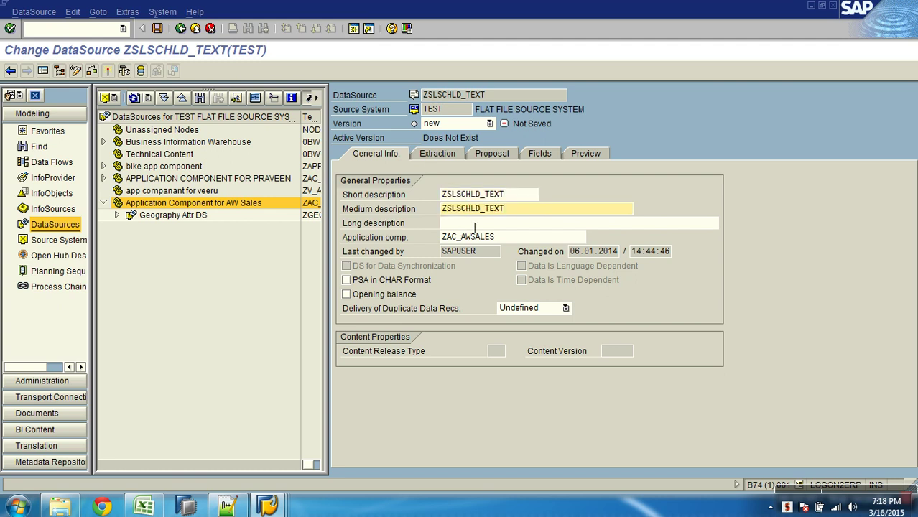
{"action": "left_click", "coordinate": [474, 224]}
{"action": "key", "text": "ctrl+v"}
Configure extraction from Sales_channel.csv in AW_sales, ignoring 1 header row, with separator-based (CSV) format and a comma as data separator
{"action": "left_click", "coordinate": [438, 153]}
{"action": "left_click", "coordinate": [675, 253]}
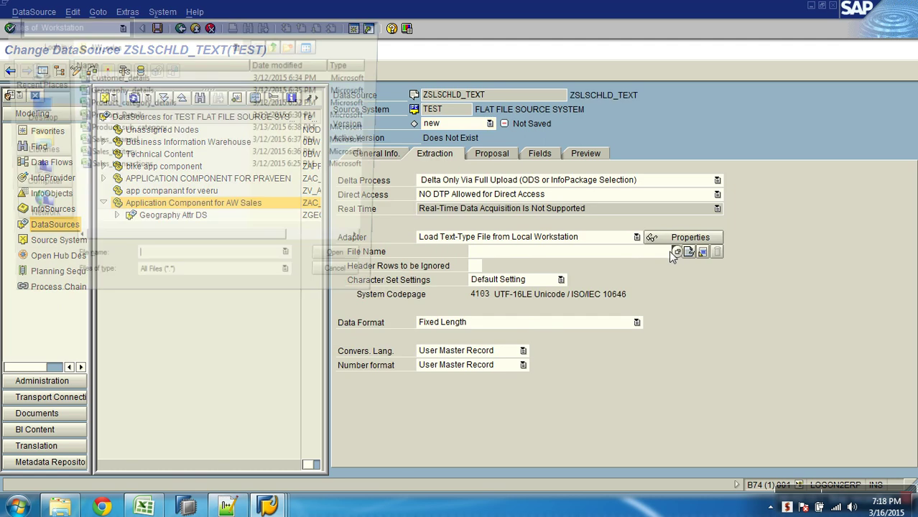
{"action": "double_click", "coordinate": [93, 140]}
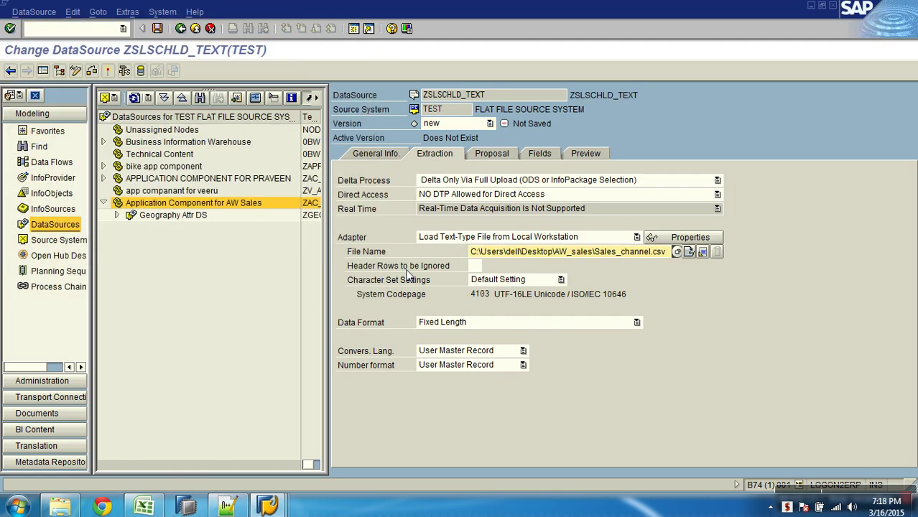
{"action": "left_click", "coordinate": [477, 266]}
{"action": "left_click", "coordinate": [513, 323]}
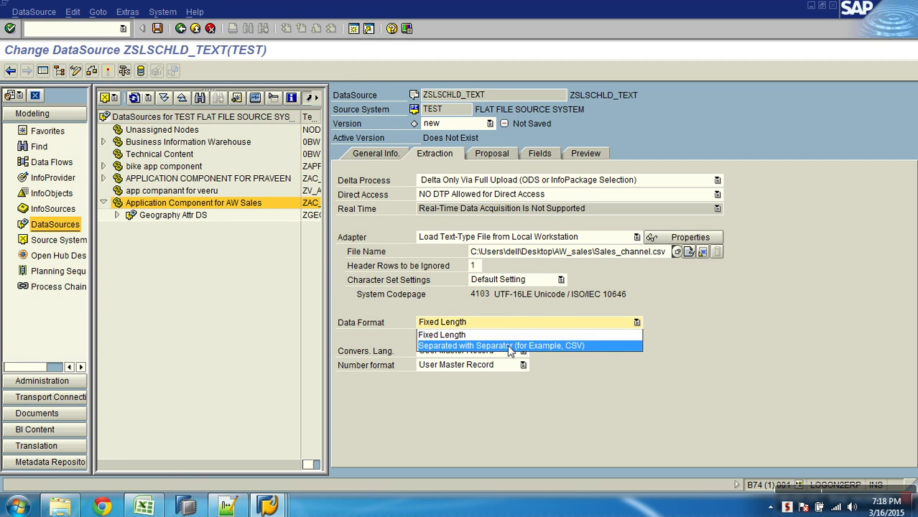
{"action": "left_click", "coordinate": [495, 346]}
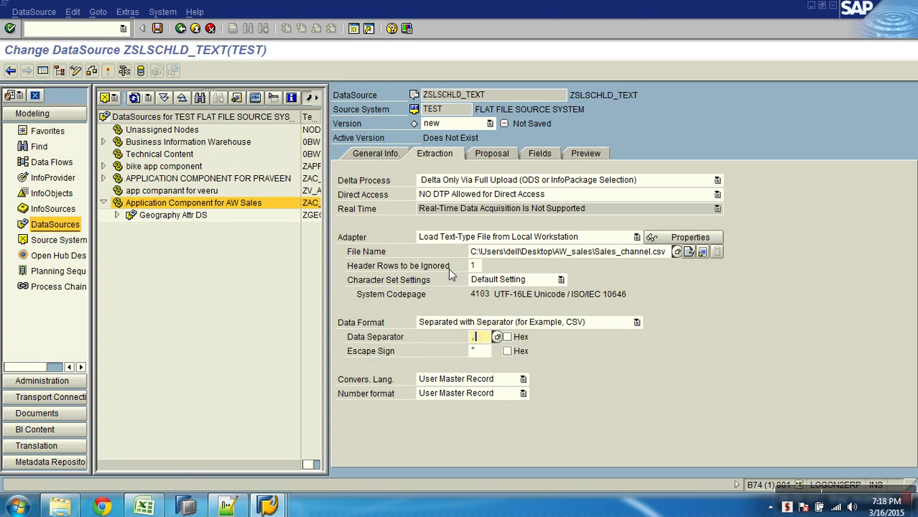
Load the example data for the field proposal and set the SALESCHANNELNAME length to 20 and the ALTERNATIVECHANN length to 40
{"action": "left_click", "coordinate": [492, 154]}
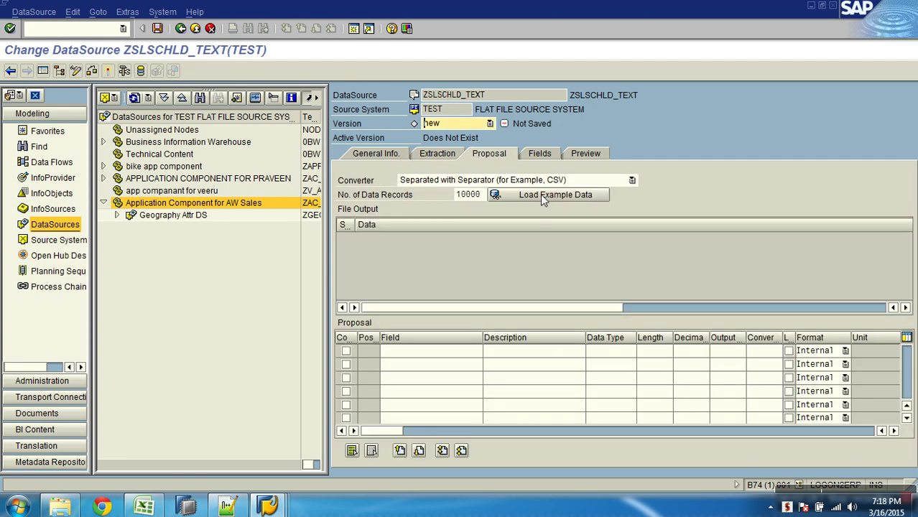
{"action": "left_click", "coordinate": [540, 194]}
{"action": "left_click", "coordinate": [534, 155]}
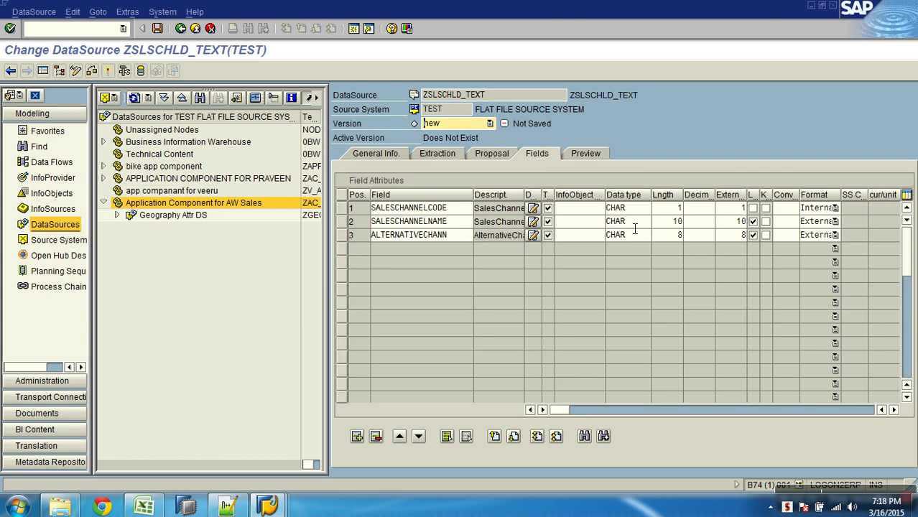
{"action": "double_click", "coordinate": [676, 225]}
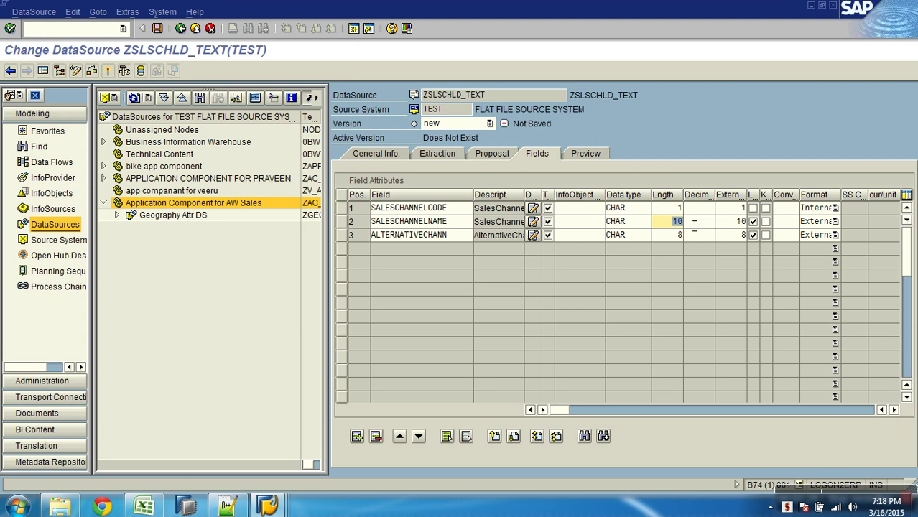
{"action": "key", "text": "Return"}
{"action": "double_click", "coordinate": [679, 237]}
{"action": "type", "text": "40"}
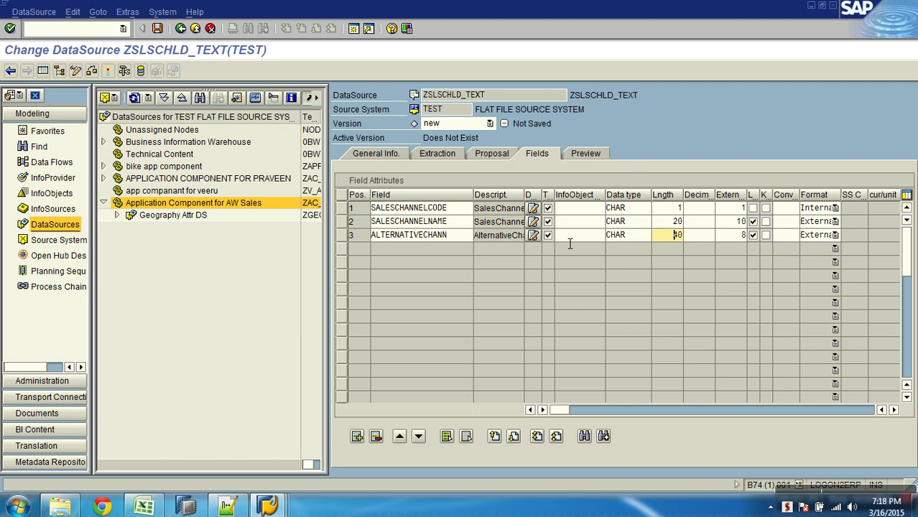
Rename the SALESCHANNELNAME field to SHORT and ALTERNATIVECHANN to MEDIUM, and activate the DataSource
{"action": "double_click", "coordinate": [376, 223]}
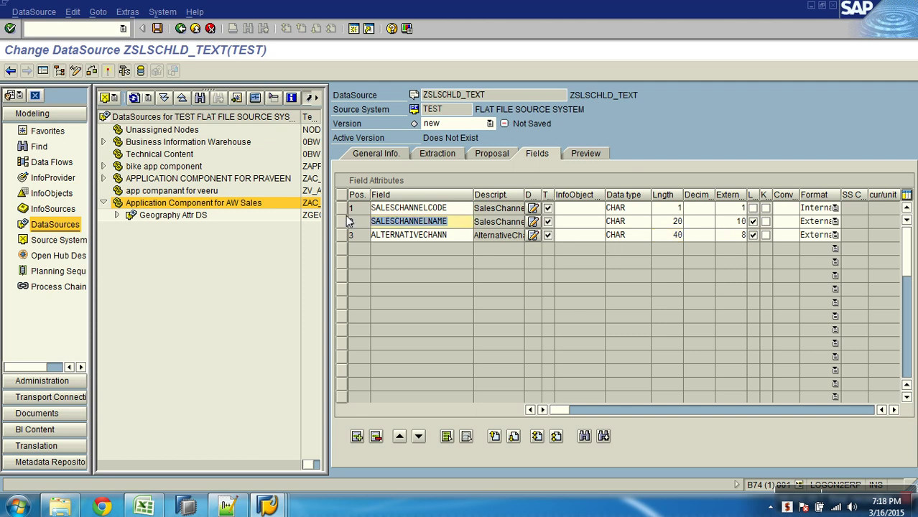
{"action": "type", "text": "SHORT"}
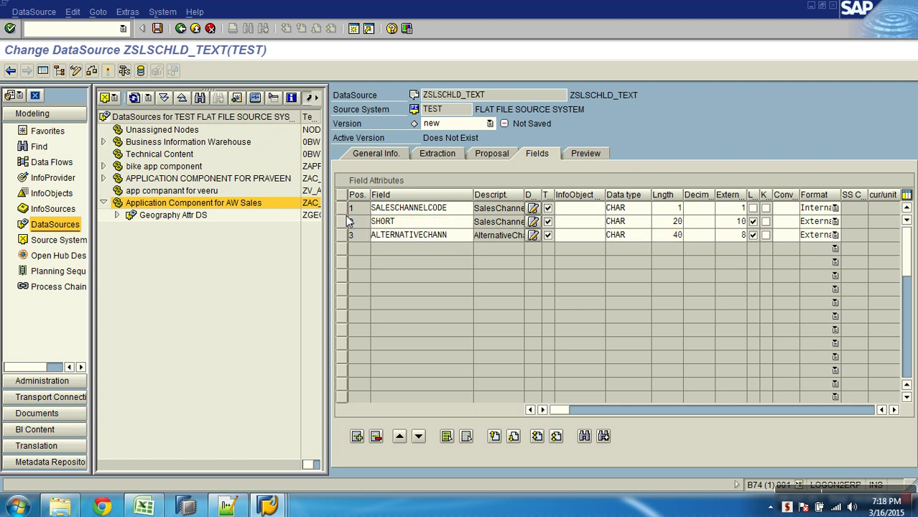
{"action": "key", "text": "Down"}
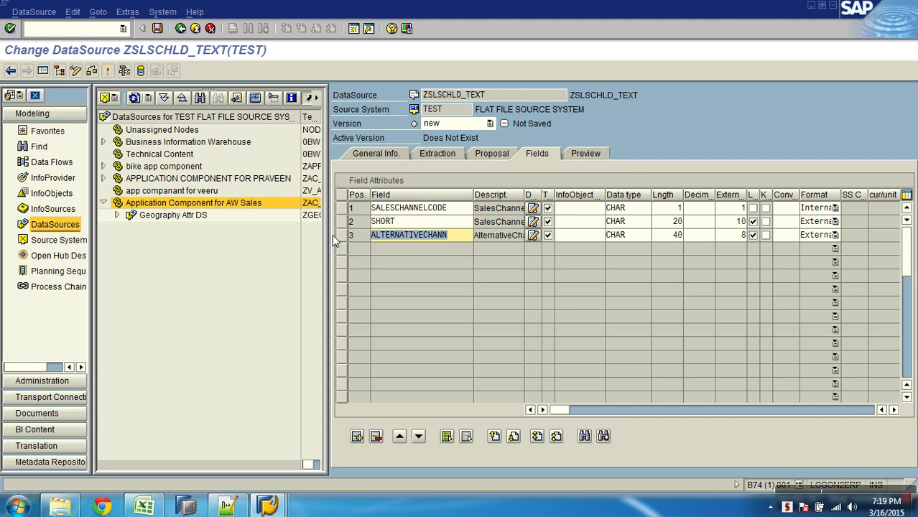
{"action": "type", "text": "MEDIUM"}
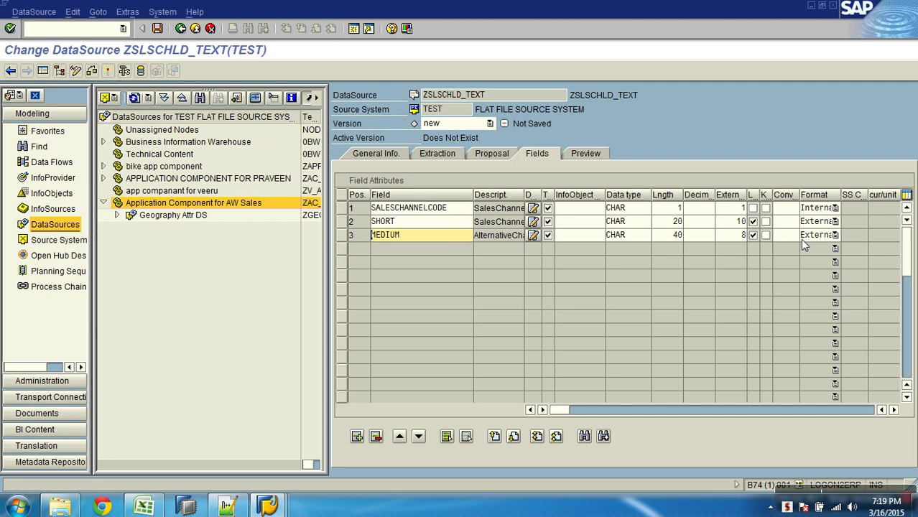
{"action": "left_click", "coordinate": [752, 234]}
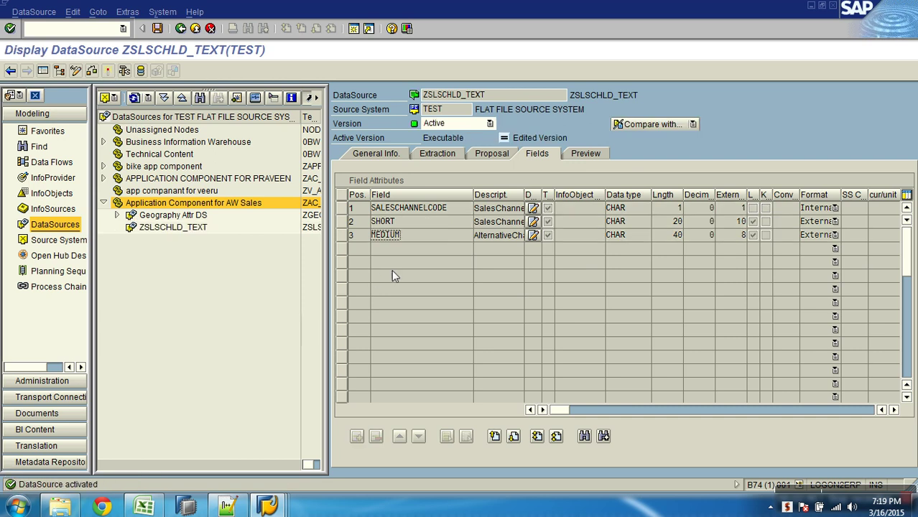
Read the preview data of the ZSLSCHLD_TEXT DataSource and return to the DataSource overview
{"action": "left_click", "coordinate": [577, 155]}
{"action": "left_click", "coordinate": [551, 180]}
{"action": "left_click", "coordinate": [181, 28]}
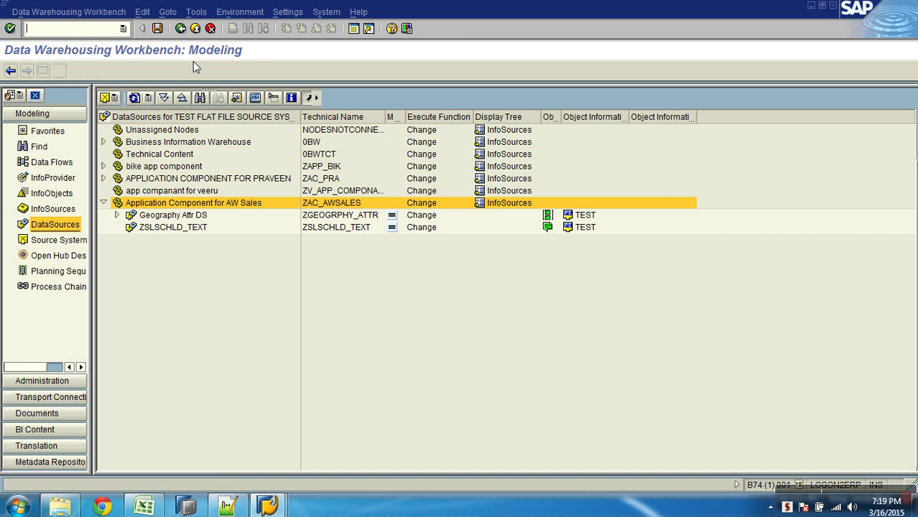
Copy the technical name ZSLSCHLD_TEXT and start creating a transformation for the SalesChannelCode Texts InfoProvider
{"action": "left_click", "coordinate": [327, 227]}
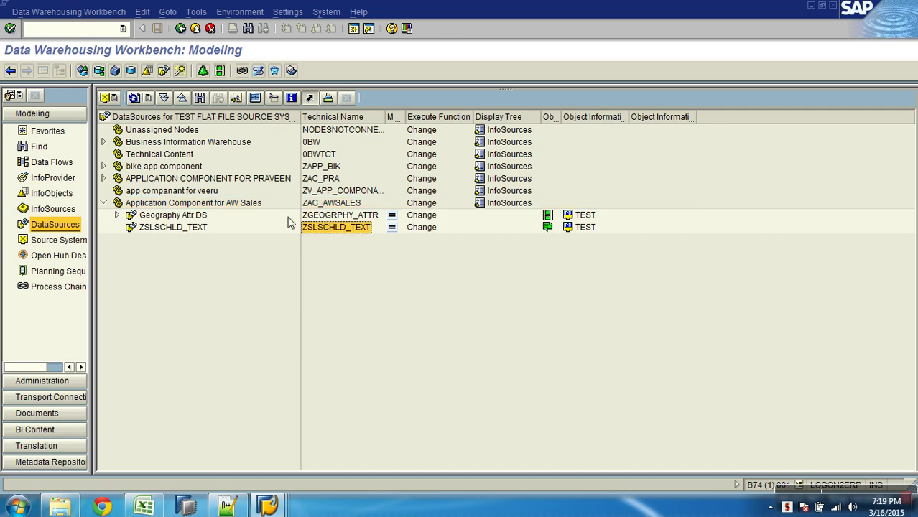
{"action": "left_click", "coordinate": [79, 185]}
{"action": "left_click", "coordinate": [192, 338]}
{"action": "right_click", "coordinate": [191, 341]}
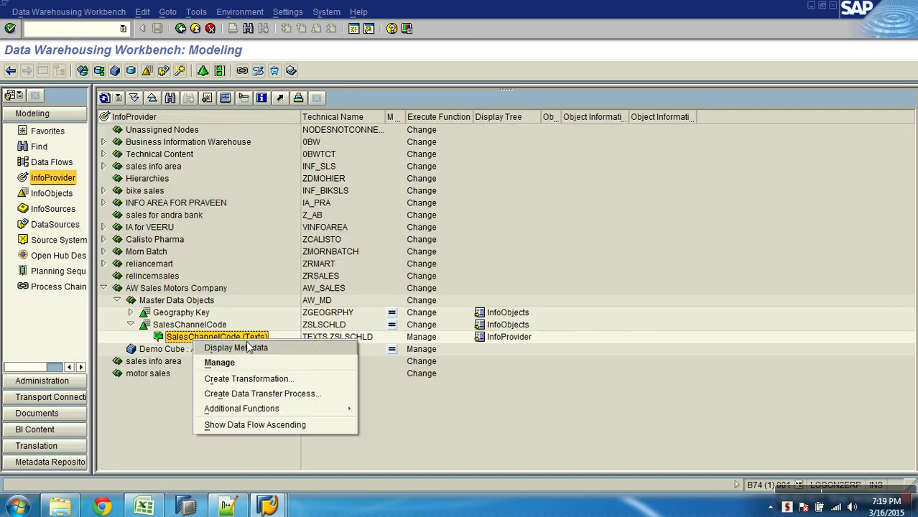
{"action": "left_click", "coordinate": [269, 377]}
Create the transformation with DataSource ZSLSCHLD_TEXT from source system TEST as its source
{"action": "left_click", "coordinate": [214, 313]}
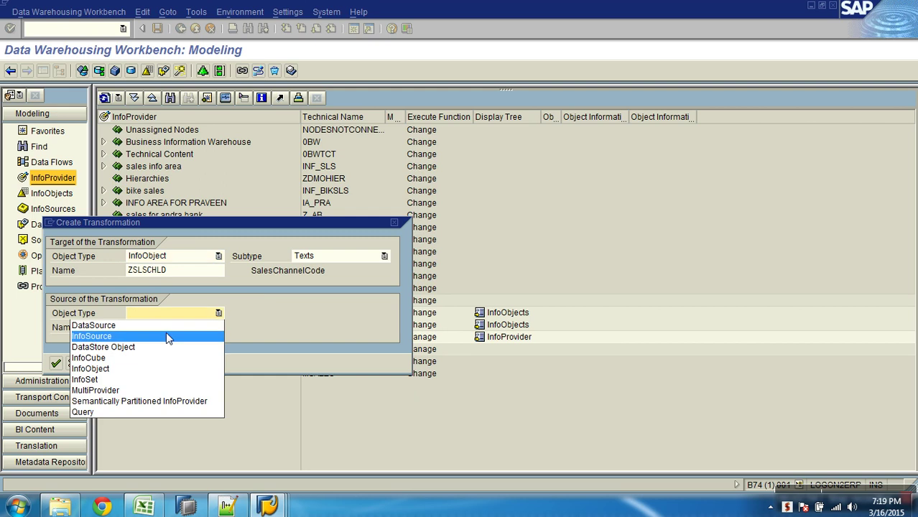
{"action": "left_click", "coordinate": [153, 334]}
{"action": "left_click", "coordinate": [215, 314]}
{"action": "left_click", "coordinate": [155, 324]}
{"action": "left_click", "coordinate": [163, 331]}
{"action": "type", "text": "ZSLSCHLD_TEXT"}
{"action": "left_click", "coordinate": [156, 347]}
{"action": "left_click", "coordinate": [154, 350]}
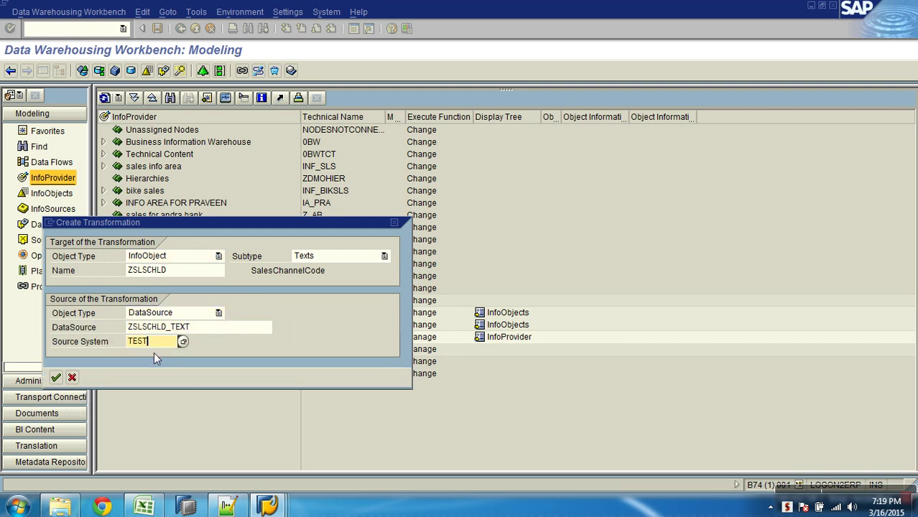
{"action": "key", "text": "Return"}
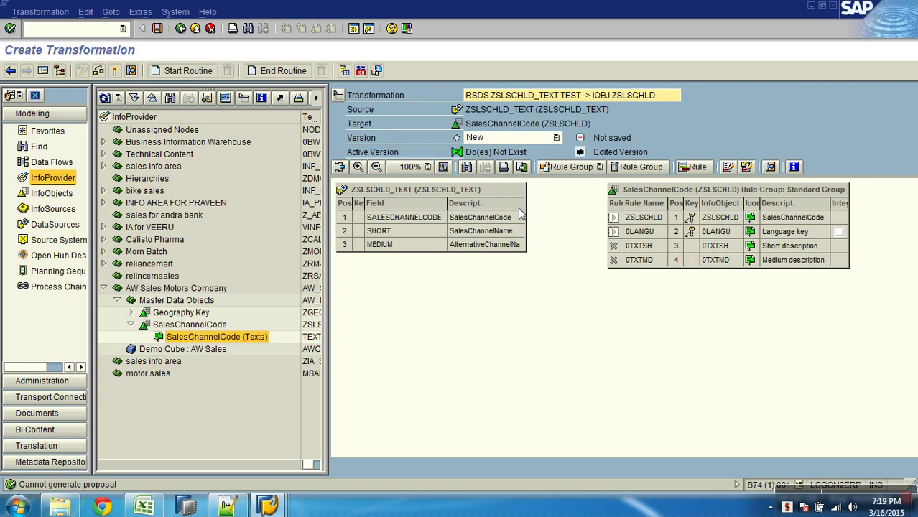
Map SALESCHANNELCODE to ZSLSCHLD, SHORT to 0TXTSH and MEDIUM to 0TXTMD in the transformation
{"action": "left_click_drag", "start_coordinate": [603, 227], "coordinate": [612, 218]}
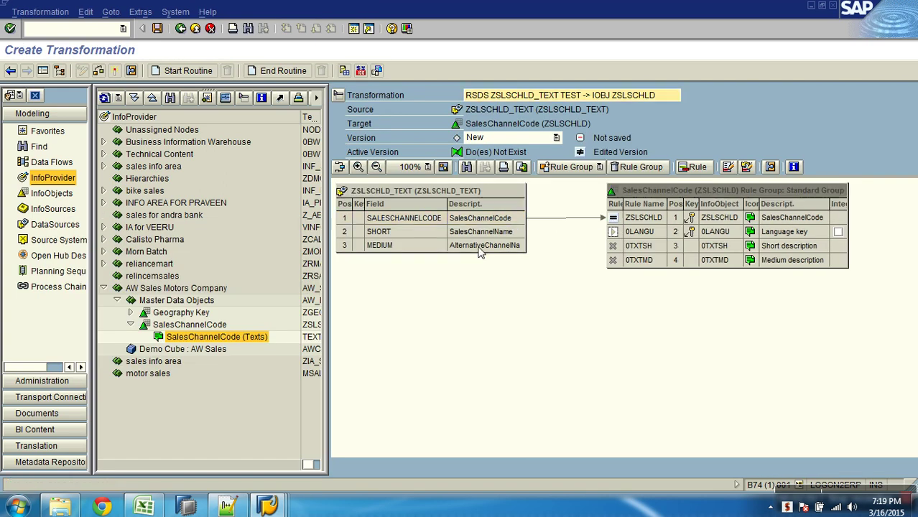
{"action": "left_click_drag", "start_coordinate": [517, 237], "coordinate": [616, 264]}
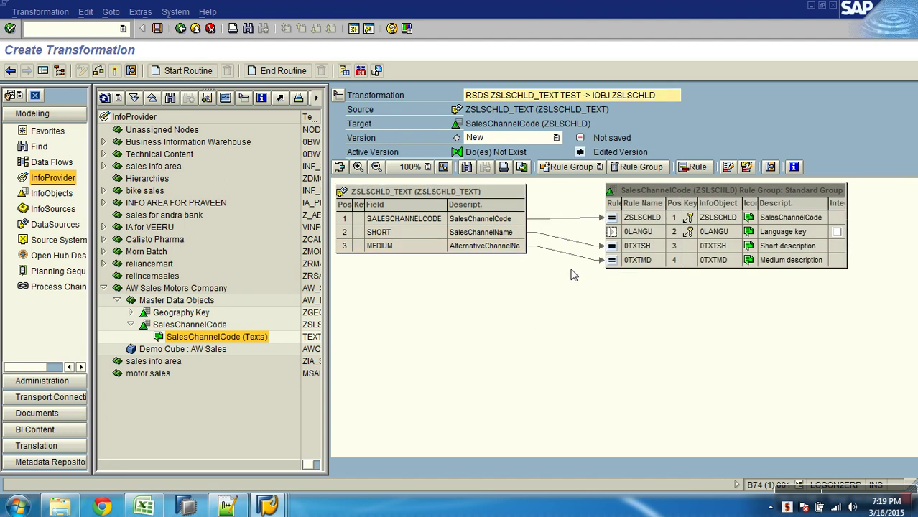
{"action": "left_click", "coordinate": [612, 234]}
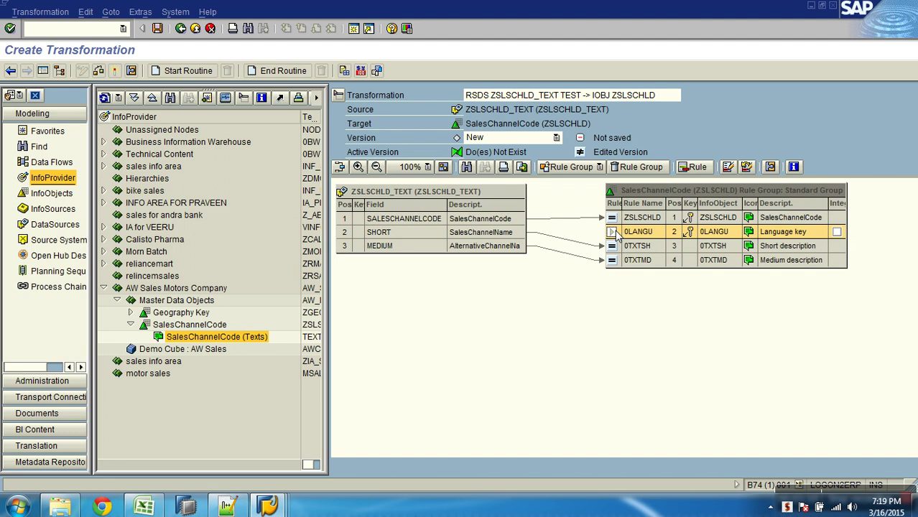
{"action": "right_click", "coordinate": [614, 236]}
{"action": "left_click", "coordinate": [560, 248]}
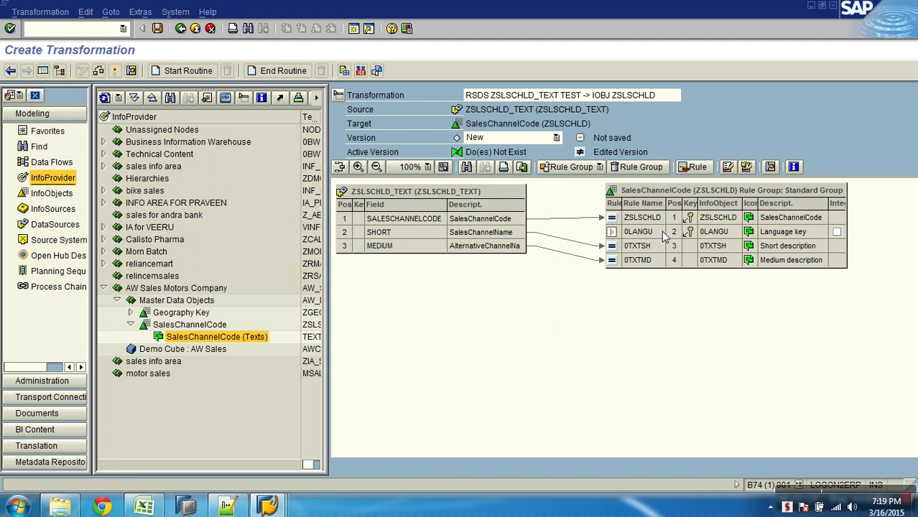
Set the 0LANGU language key rule to type Constant with a language value, transfer the values, and activate the transformation
{"action": "right_click", "coordinate": [616, 231]}
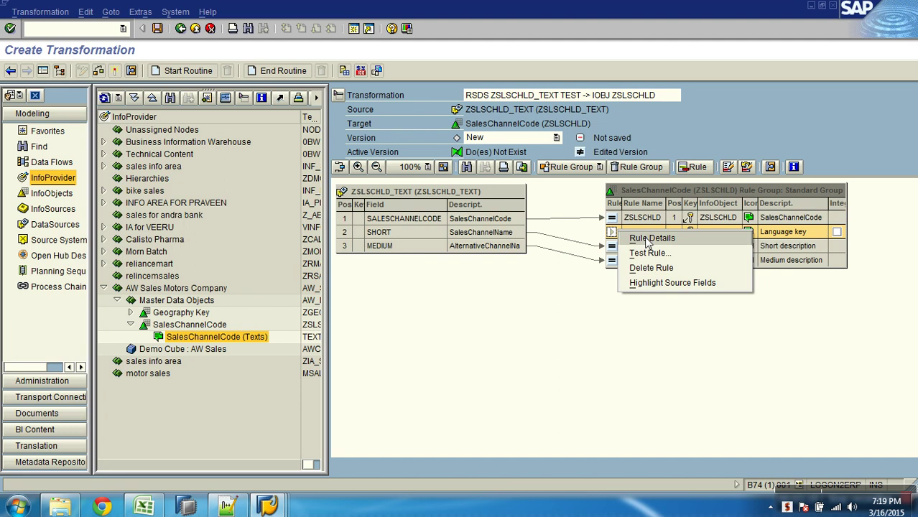
{"action": "left_click", "coordinate": [651, 239]}
{"action": "left_click", "coordinate": [247, 199]}
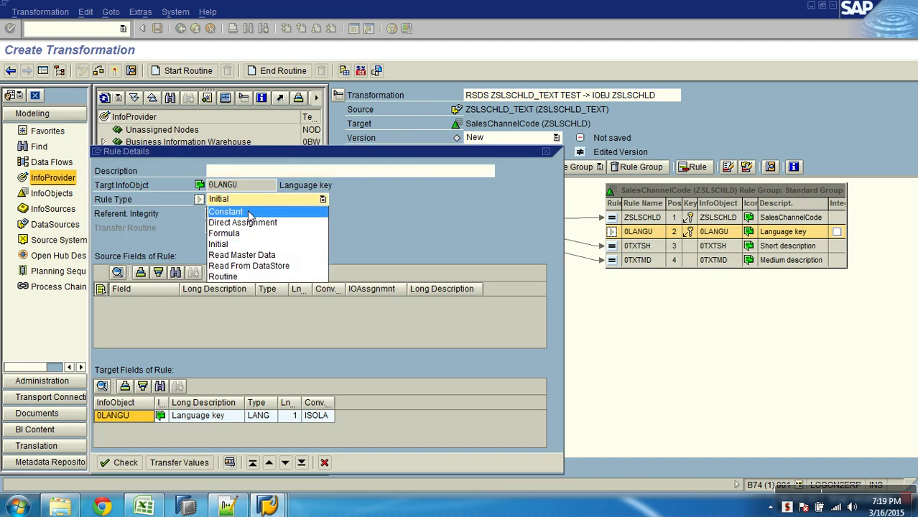
{"action": "left_click", "coordinate": [248, 213]}
{"action": "left_click", "coordinate": [448, 205]}
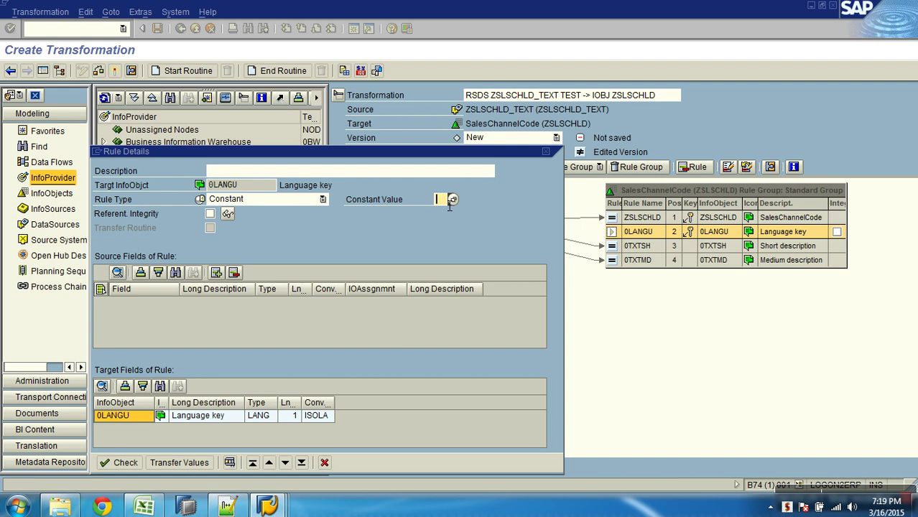
{"action": "left_click", "coordinate": [179, 463]}
{"action": "left_click", "coordinate": [115, 70]}
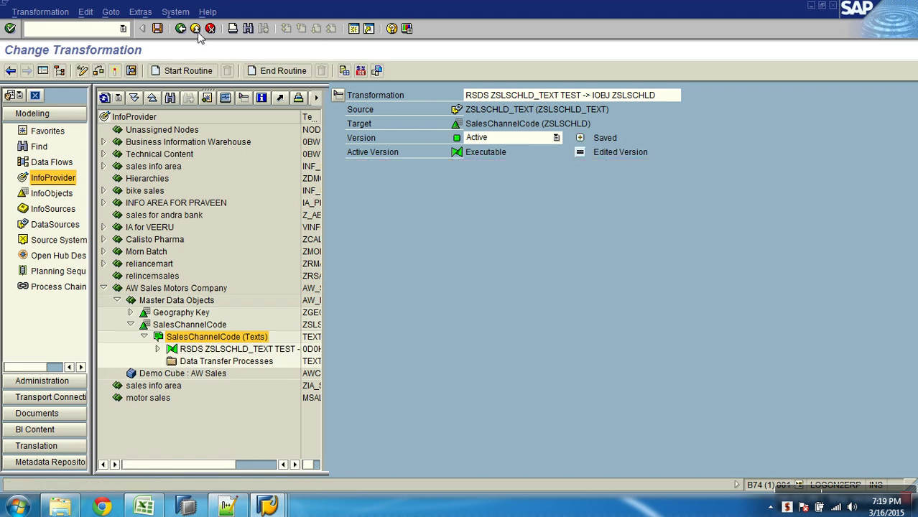
Leave the transformation, expand it under SalesChannelCode Texts, and check the PSA requests of DataSource ZSLSCHLD_TEXT
{"action": "left_click", "coordinate": [196, 29]}
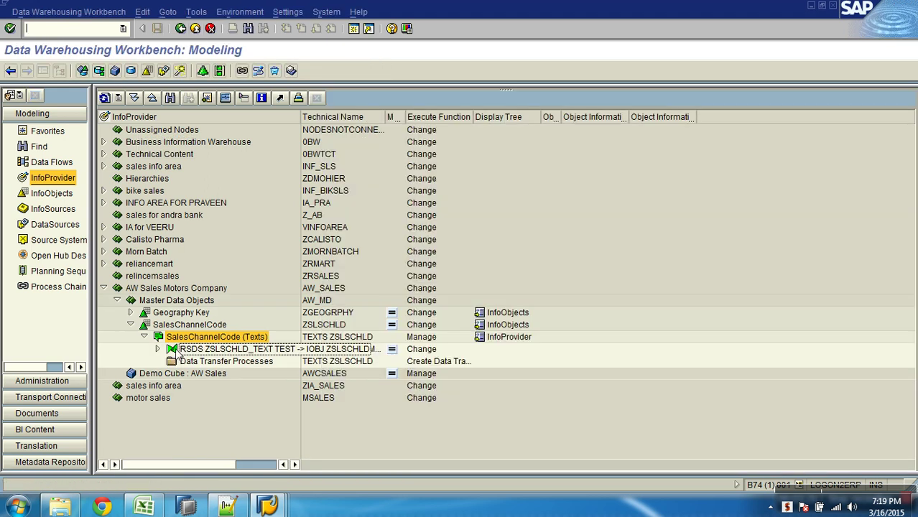
{"action": "left_click", "coordinate": [158, 349]}
{"action": "left_click", "coordinate": [219, 362]}
{"action": "right_click", "coordinate": [219, 363]}
{"action": "left_click", "coordinate": [244, 287]}
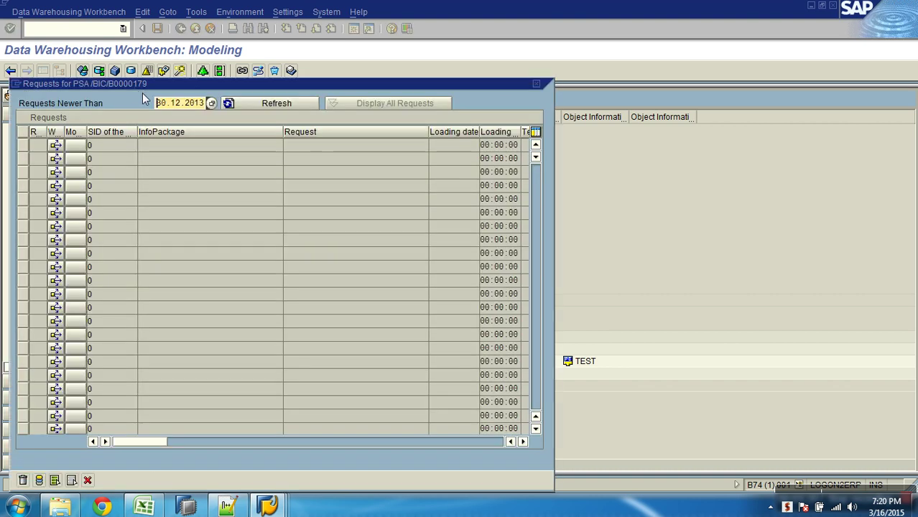
{"action": "left_click", "coordinate": [88, 480]}
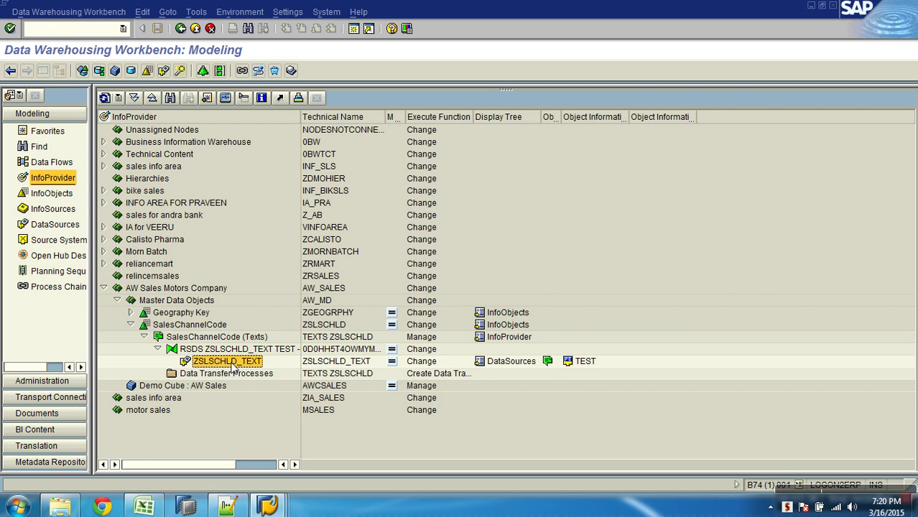
Create an InfoPackage for DataSource ZSLSCHLD_TEXT with the description "Load ZSLSCHLD_TEXT data"
{"action": "right_click", "coordinate": [215, 361]}
{"action": "left_click", "coordinate": [281, 334]}
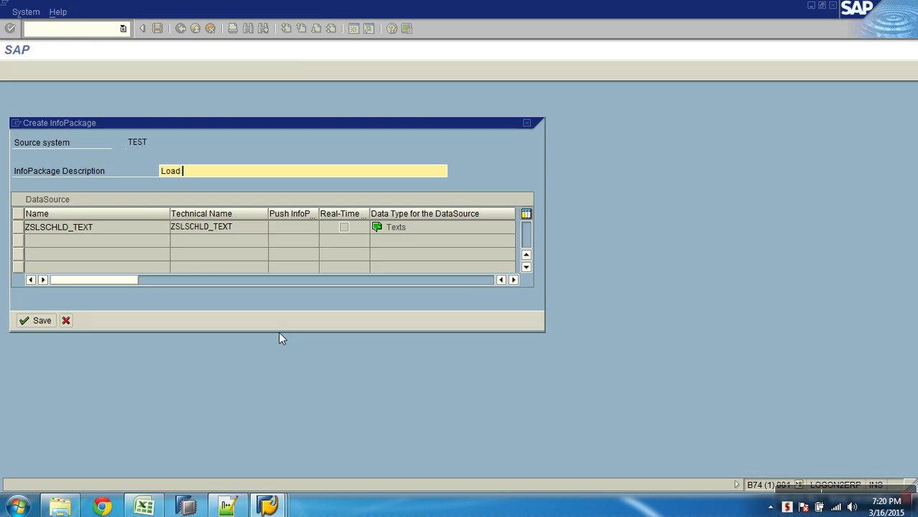
{"action": "type", "text": "Load"}
{"action": "type", "text": "ZSLSCHLD_TEXT"}
{"action": "type", "text": "data"}
{"action": "key", "text": "Return"}
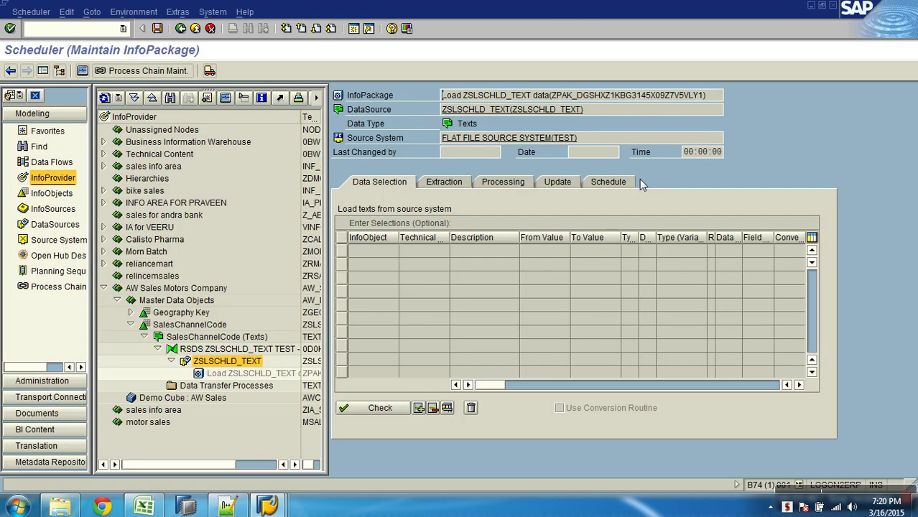
Start the InfoPackage's data load immediately, check the request in the monitor, and return to the InfoProvider tree
{"action": "left_click", "coordinate": [609, 182]}
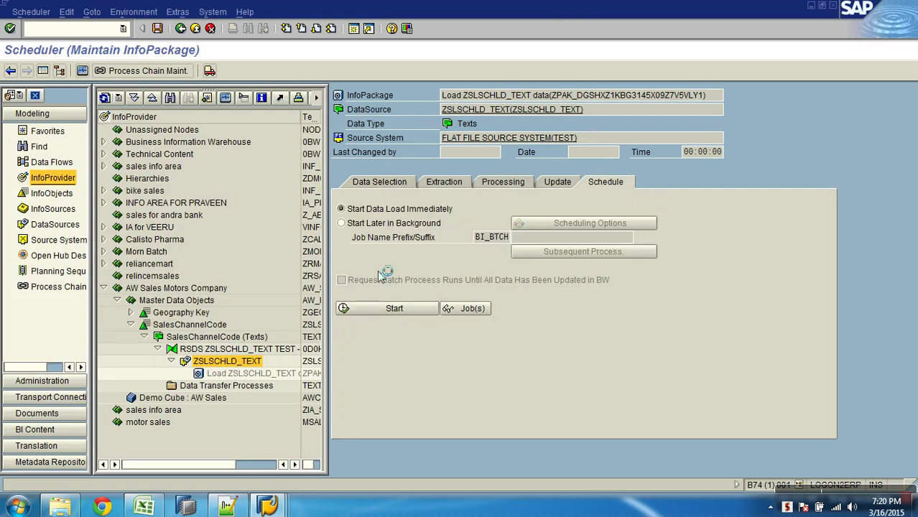
{"action": "left_click", "coordinate": [83, 71]}
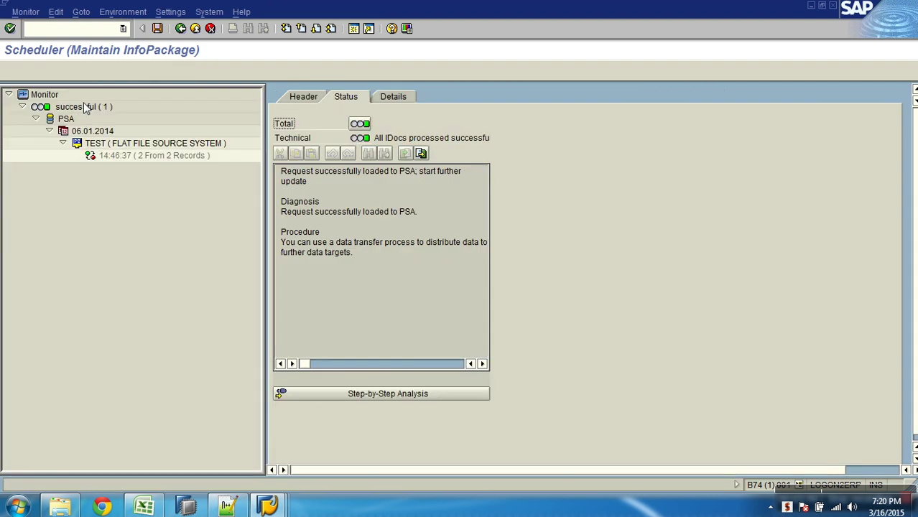
{"action": "left_click", "coordinate": [195, 29]}
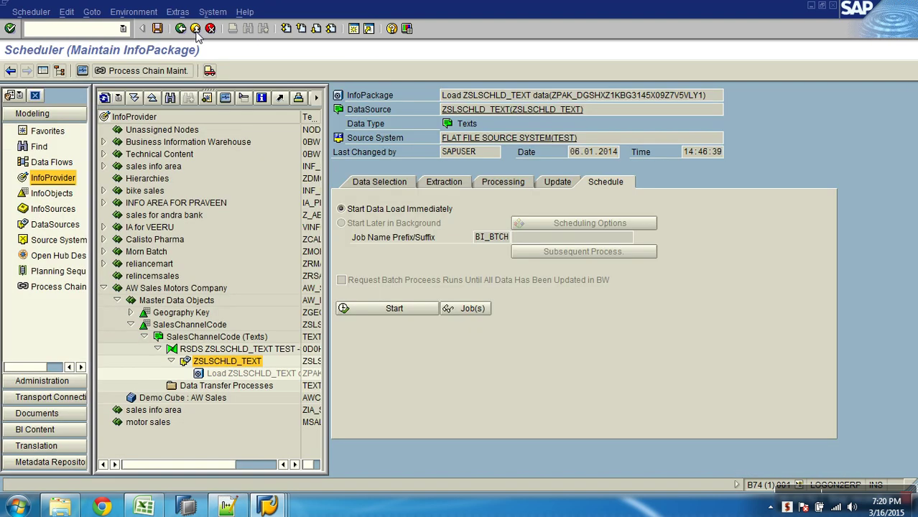
{"action": "left_click", "coordinate": [194, 29]}
Examine the PSA records of the "Load ZSLSCHLD_TEXT data" request for DataSource ZSLSCHLD_TEXT, then close the request list
{"action": "right_click", "coordinate": [222, 361]}
{"action": "left_click", "coordinate": [237, 285]}
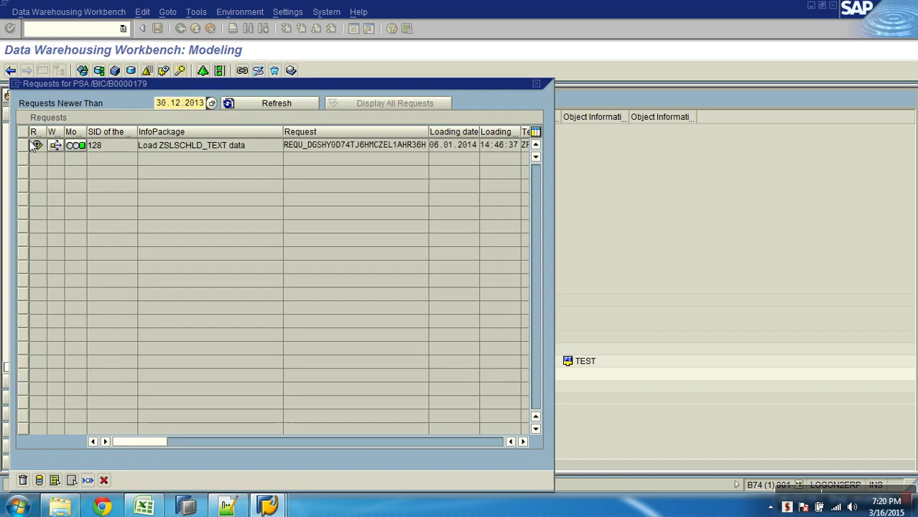
{"action": "left_click", "coordinate": [22, 145]}
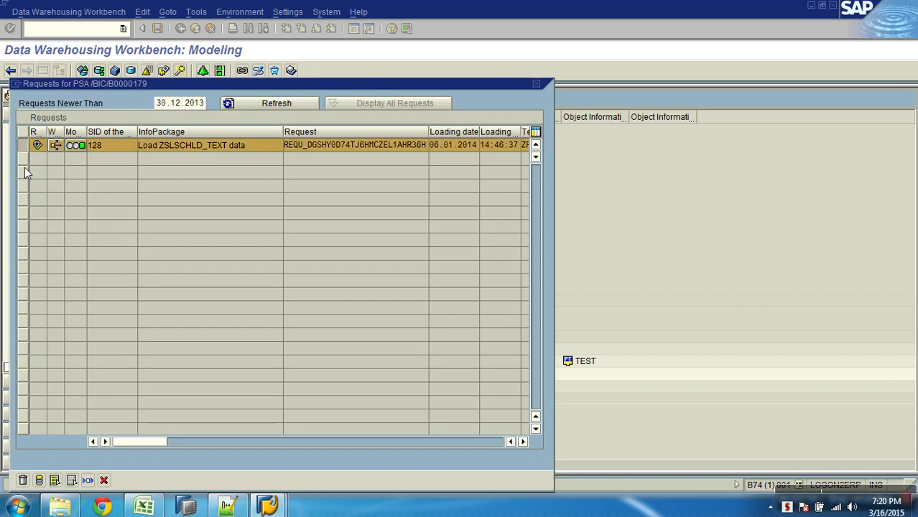
{"action": "left_click", "coordinate": [54, 479]}
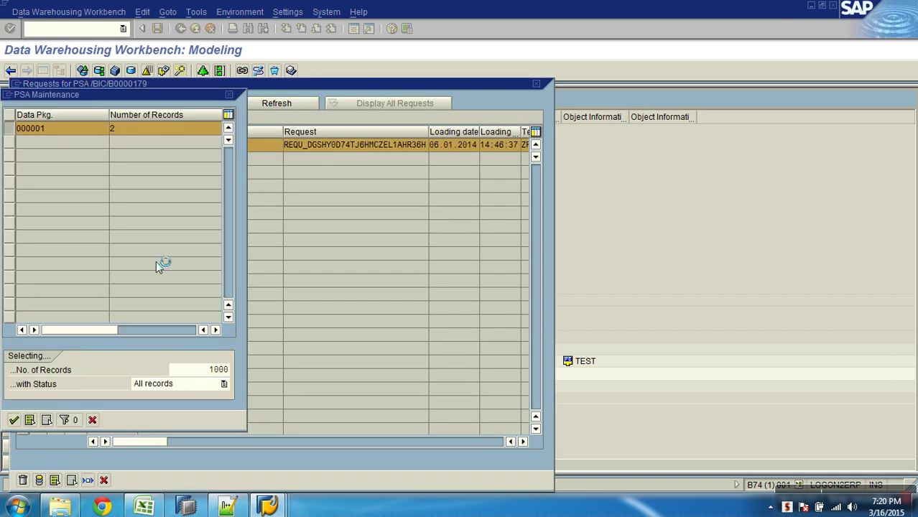
{"action": "key", "text": "Return"}
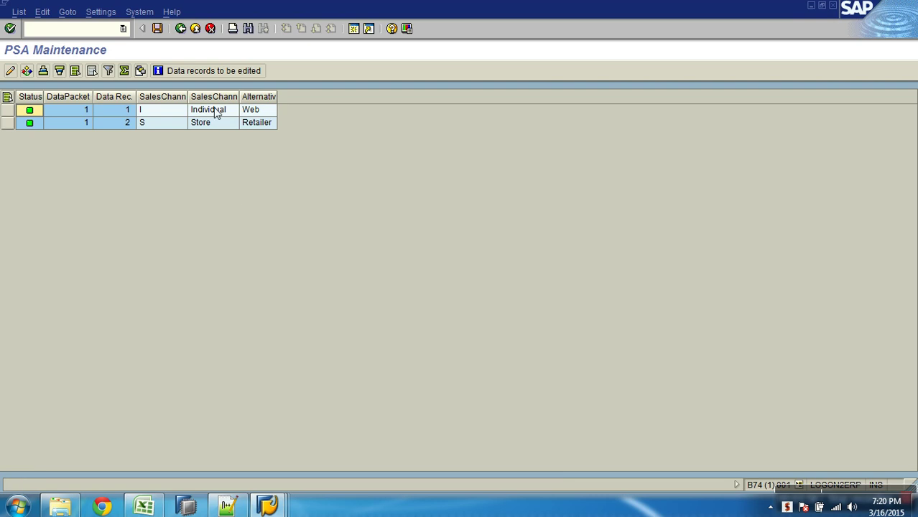
{"action": "left_click", "coordinate": [195, 29]}
{"action": "left_click", "coordinate": [104, 478]}
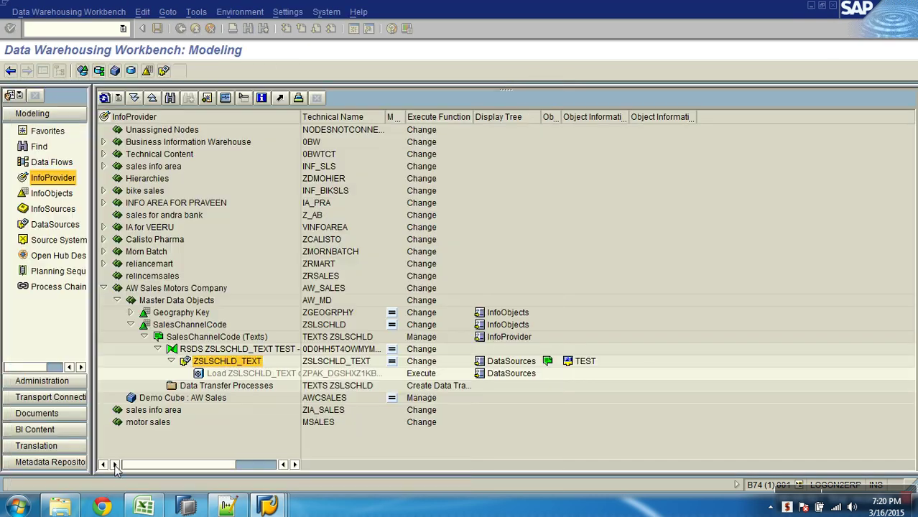
Create a standard data transfer process from DataSource ZSLSCHLD_TEXT in source system TEST to the SalesChannelCode texts
{"action": "left_click", "coordinate": [238, 374]}
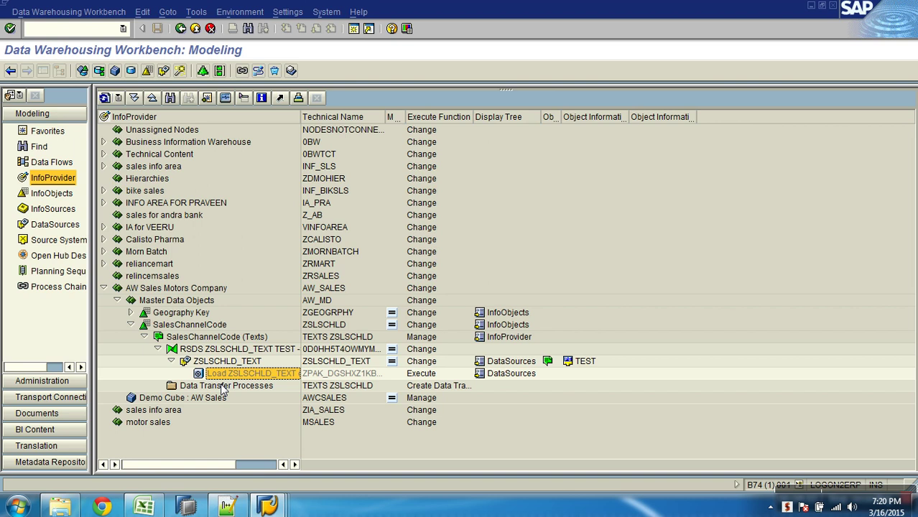
{"action": "right_click", "coordinate": [222, 388]}
{"action": "left_click", "coordinate": [270, 393]}
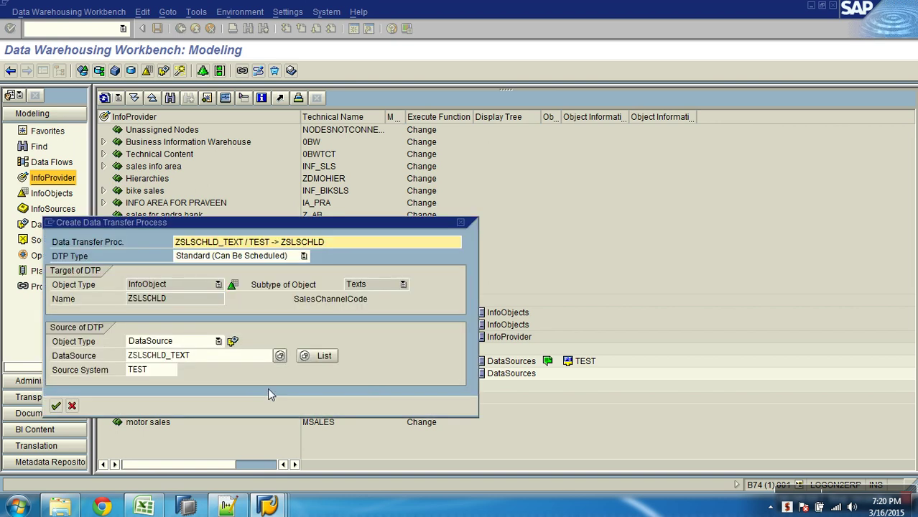
{"action": "key", "text": "Return"}
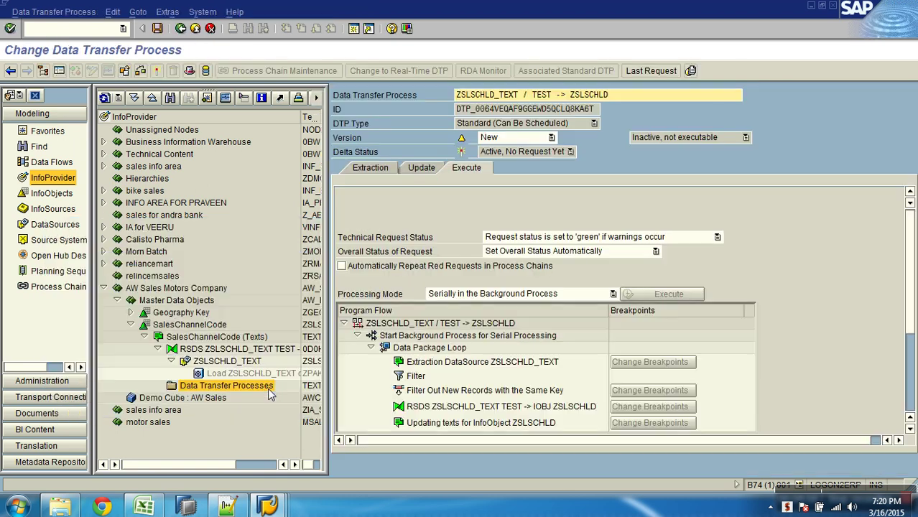
Activate the data transfer process, execute it serially in the background, and check its request in the monitor
{"action": "left_click", "coordinate": [155, 71]}
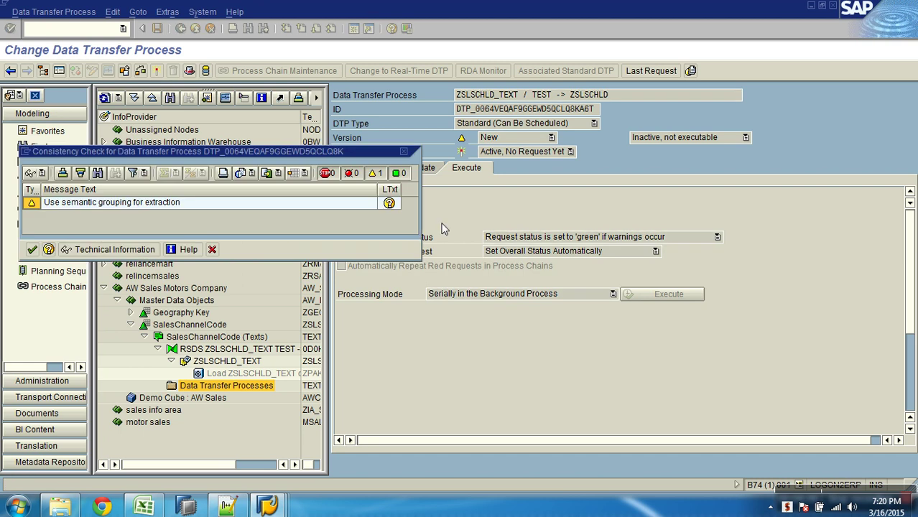
{"action": "left_click", "coordinate": [32, 249]}
{"action": "left_click", "coordinate": [667, 294]}
{"action": "left_click", "coordinate": [175, 256]}
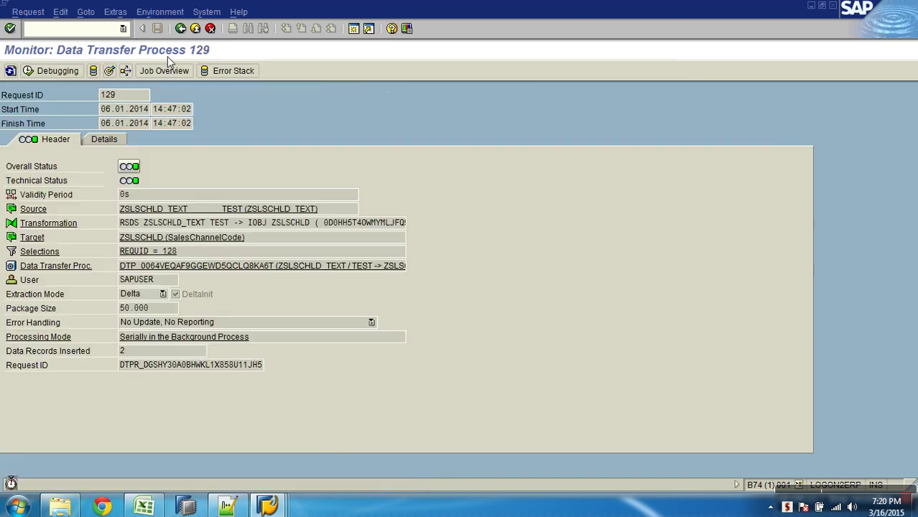
{"action": "left_click", "coordinate": [194, 28]}
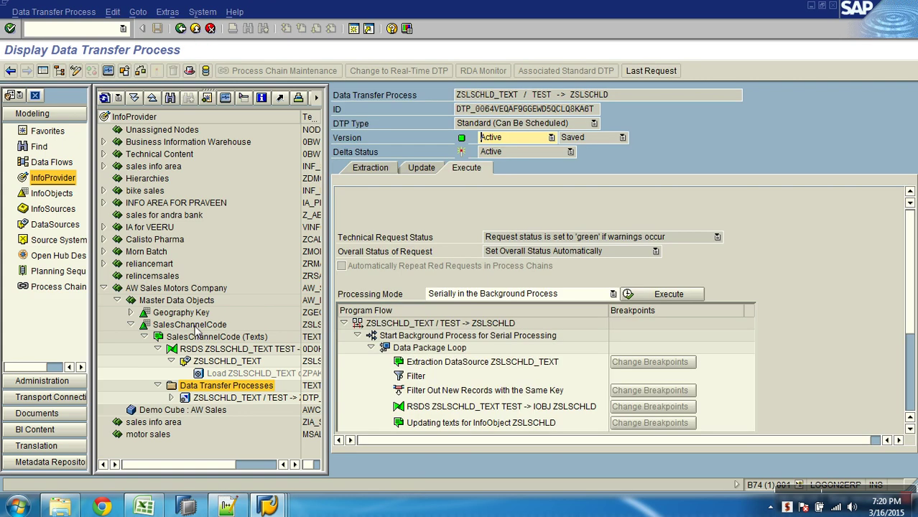
Open the master data maintenance for SalesChannelCode and list its EN texts to check the loaded records
{"action": "right_click", "coordinate": [196, 329]}
{"action": "left_click", "coordinate": [234, 221]}
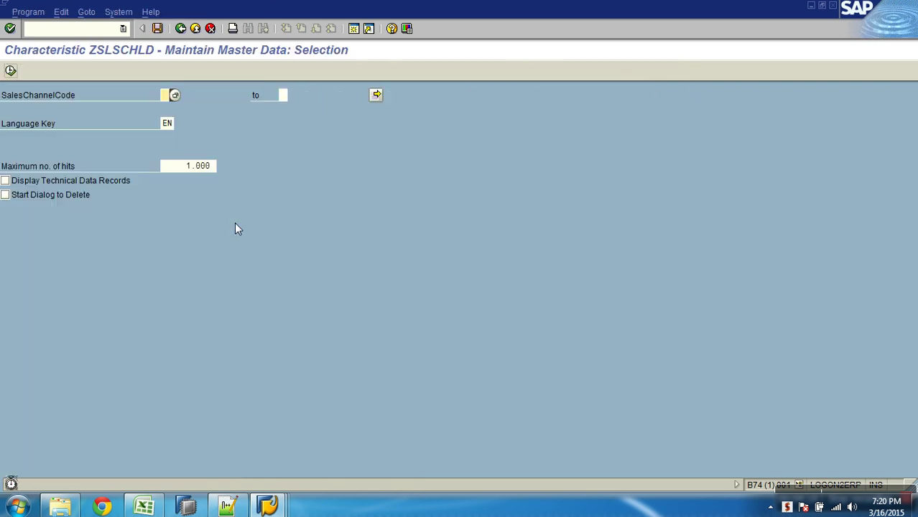
{"action": "key", "text": "F8"}
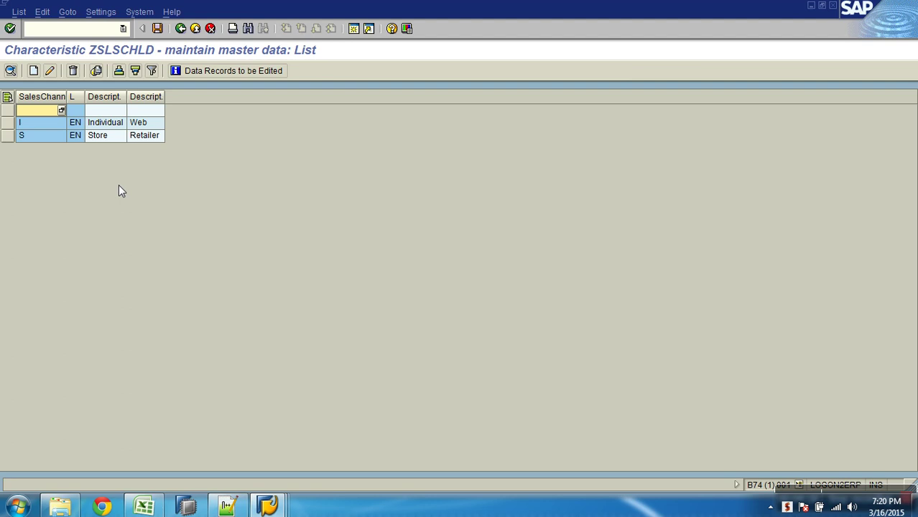
{"action": "left_click", "coordinate": [180, 28]}
{"action": "left_click", "coordinate": [180, 28]}
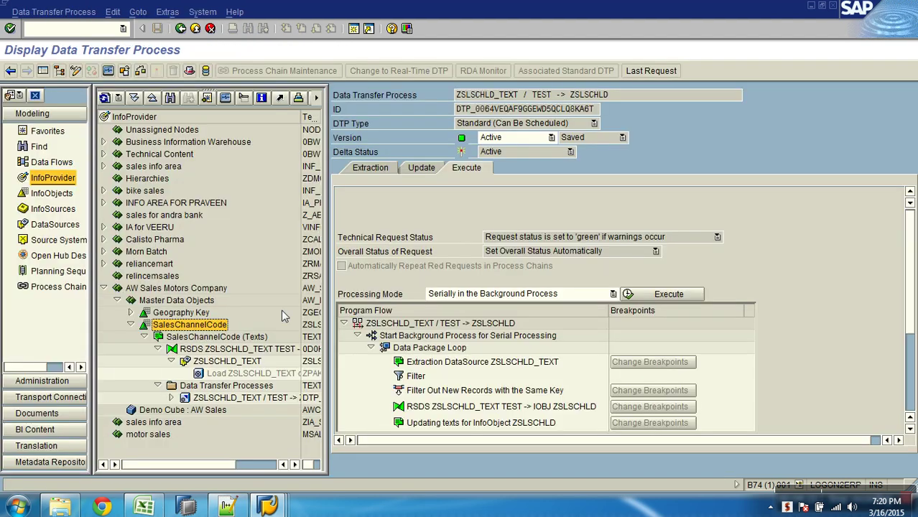
Copy the technical name ZSLSCHLD and return to the ABAP Dictionary initial screen in the Data Browser session
{"action": "left_click", "coordinate": [195, 29]}
{"action": "left_click", "coordinate": [335, 326]}
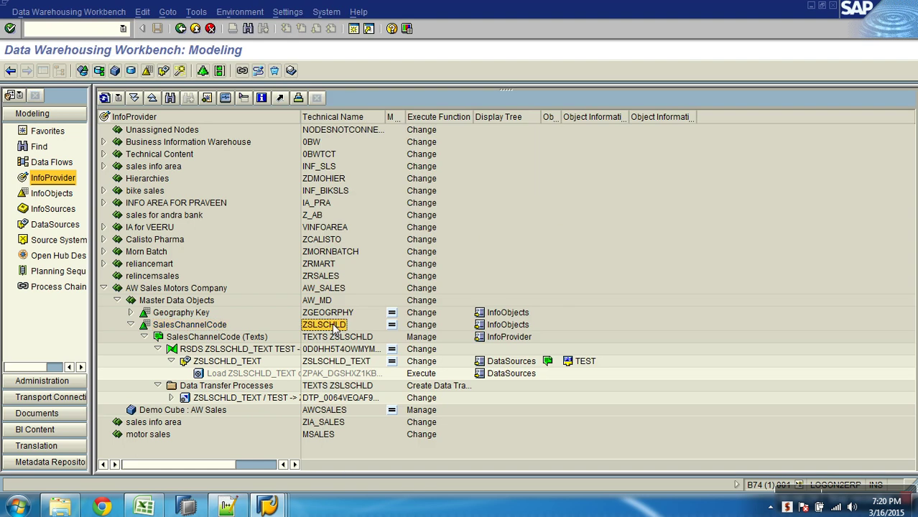
{"action": "mouse_move", "coordinate": [259, 504]}
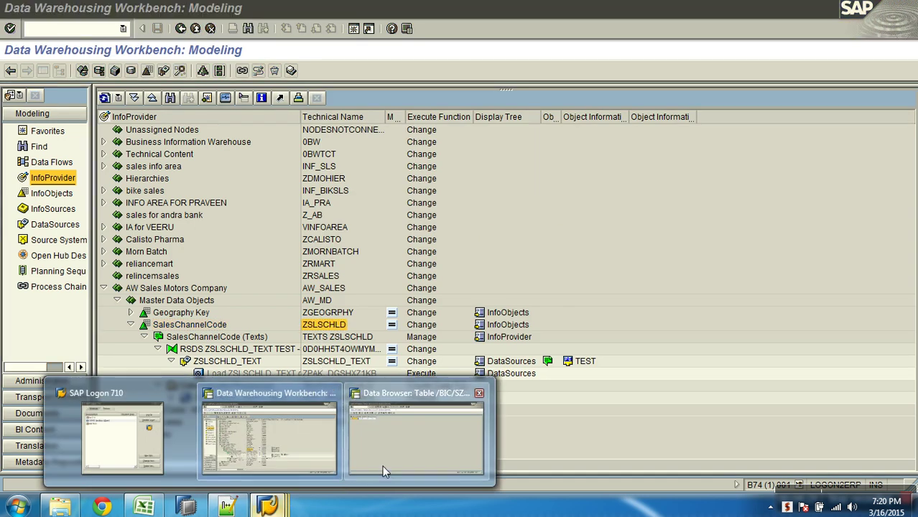
{"action": "left_click", "coordinate": [382, 466]}
{"action": "left_click", "coordinate": [181, 29]}
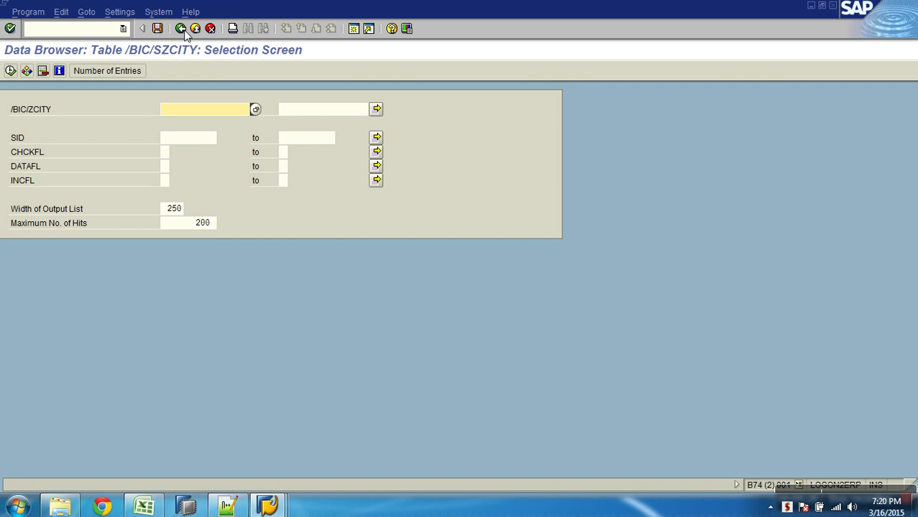
{"action": "left_click", "coordinate": [181, 29]}
{"action": "left_click", "coordinate": [181, 29]}
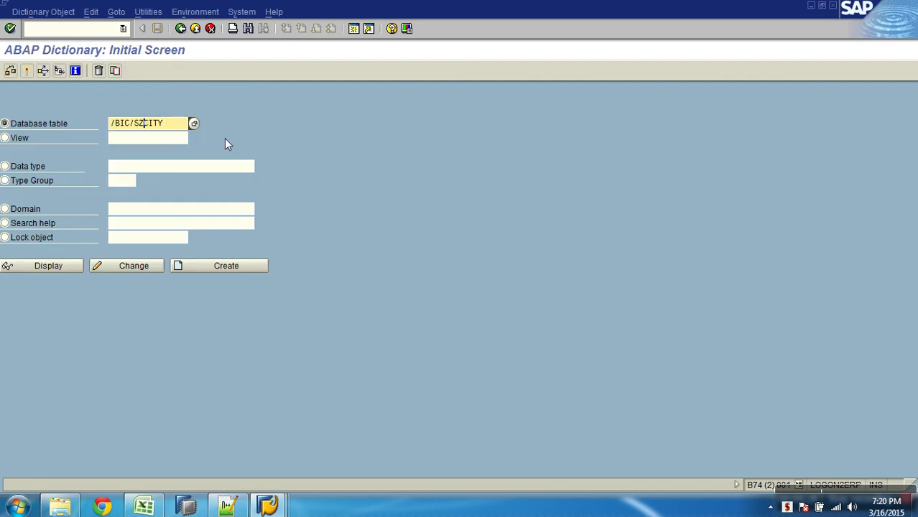
Display the database table /BIC/TZSLSCHLD and list its contents to check the SalesChannelCode text entries
{"action": "key", "text": "BackSpace"}
{"action": "key", "text": "BackSpace"}
{"action": "key", "text": "BackSpace"}
{"action": "key", "text": "BackSpace"}
{"action": "key", "text": "BackSpace"}
{"action": "key", "text": "BackSpace"}
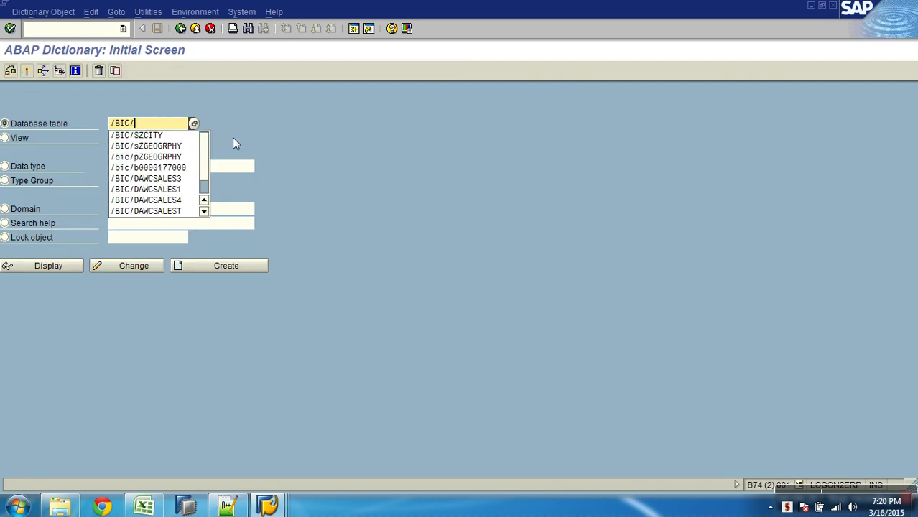
{"action": "type", "text": "tZSLSCHLD"}
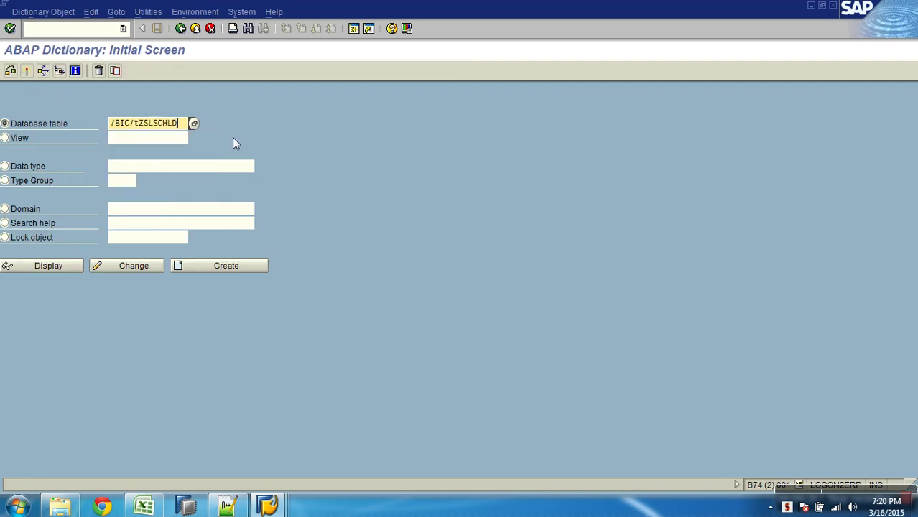
{"action": "left_click", "coordinate": [52, 268]}
{"action": "left_click", "coordinate": [247, 70]}
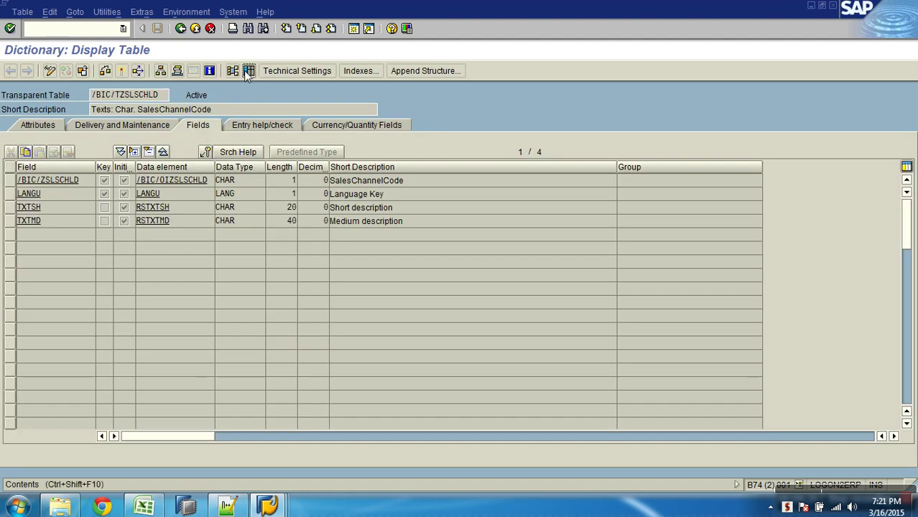
{"action": "key", "text": "F8"}
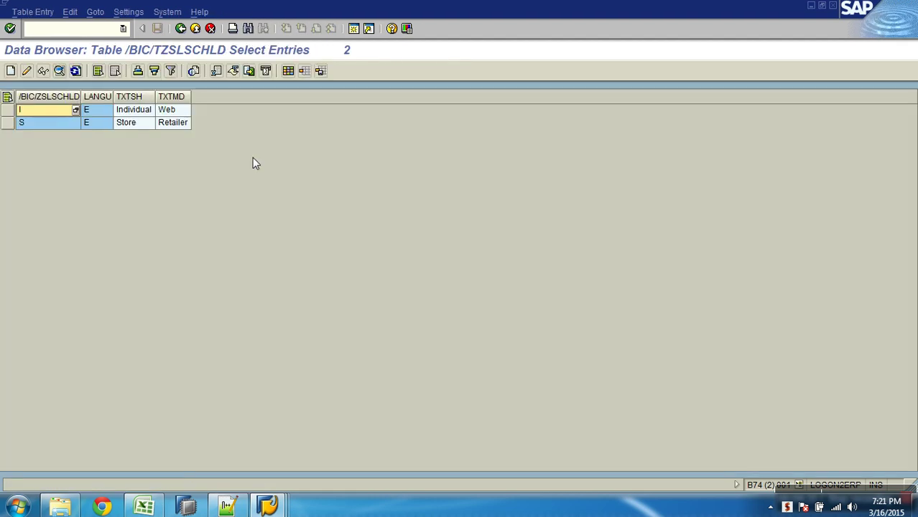
Display the SID table /BIC/SZSLSCHLD and list its contents to check the SalesChannelCode master data IDs
{"action": "left_click", "coordinate": [180, 28]}
{"action": "left_click", "coordinate": [180, 28]}
{"action": "left_click", "coordinate": [180, 29]}
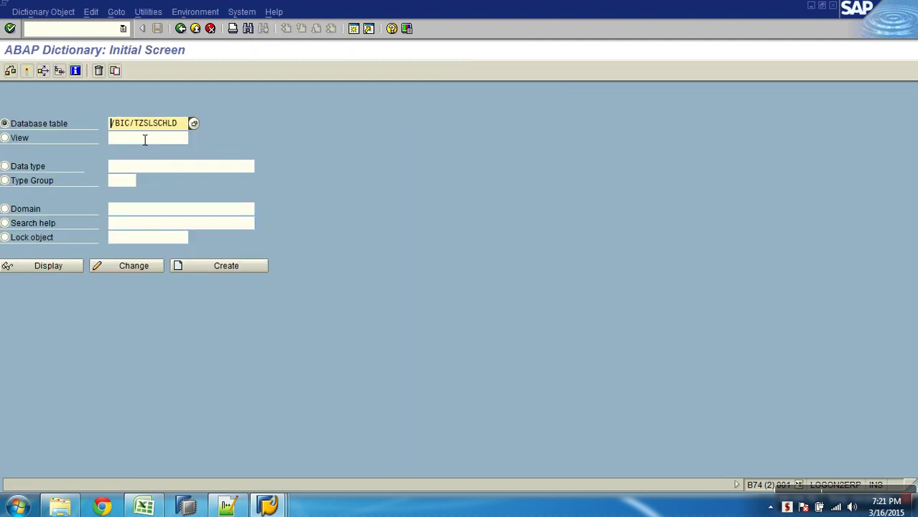
{"action": "key", "text": "Delete"}
{"action": "type", "text": "s"}
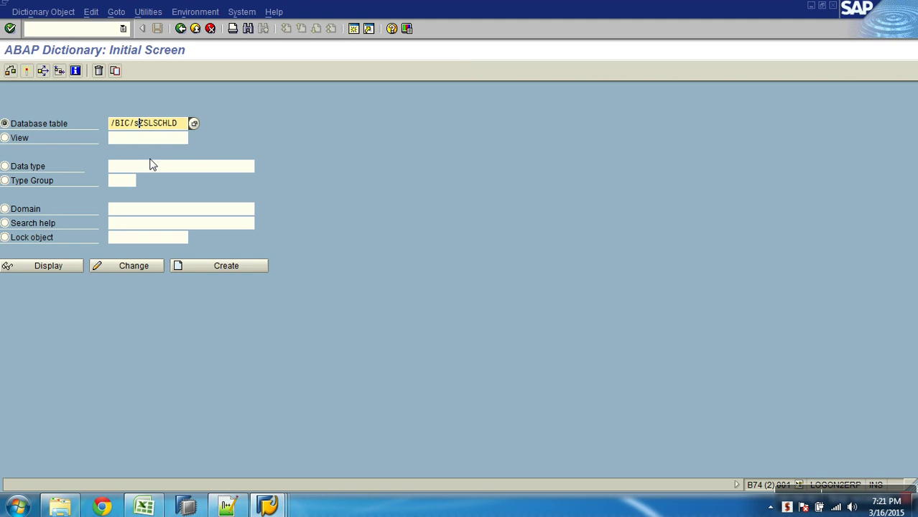
{"action": "left_click", "coordinate": [68, 266]}
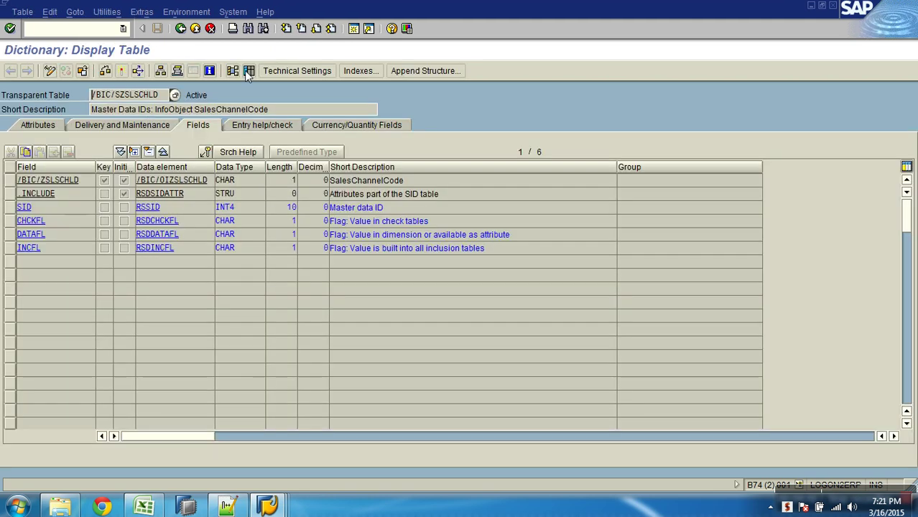
{"action": "left_click", "coordinate": [244, 70]}
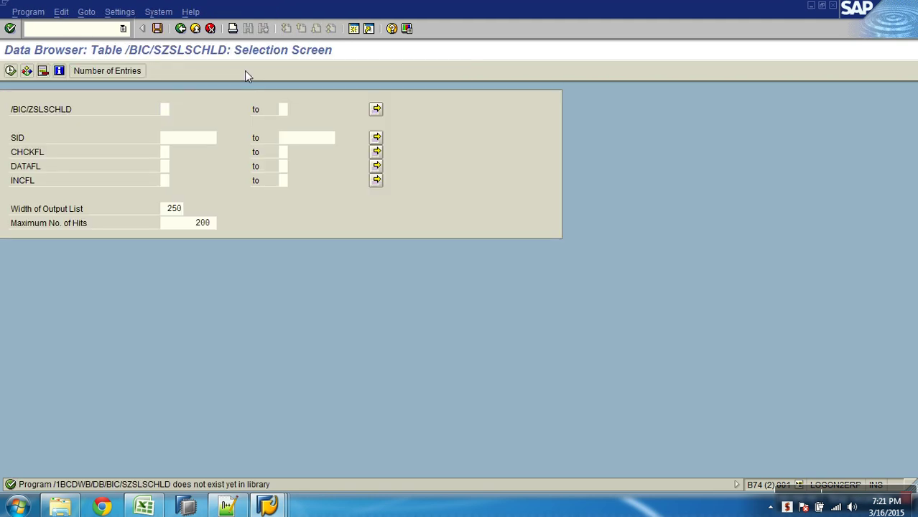
{"action": "key", "text": "F8"}
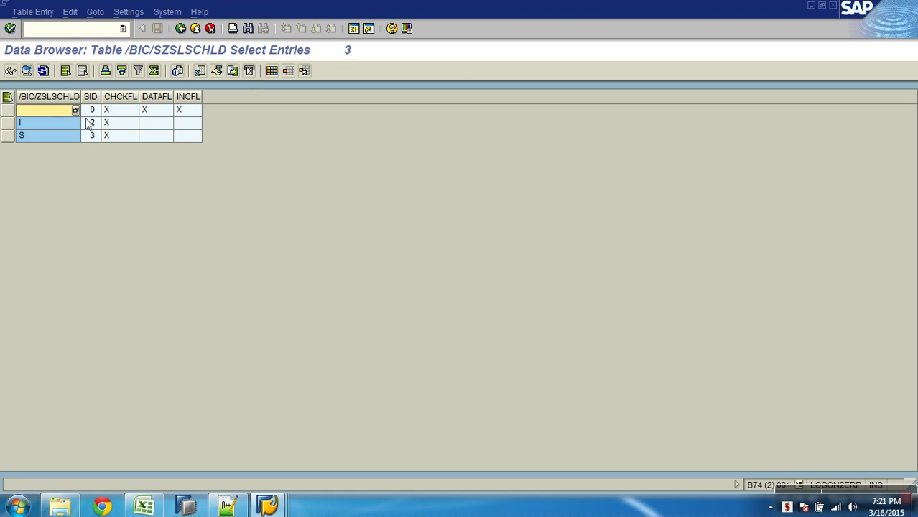
Leave the SID table listing and switch to the Data Warehousing Workbench session
{"action": "left_click", "coordinate": [199, 29]}
{"action": "left_click", "coordinate": [200, 30]}
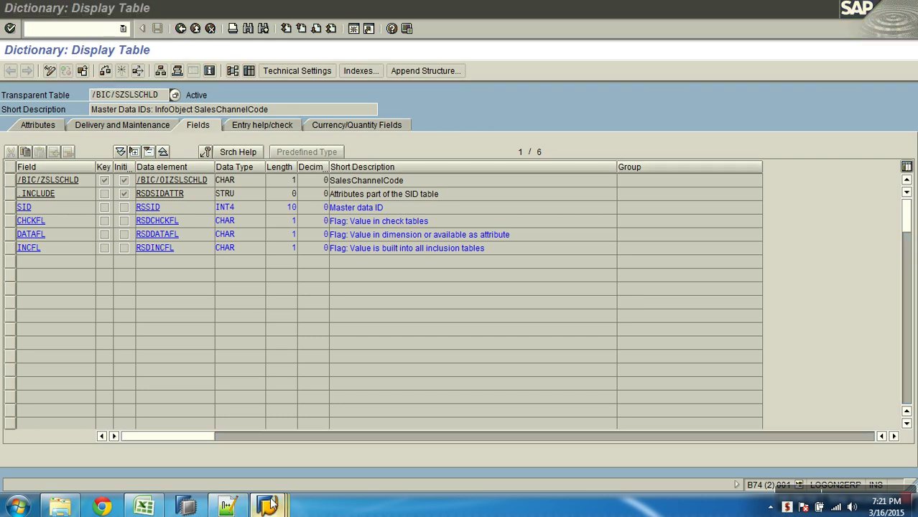
{"action": "mouse_move", "coordinate": [281, 507]}
{"action": "left_click", "coordinate": [281, 456]}
{"action": "left_click", "coordinate": [130, 325]}
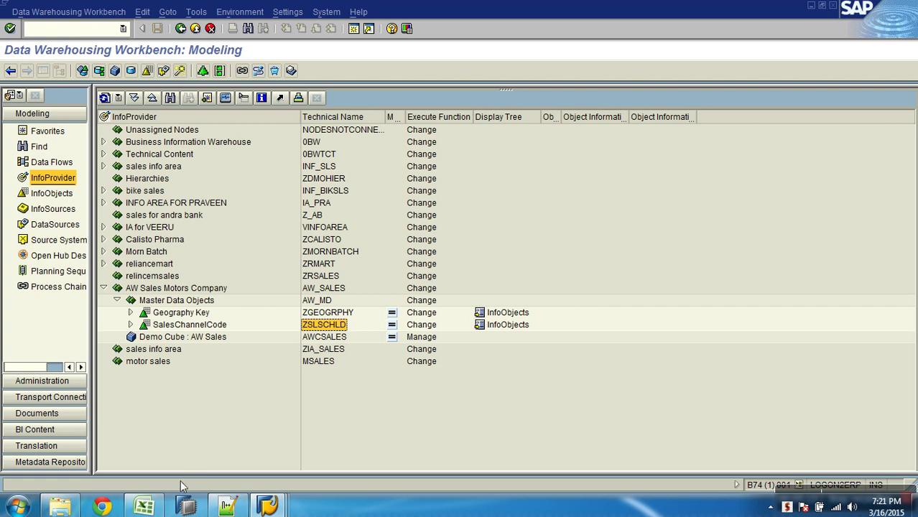
Copy the item "Product - ATTR / Text" from Sheet2 of the AW Sales Design workbook into the Notepad++ notes as a heading underlined with dashes
{"action": "left_click", "coordinate": [143, 506]}
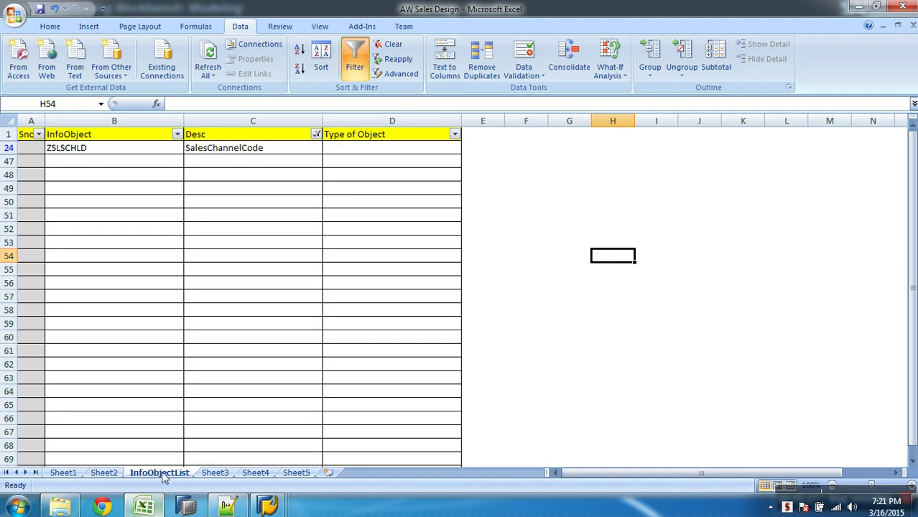
{"action": "left_click", "coordinate": [106, 474]}
{"action": "left_click", "coordinate": [101, 176]}
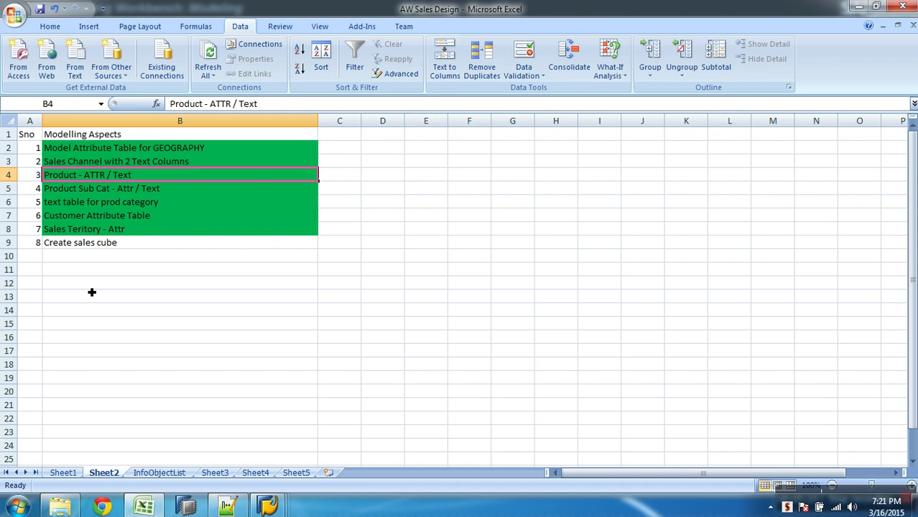
{"action": "key", "text": "ctrl+c"}
{"action": "left_click", "coordinate": [296, 472]}
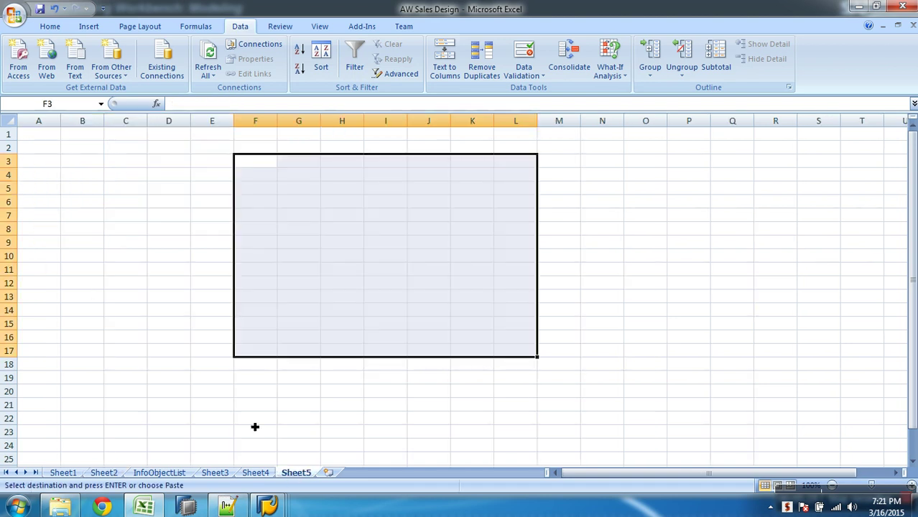
{"action": "left_click", "coordinate": [229, 506]}
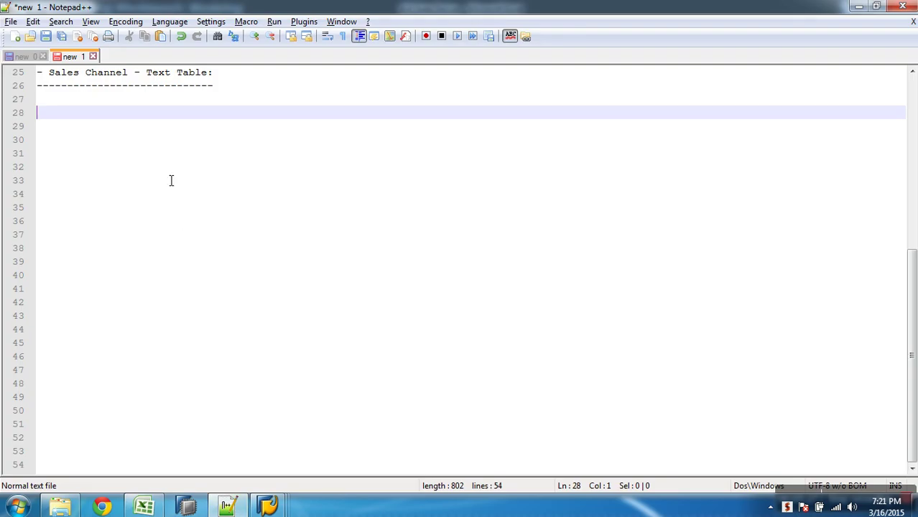
{"action": "key", "text": "ctrl+v"}
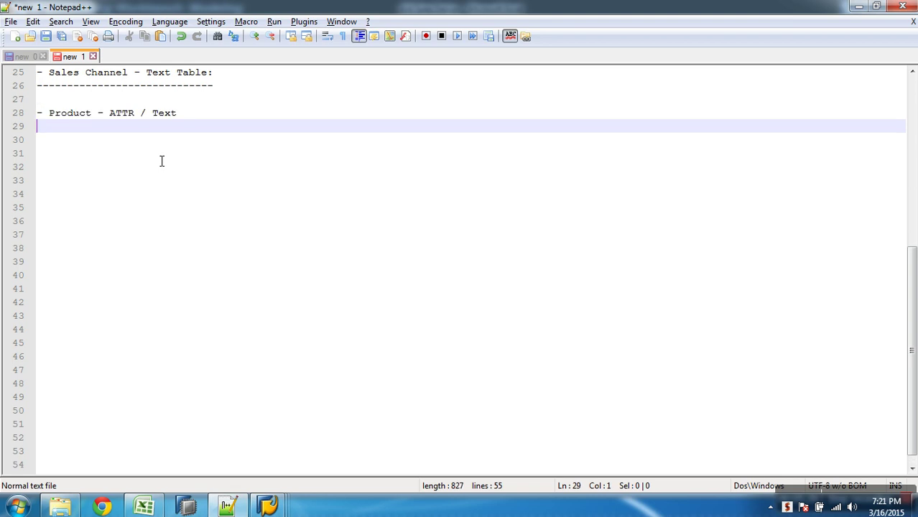
{"action": "type", "text": "------------------------"}
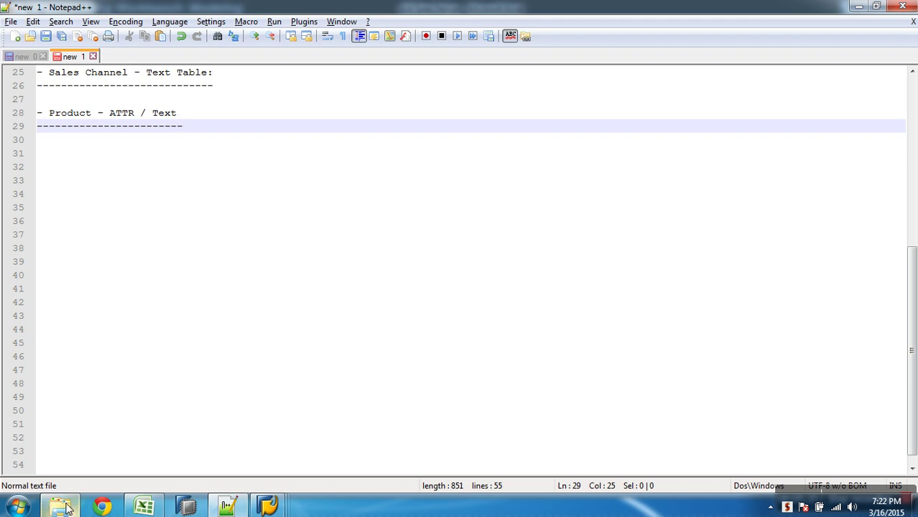
Switch to the AW Sales Design workbook and filter the Desc column of the InfoObjectList sheet to ProductKey only
{"action": "left_click", "coordinate": [186, 507]}
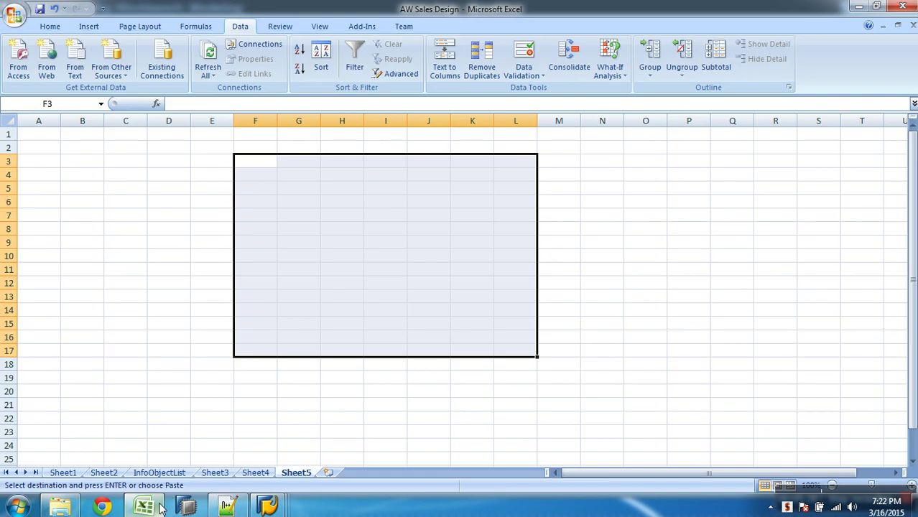
{"action": "left_click", "coordinate": [173, 473]}
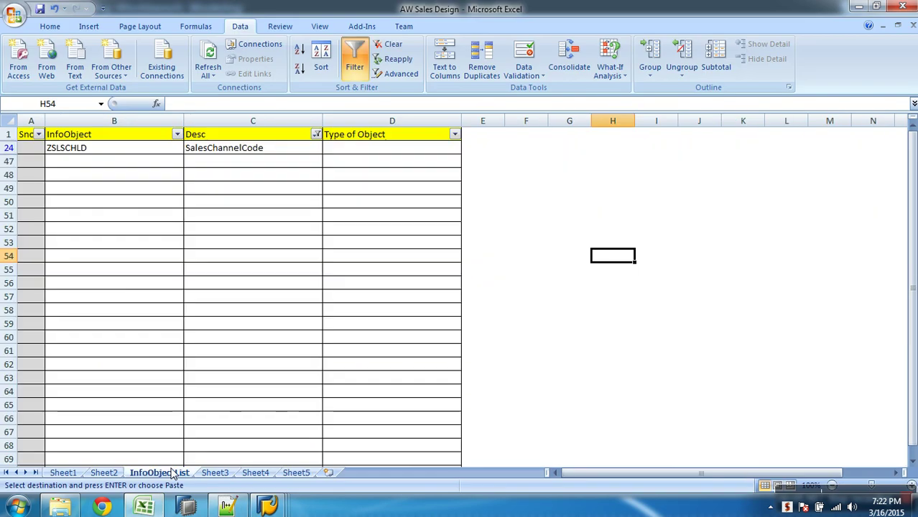
{"action": "left_click", "coordinate": [316, 134]}
{"action": "left_click", "coordinate": [223, 242]}
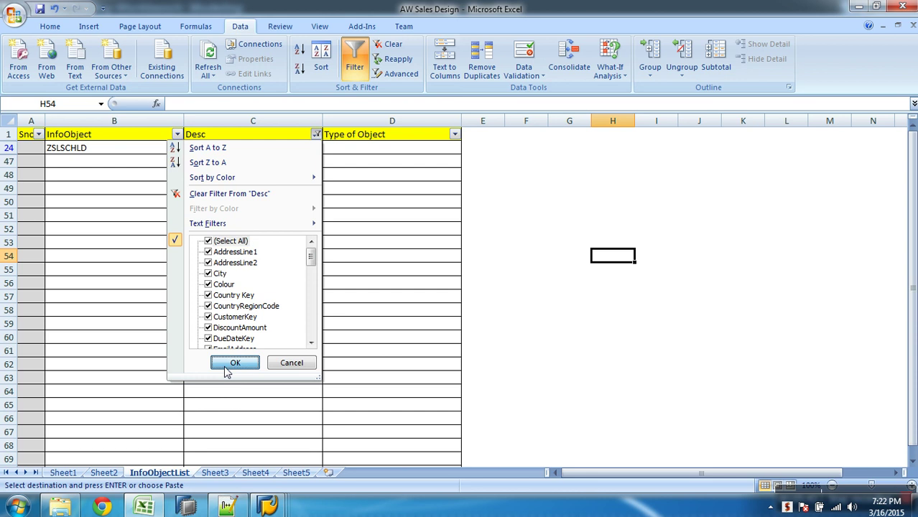
{"action": "left_click", "coordinate": [235, 363]}
{"action": "left_click", "coordinate": [316, 134]}
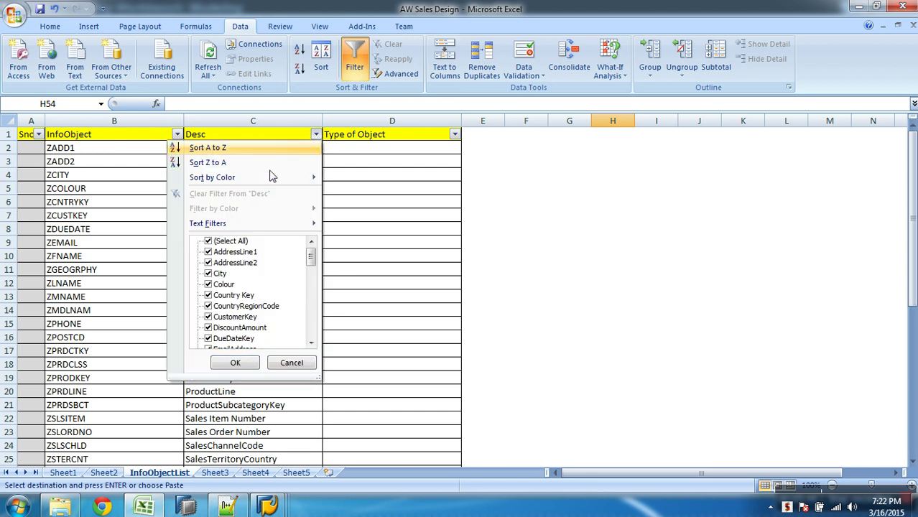
{"action": "left_click", "coordinate": [227, 242]}
{"action": "left_click", "coordinate": [312, 321]}
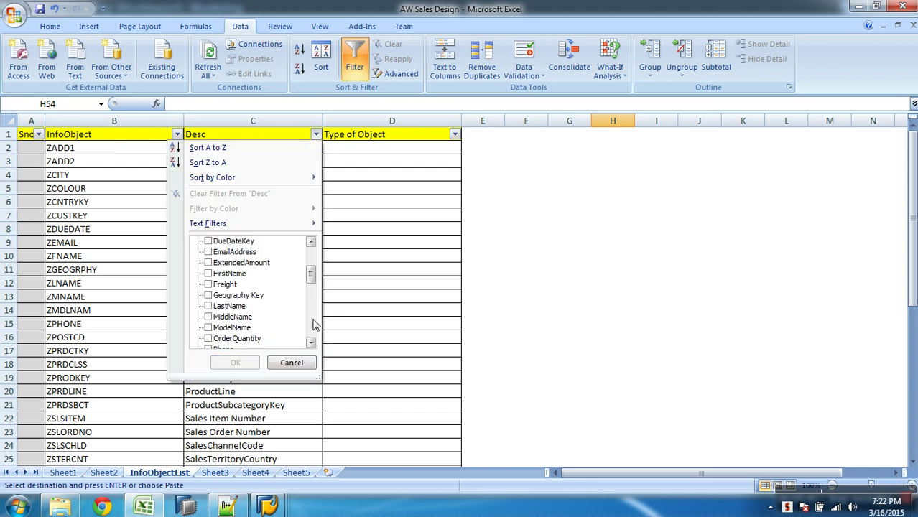
{"action": "left_click", "coordinate": [312, 322]}
{"action": "left_click", "coordinate": [215, 295]}
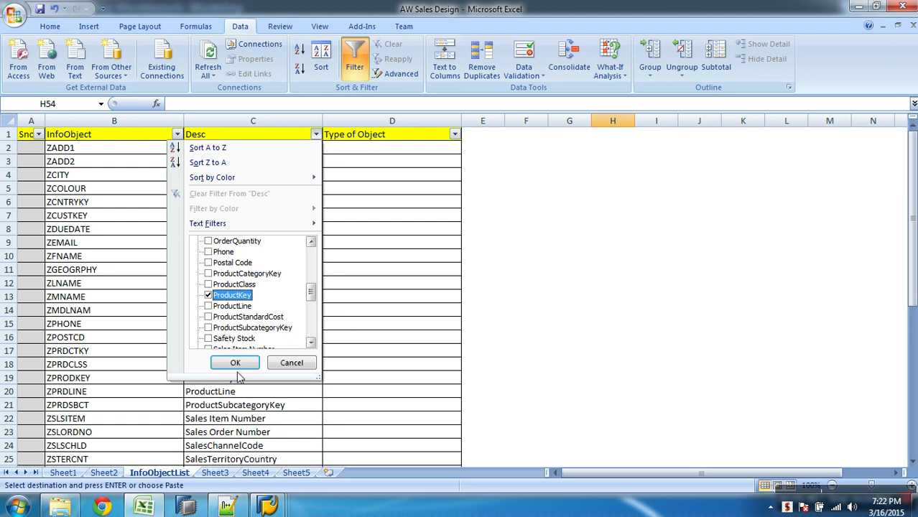
{"action": "left_click", "coordinate": [237, 362]}
Copy the InfoObject name ZPRODKEY from the filtered row and switch to the Data Warehousing Workbench
{"action": "left_click", "coordinate": [94, 150]}
{"action": "double_click", "coordinate": [181, 104]}
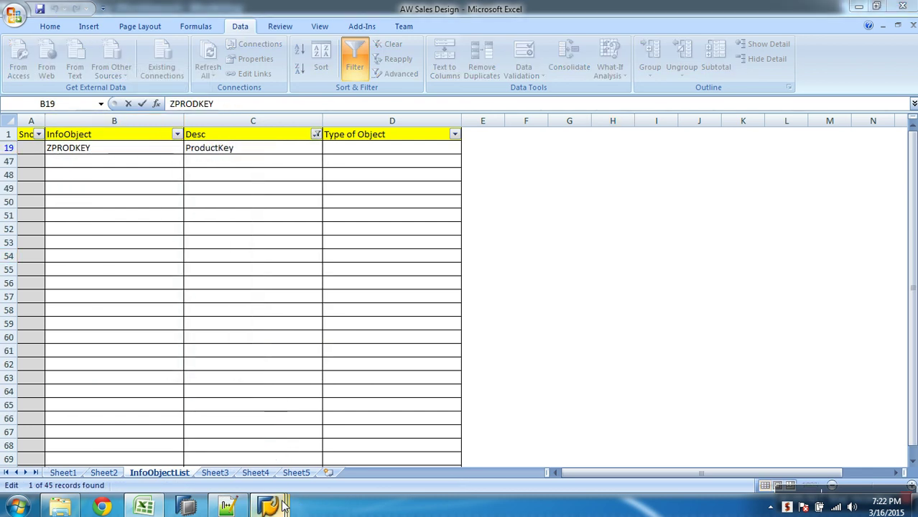
{"action": "mouse_move", "coordinate": [268, 507]}
{"action": "left_click", "coordinate": [267, 408]}
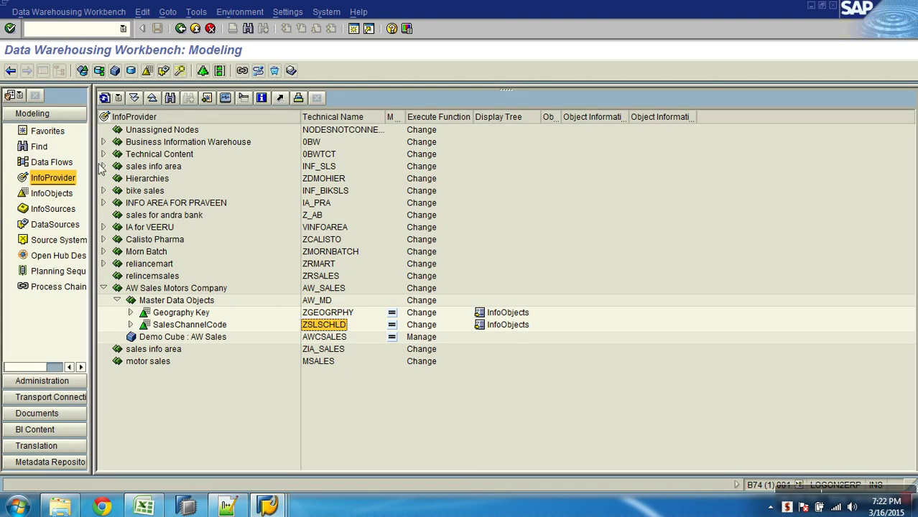
Search the InfoObjects tree for ZPRODKEY and display the attributes of the ProductKey characteristic
{"action": "left_click", "coordinate": [52, 193]}
{"action": "left_click", "coordinate": [170, 98]}
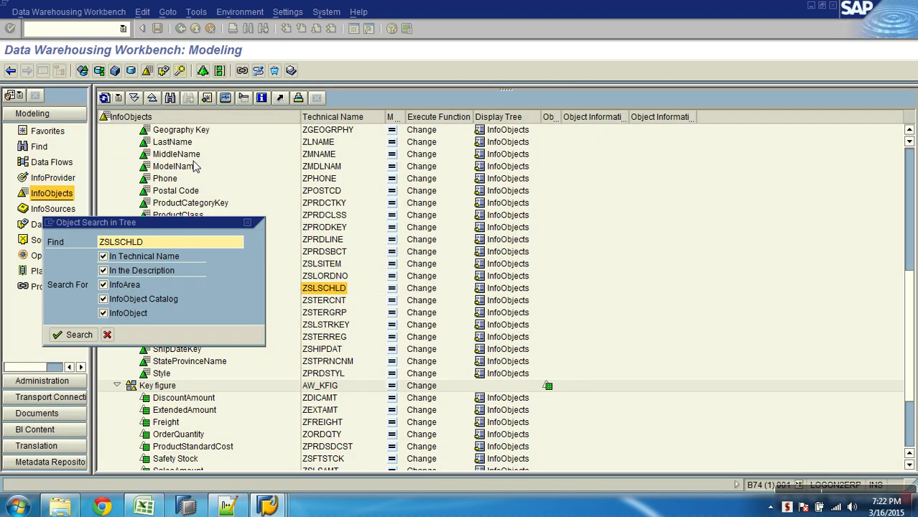
{"action": "key", "text": "BackSpace"}
{"action": "key", "text": "BackSpace"}
{"action": "key", "text": "BackSpace"}
{"action": "key", "text": "BackSpace"}
{"action": "key", "text": "BackSpace"}
{"action": "key", "text": "BackSpace"}
{"action": "key", "text": "BackSpace"}
{"action": "key", "text": "BackSpace"}
{"action": "type", "text": "ZPRODKEY"}
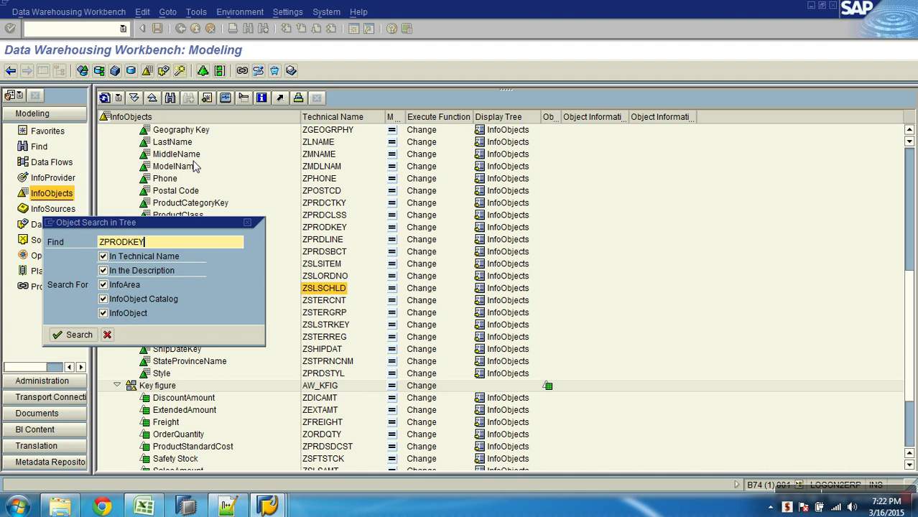
{"action": "key", "text": "Return"}
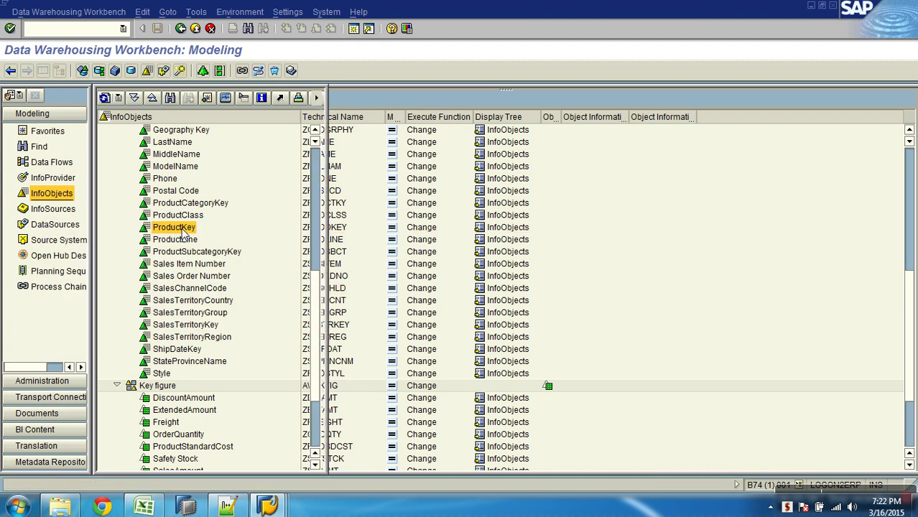
{"action": "double_click", "coordinate": [181, 231]}
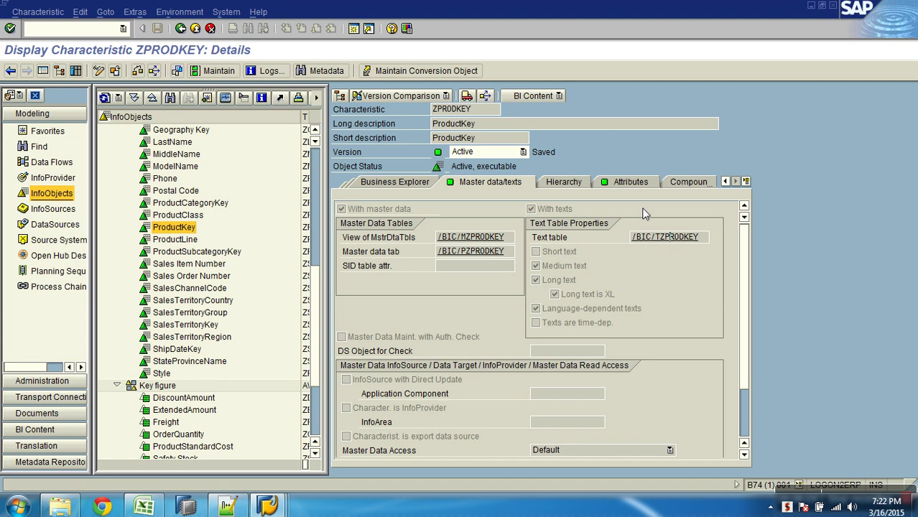
{"action": "left_click", "coordinate": [630, 181]}
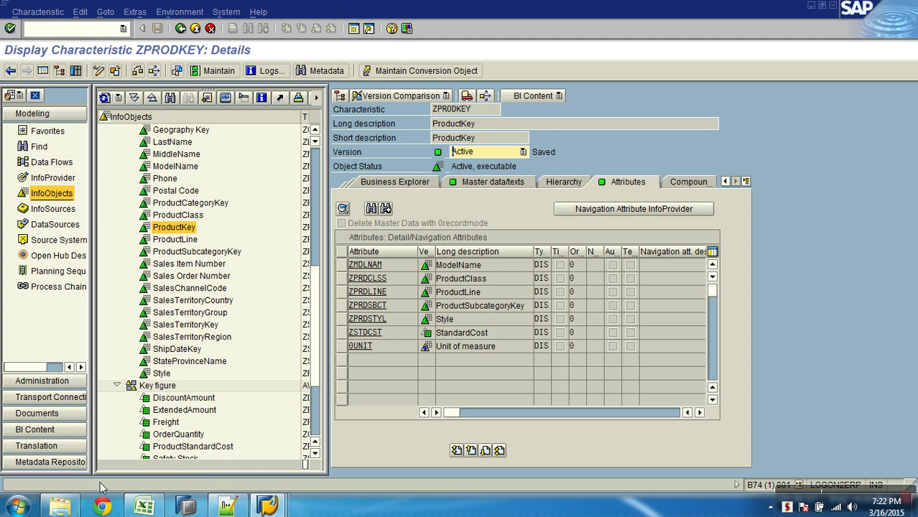
Open the Product_Details file from the AW_sales folder and widen the ProductKey and ProductSubcategoryKey columns to fit their headers
{"action": "left_click", "coordinate": [60, 507]}
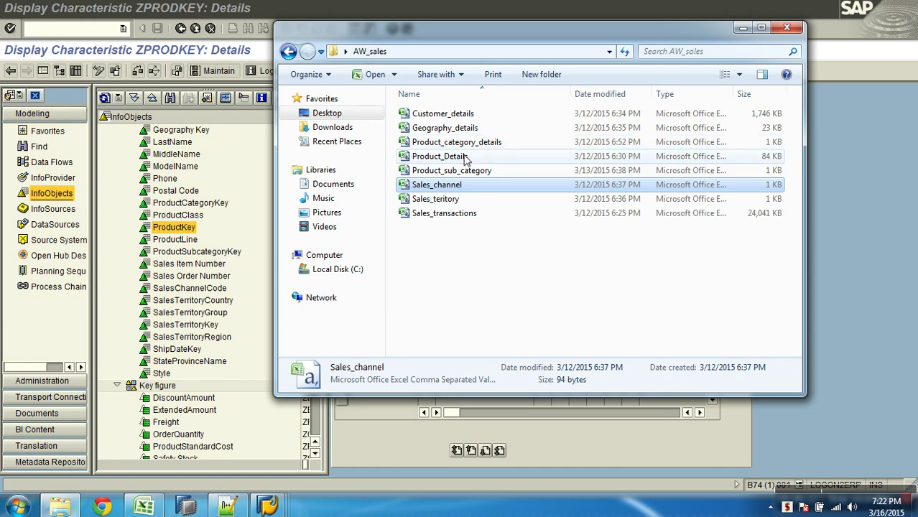
{"action": "double_click", "coordinate": [467, 156]}
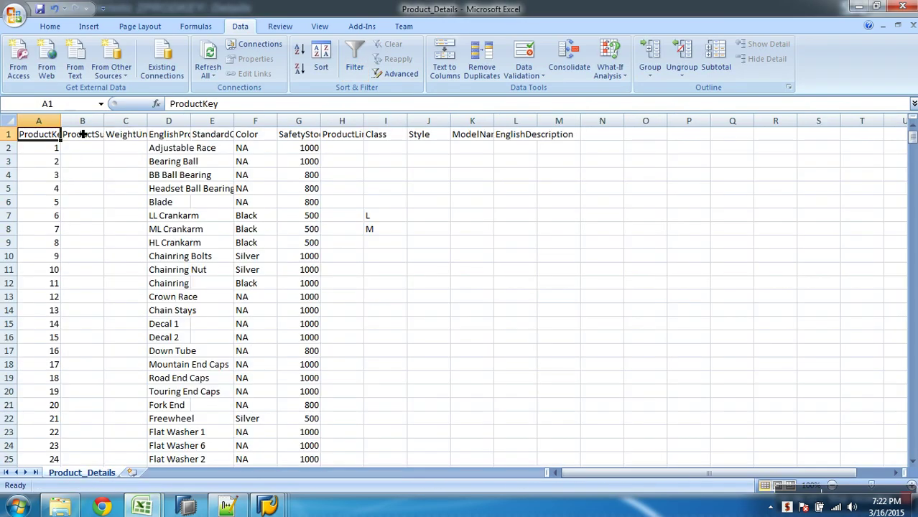
{"action": "double_click", "coordinate": [104, 120]}
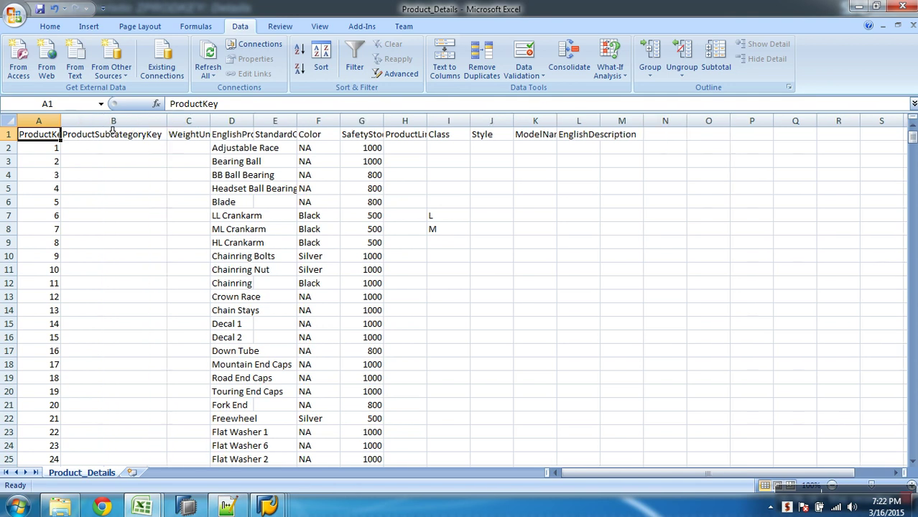
{"action": "double_click", "coordinate": [62, 122]}
{"action": "left_click", "coordinate": [140, 139]}
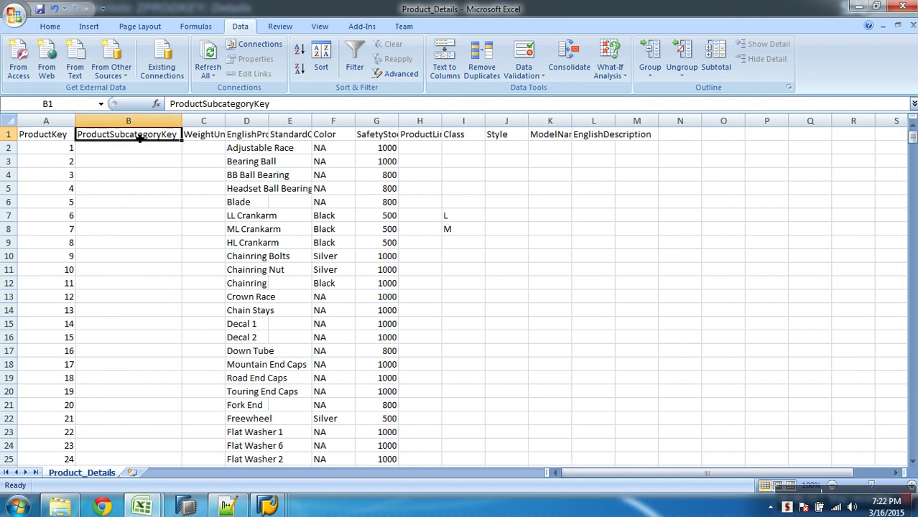
Widen the WeightUnitMeasureCode, EnglishProductName, StandardCost, SafetyStockLevel and EnglishDescription columns to fit, and check the ModelName header
{"action": "double_click", "coordinate": [231, 121]}
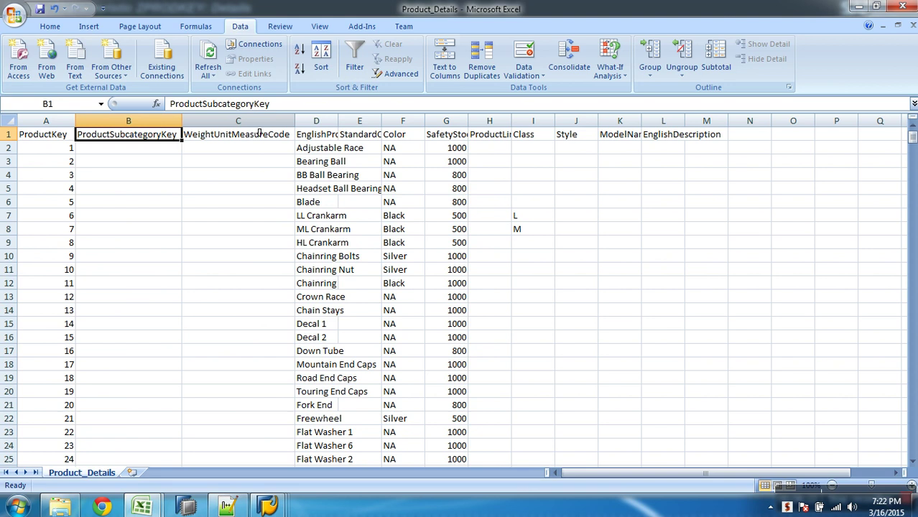
{"action": "double_click", "coordinate": [338, 121]}
{"action": "double_click", "coordinate": [487, 121]}
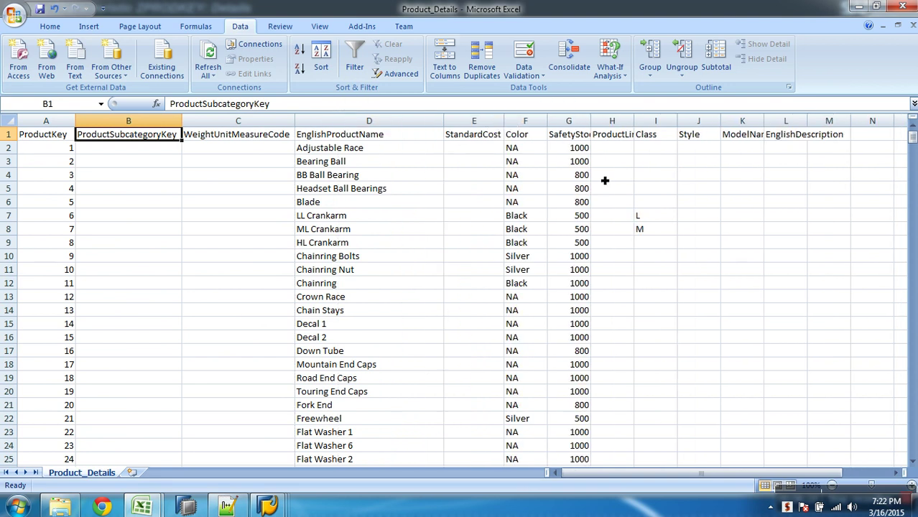
{"action": "left_click", "coordinate": [548, 122]}
{"action": "double_click", "coordinate": [591, 122]}
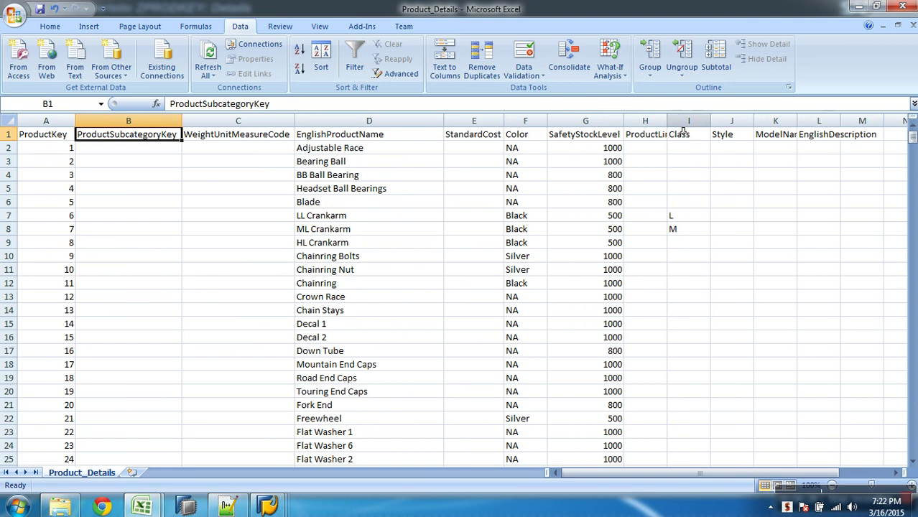
{"action": "left_click", "coordinate": [686, 123]}
{"action": "left_click_drag", "start_coordinate": [840, 120], "coordinate": [888, 122]}
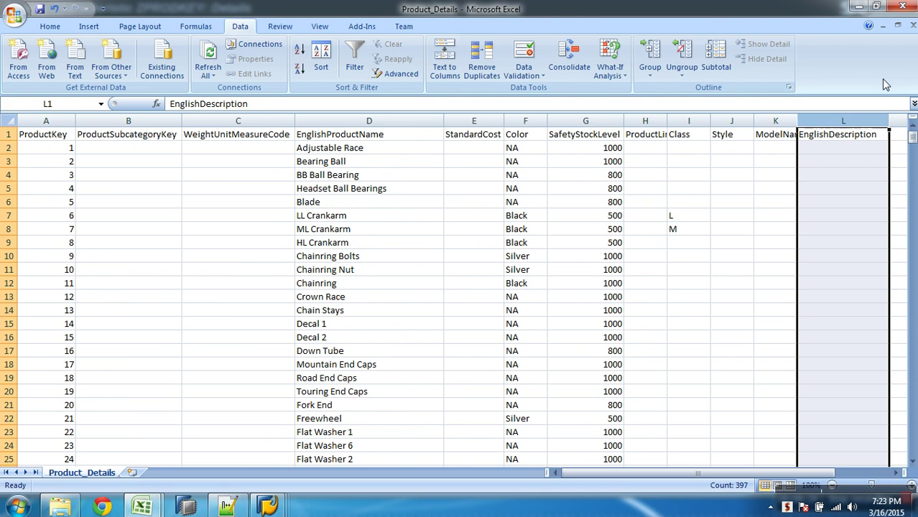
{"action": "left_click", "coordinate": [782, 147]}
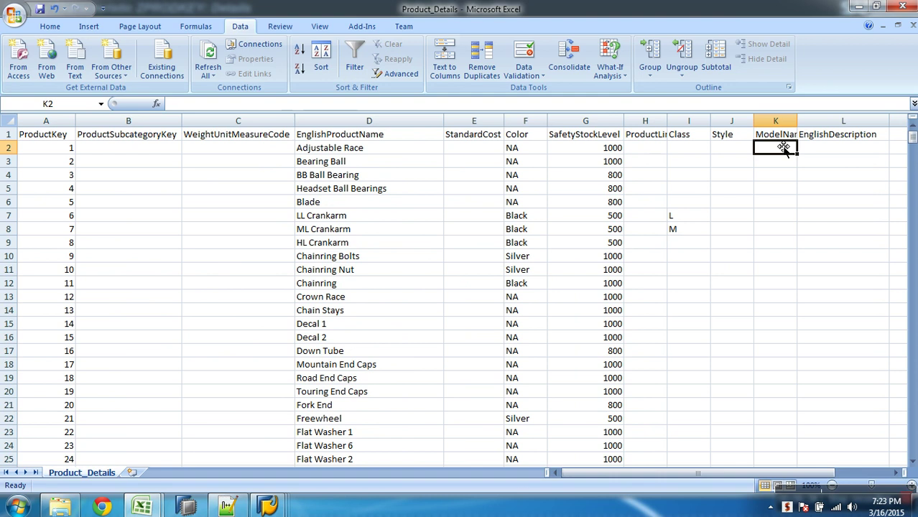
{"action": "left_click", "coordinate": [781, 135]}
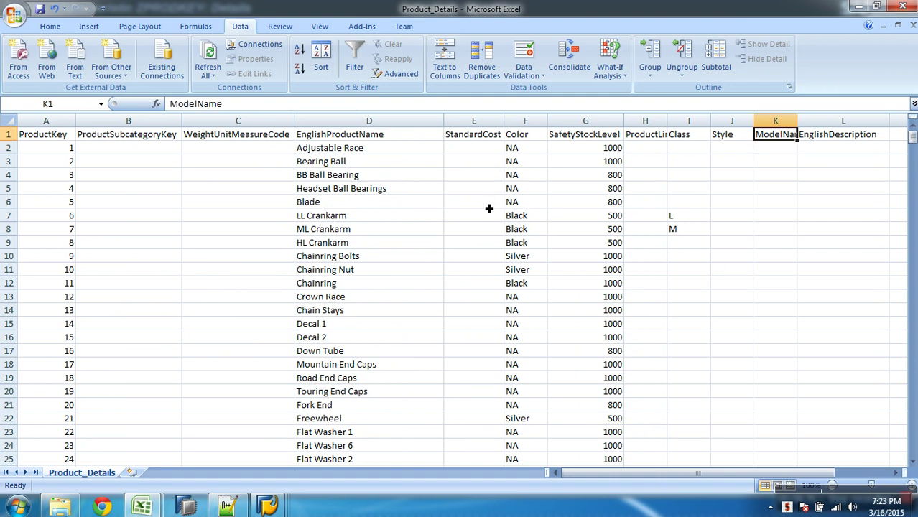
Compare the ProductKey, ProductSubcategoryKey and WeightUnitMeasureCode headers in Product_Details with the attributes of characteristic ZPRODKEY in SAP
{"action": "mouse_move", "coordinate": [266, 507]}
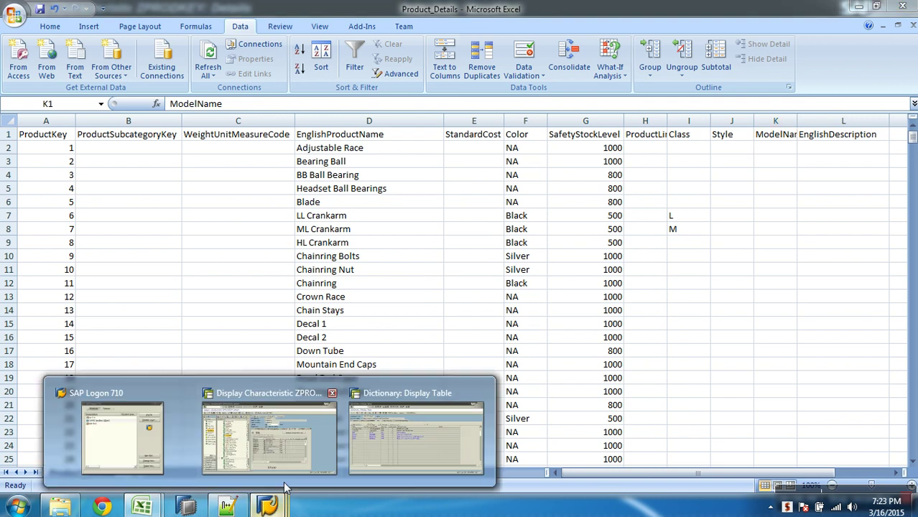
{"action": "left_click", "coordinate": [330, 461]}
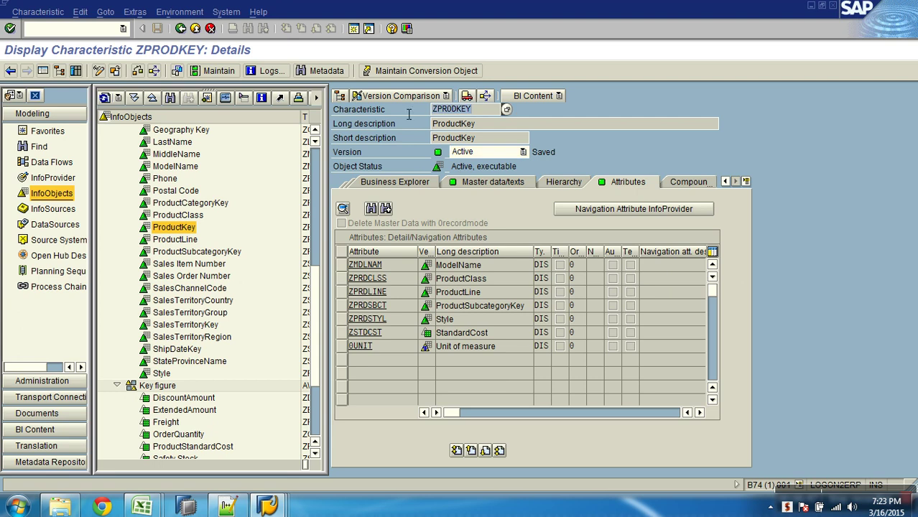
{"action": "key", "text": "alt+Tab"}
{"action": "left_click", "coordinate": [69, 141]}
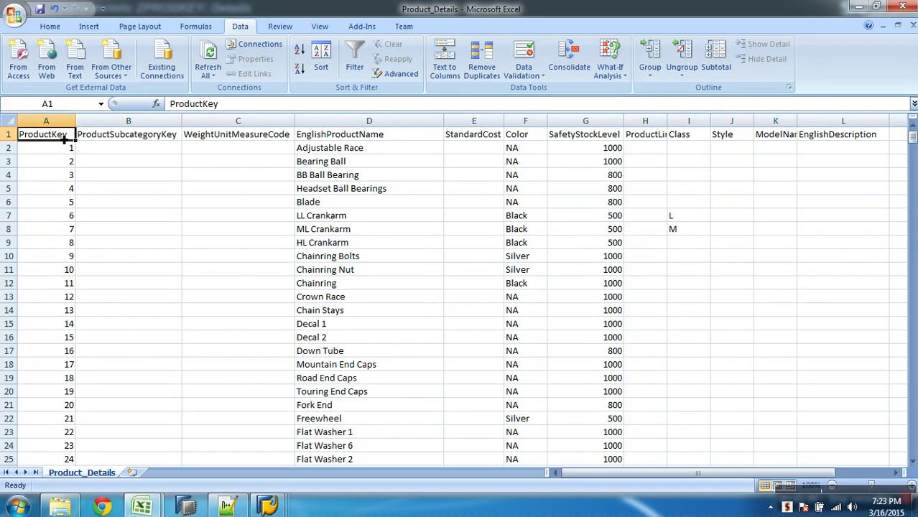
{"action": "key", "text": "alt+Tab"}
{"action": "key", "text": "alt+Tab"}
{"action": "left_click", "coordinate": [151, 138]}
{"action": "key", "text": "alt+Tab"}
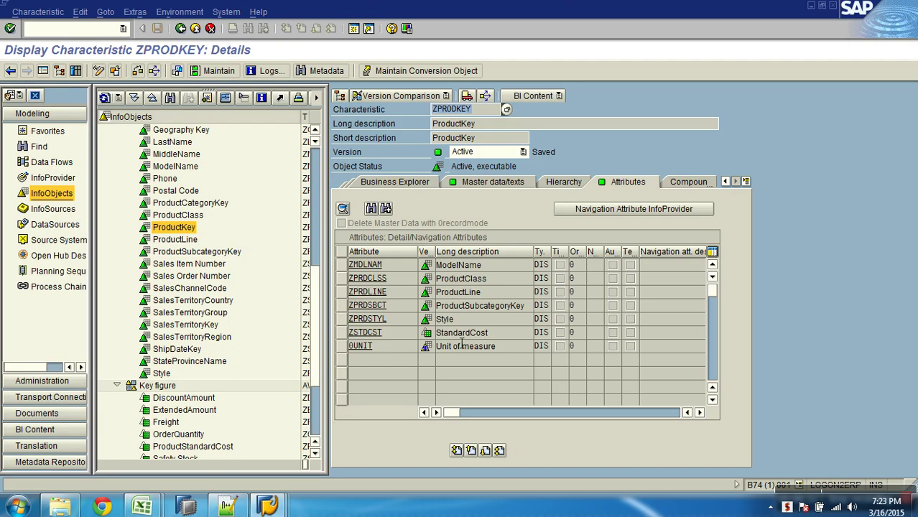
{"action": "left_click", "coordinate": [367, 305]}
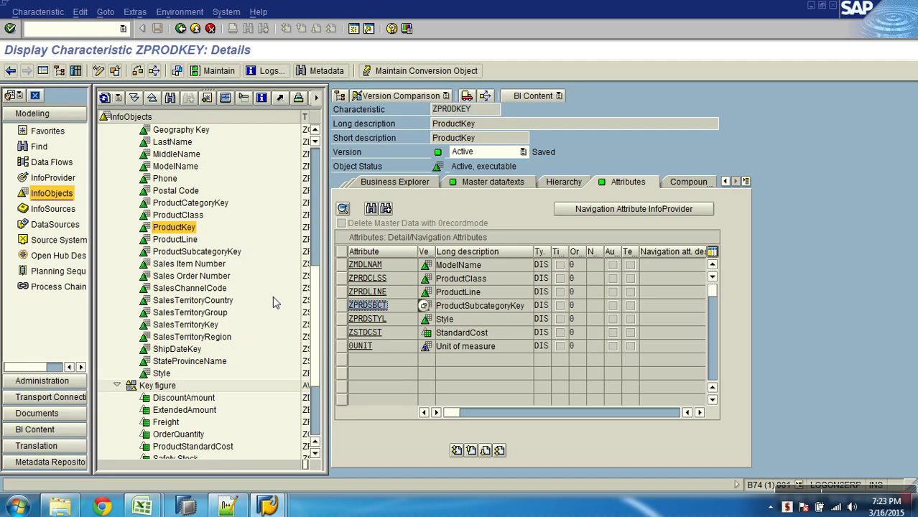
{"action": "key", "text": "alt+Tab"}
{"action": "left_click", "coordinate": [257, 136]}
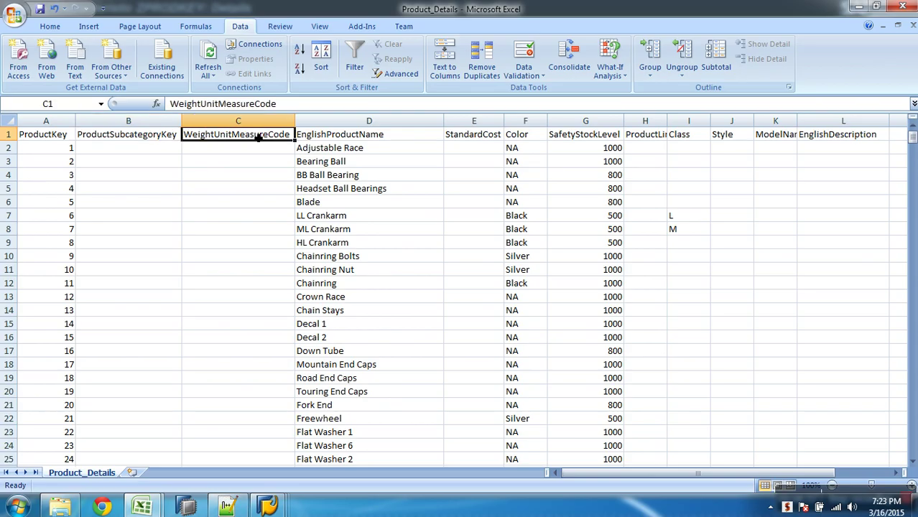
{"action": "key", "text": "alt+Tab"}
{"action": "left_click", "coordinate": [361, 345]}
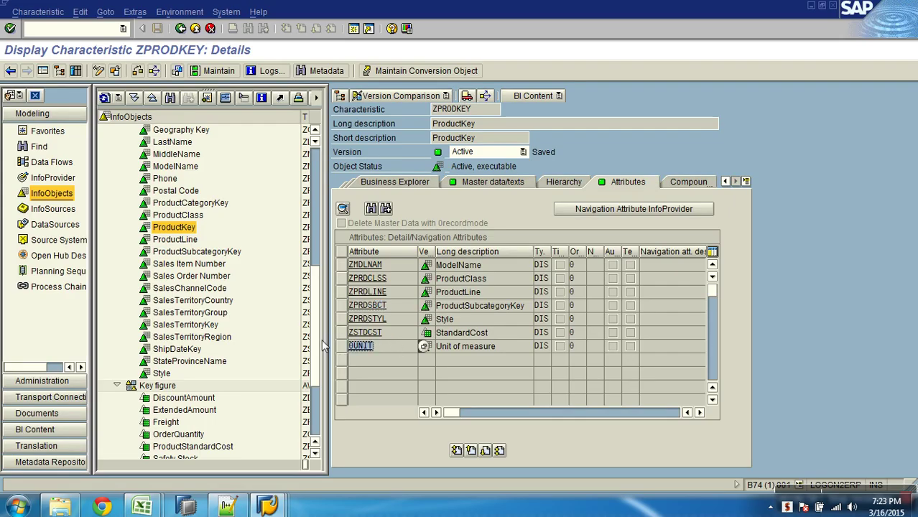
Highlight the whole EnglishProductName column in yellow in the Product_Details workbook
{"action": "key", "text": "alt+Tab"}
{"action": "left_click", "coordinate": [333, 137]}
{"action": "key", "text": "alt+Tab"}
{"action": "key", "text": "alt+Tab"}
{"action": "double_click", "coordinate": [421, 139]}
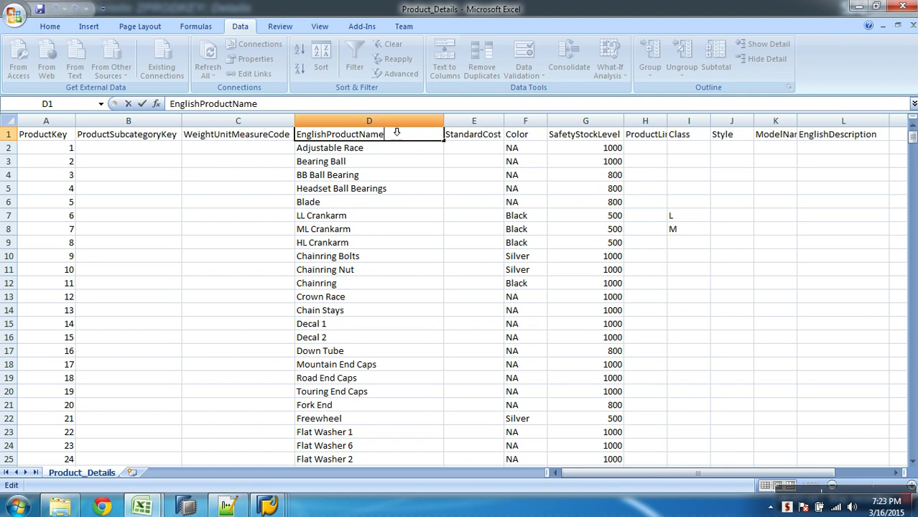
{"action": "left_click", "coordinate": [396, 126]}
{"action": "left_click", "coordinate": [56, 29]}
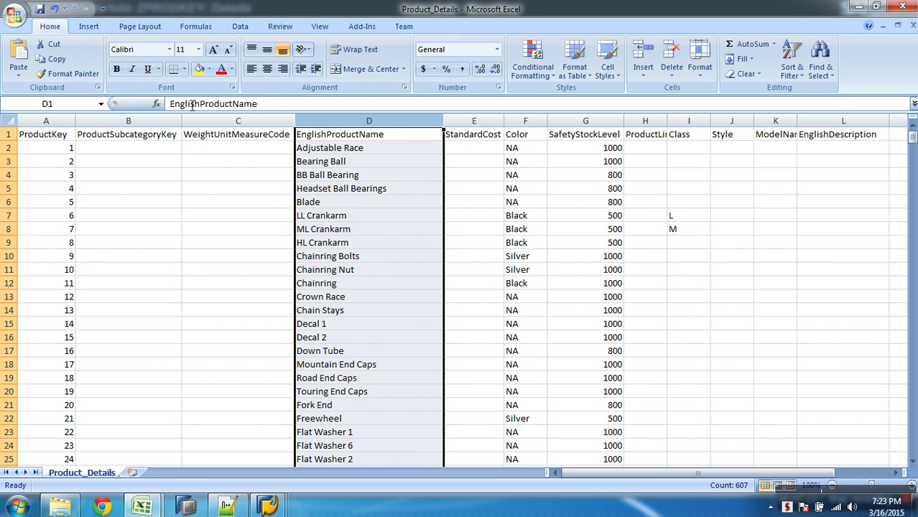
{"action": "left_click", "coordinate": [200, 69]}
{"action": "left_click", "coordinate": [377, 178]}
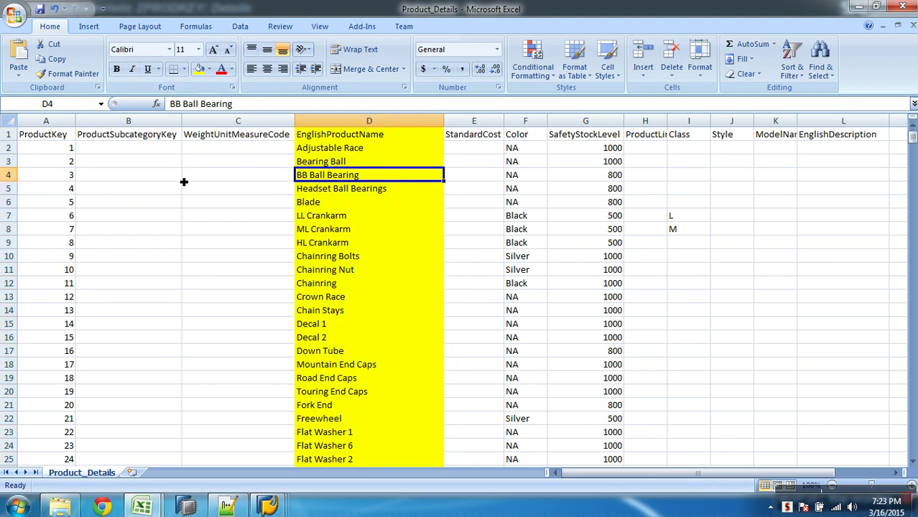
Check the StandardCost and Color columns of Product_Details against the attribute list of ZPRODKEY
{"action": "left_click", "coordinate": [476, 136]}
{"action": "key", "text": "alt+Tab"}
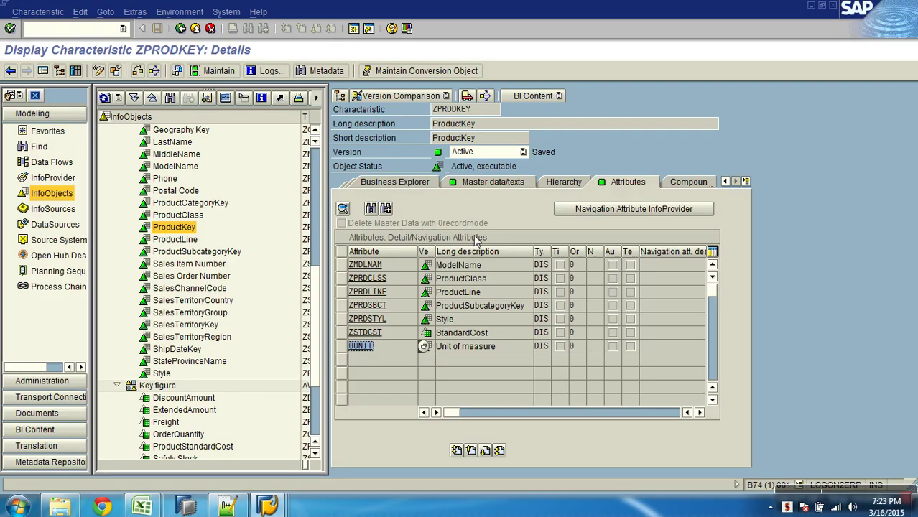
{"action": "key", "text": "alt+Tab"}
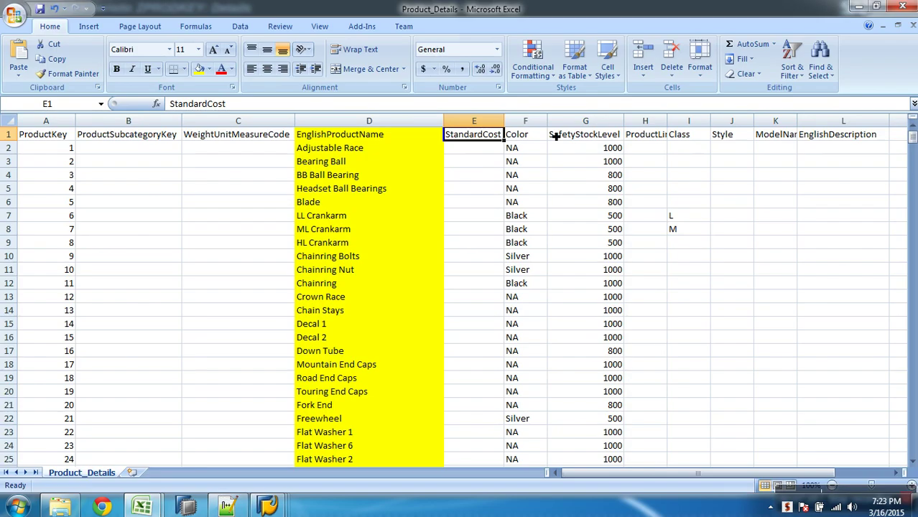
{"action": "key", "text": "alt+Tab"}
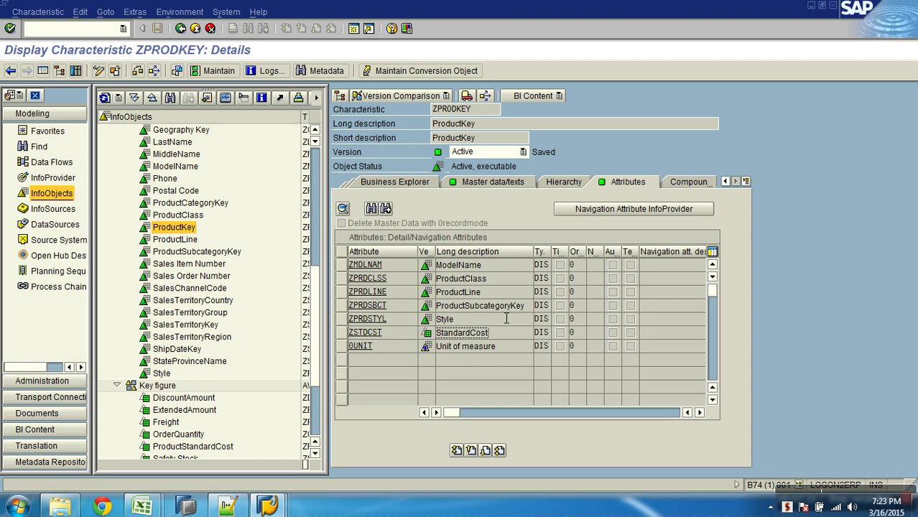
{"action": "left_click", "coordinate": [500, 337]}
{"action": "left_click", "coordinate": [513, 349]}
{"action": "left_click", "coordinate": [502, 279]}
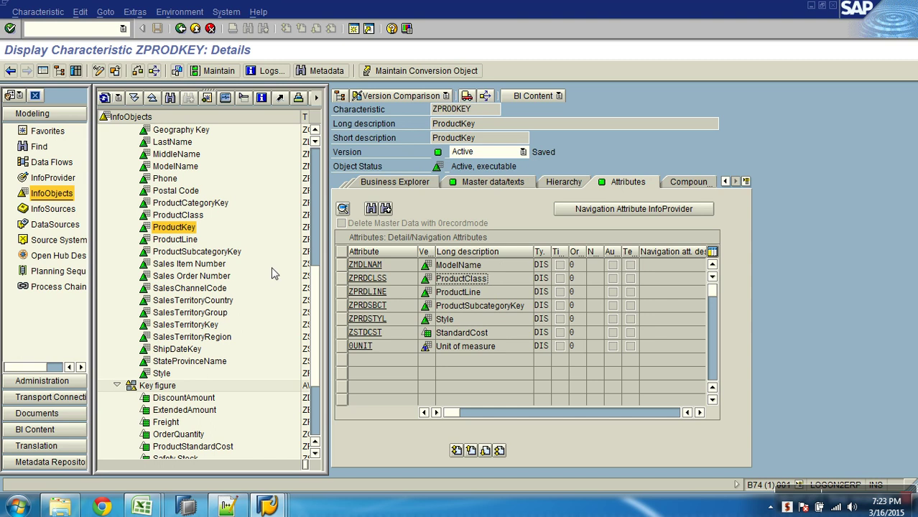
Find the Colour InfoObject, switch ZPRODKEY to change mode, add ZCOLOUR as an attribute and activate the characteristic
{"action": "scroll", "coordinate": [315, 316], "scroll_direction": "up", "scroll_amount": 4}
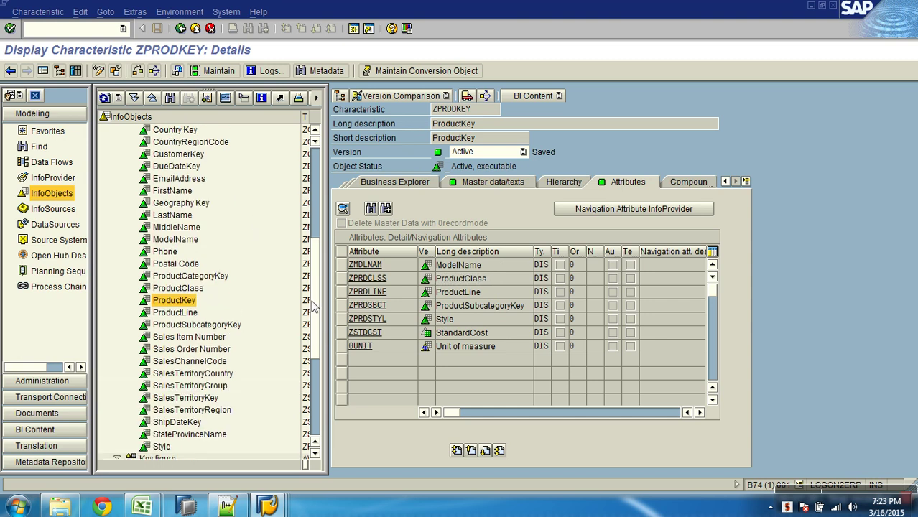
{"action": "scroll", "coordinate": [313, 287], "scroll_direction": "up", "scroll_amount": 1}
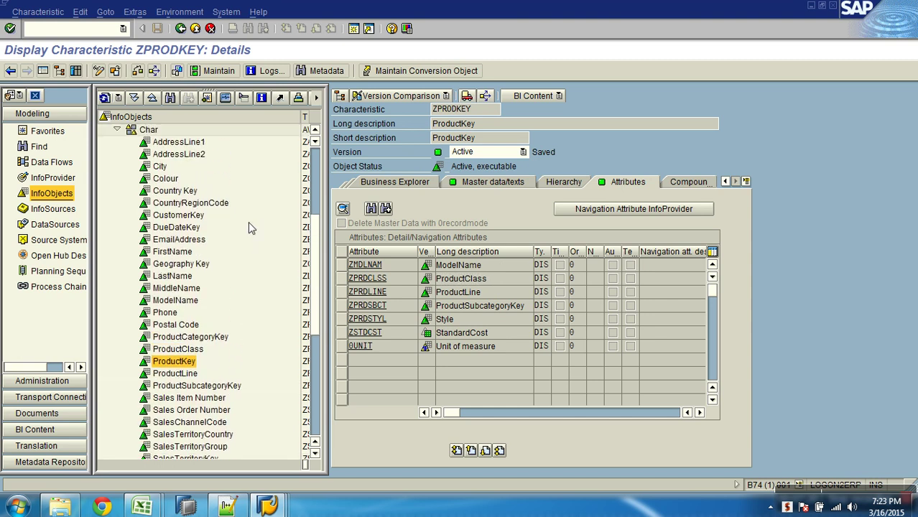
{"action": "left_click", "coordinate": [311, 179]}
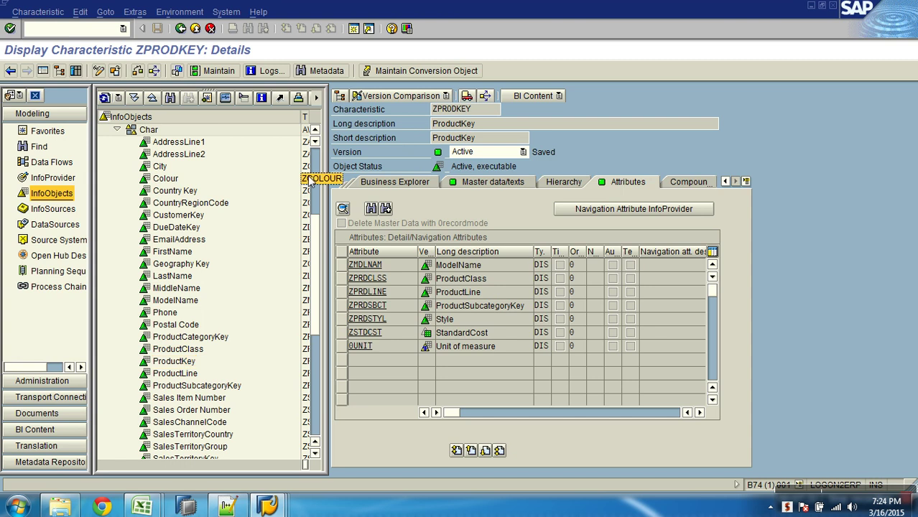
{"action": "left_click", "coordinate": [98, 71]}
{"action": "left_click", "coordinate": [382, 365]}
{"action": "type", "text": "ZCOLOUR"}
{"action": "key", "text": "Return"}
{"action": "left_click", "coordinate": [171, 71]}
Check the SafetyStockLevel header in Product_Details and add the Safety Stock key figure ZSFTSTCK to the attributes of ZPRODKEY
{"action": "key", "text": "alt+Tab"}
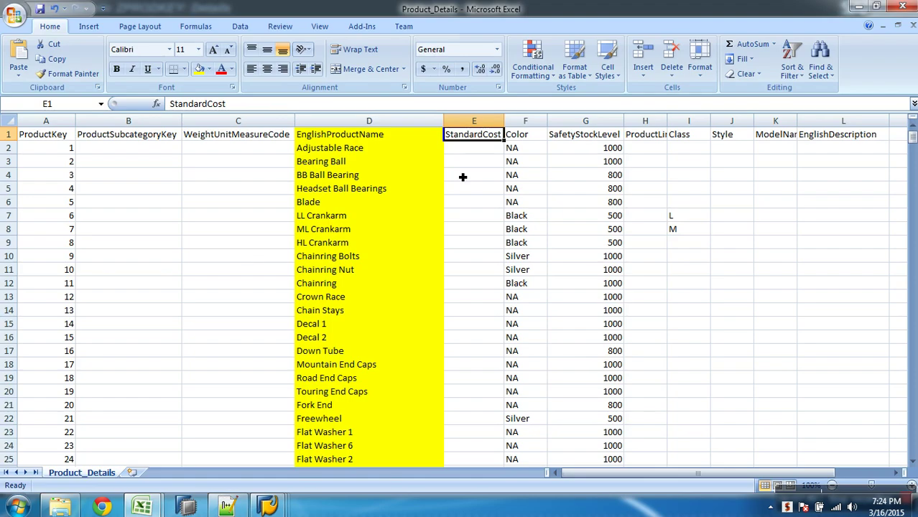
{"action": "left_click", "coordinate": [585, 135]}
{"action": "key", "text": "alt+Tab"}
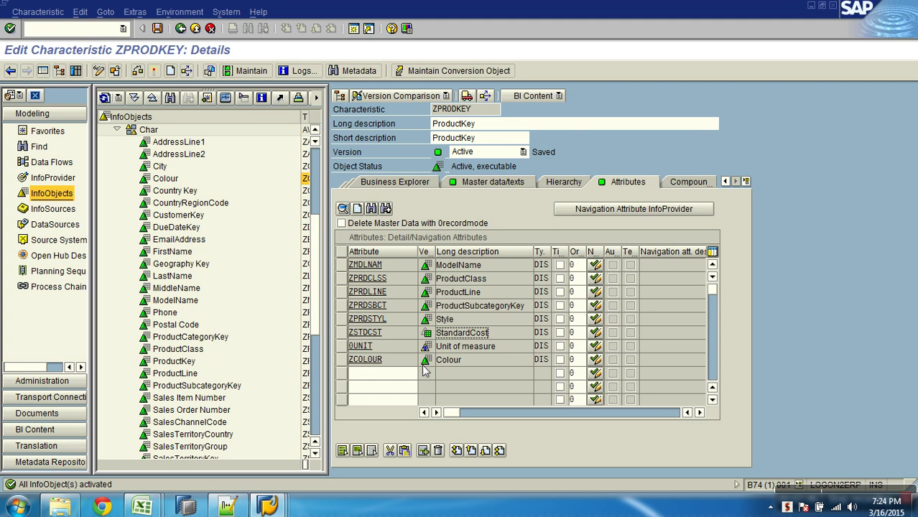
{"action": "scroll", "coordinate": [316, 396], "scroll_direction": "down", "scroll_amount": 7}
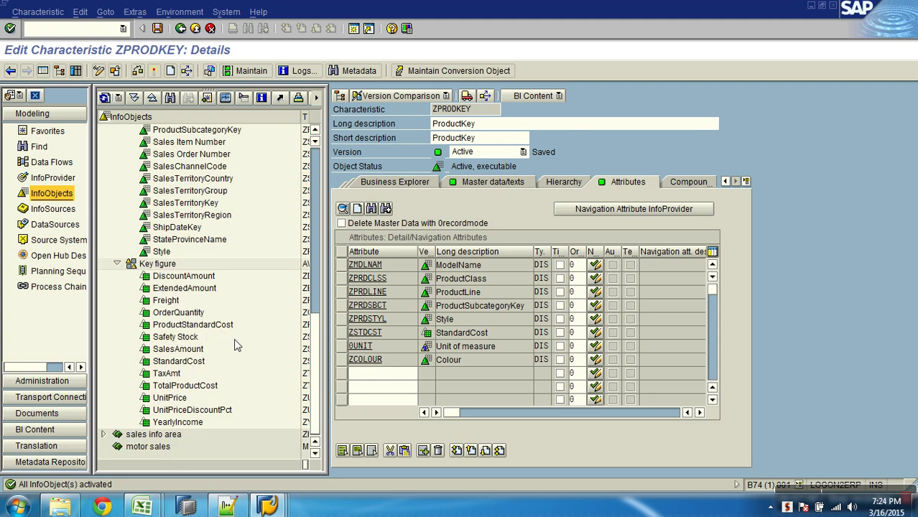
{"action": "left_click_drag", "start_coordinate": [305, 343], "coordinate": [351, 382]}
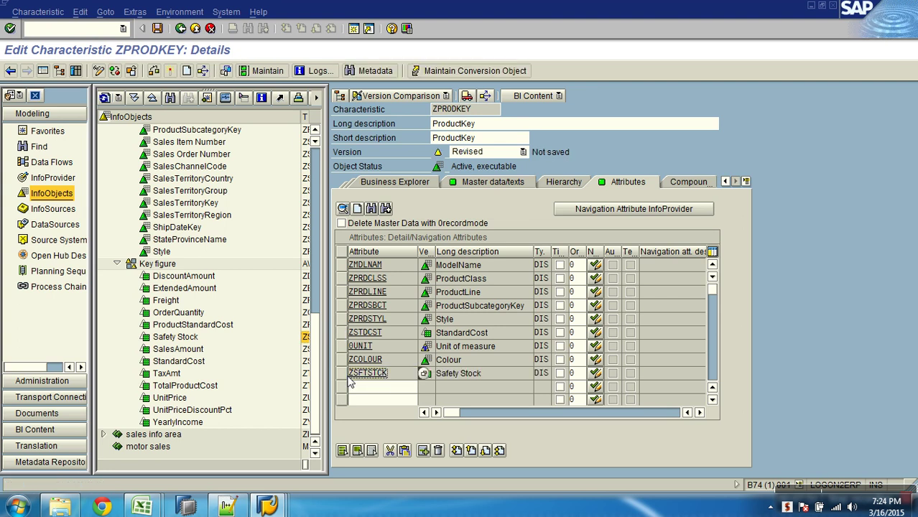
Match the ProductLine and Class headers of Product_Details with the ZPRDLINE and ZPRDCLSS attributes of ZPRODKEY
{"action": "key", "text": "alt+Tab"}
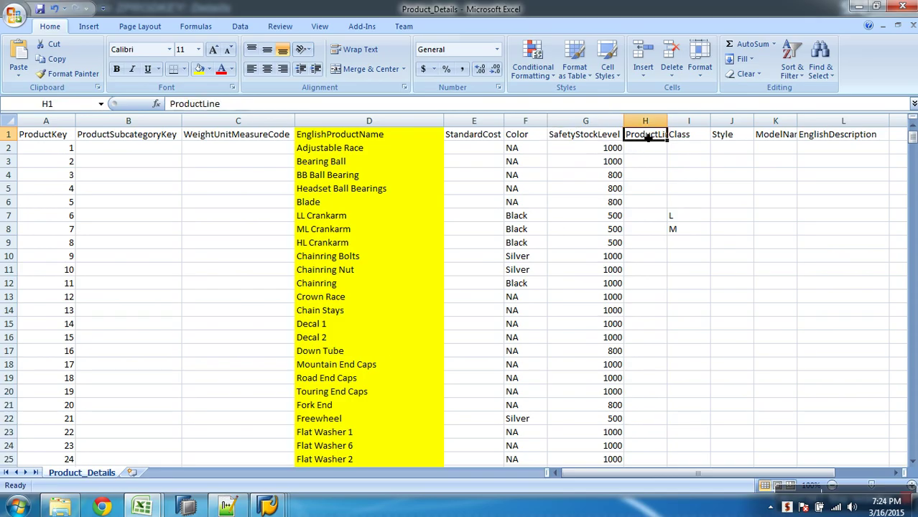
{"action": "left_click", "coordinate": [641, 134]}
{"action": "key", "text": "alt+Tab"}
{"action": "left_click", "coordinate": [509, 292]}
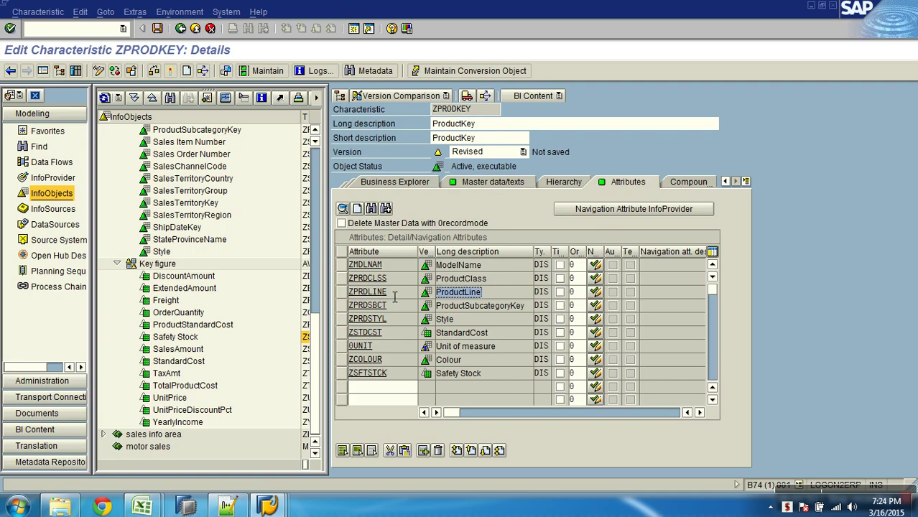
{"action": "key", "text": "alt+Tab"}
{"action": "left_click", "coordinate": [694, 148]}
{"action": "key", "text": "alt+Tab"}
{"action": "left_click", "coordinate": [503, 280]}
Match the Style and ModelName headers of Product_Details with the ZPRDSTYL and ZMDLNAM attributes of ZPRODKEY
{"action": "key", "text": "alt+Tab"}
{"action": "left_click", "coordinate": [733, 136]}
{"action": "key", "text": "alt+Tab"}
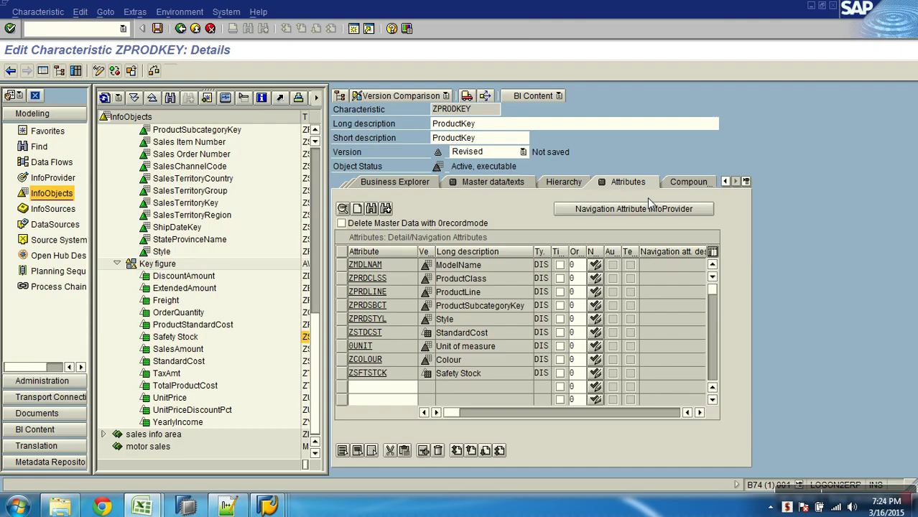
{"action": "left_click", "coordinate": [446, 319]}
{"action": "key", "text": "alt+Tab"}
{"action": "left_click", "coordinate": [794, 136]}
{"action": "key", "text": "alt+Tab"}
{"action": "left_click", "coordinate": [493, 264]}
Check the EnglishDescription header against the ZPRODKEY attributes and highlight that whole column in yellow
{"action": "key", "text": "alt+Tab"}
{"action": "left_click", "coordinate": [828, 135]}
{"action": "key", "text": "alt+Tab"}
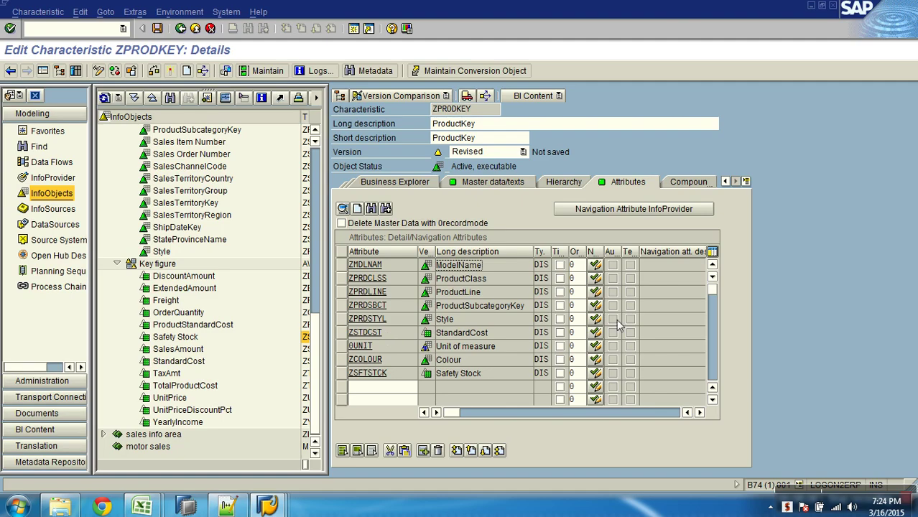
{"action": "key", "text": "alt+Tab"}
{"action": "left_click", "coordinate": [833, 121]}
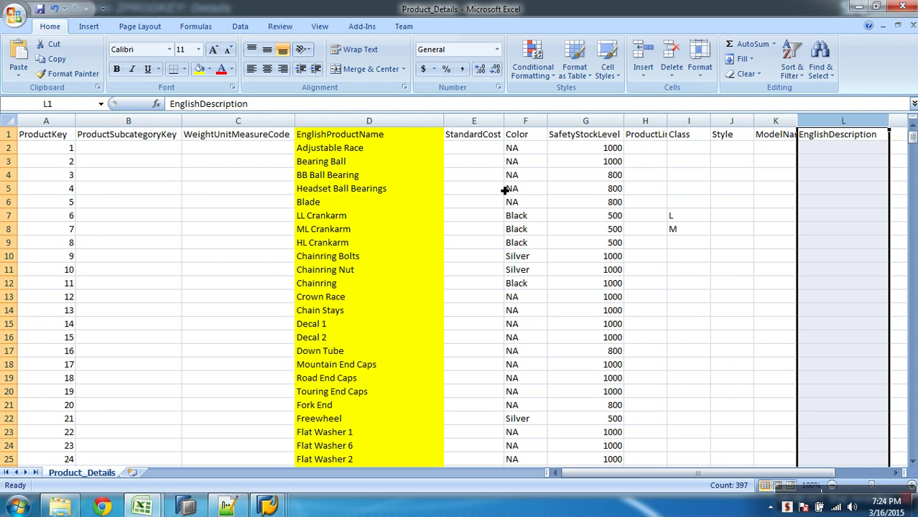
{"action": "left_click", "coordinate": [199, 69]}
Return to SAP, activate characteristic ZPRODKEY with its extended attribute list and leave its maintenance view
{"action": "key", "text": "alt+Tab"}
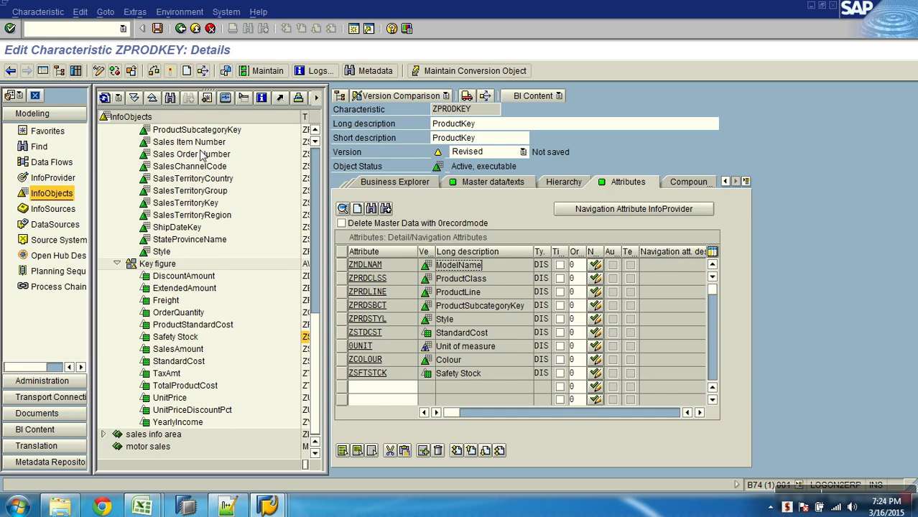
{"action": "left_click", "coordinate": [173, 70]}
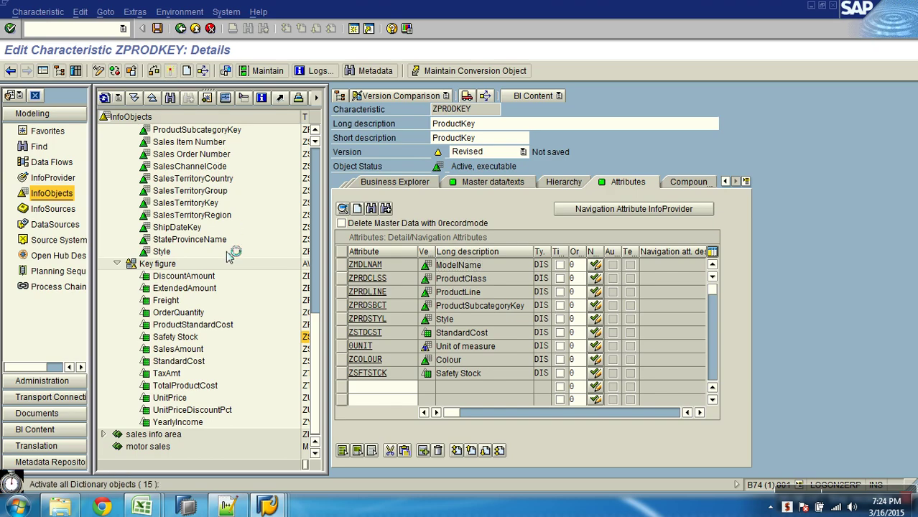
{"action": "left_click", "coordinate": [194, 28]}
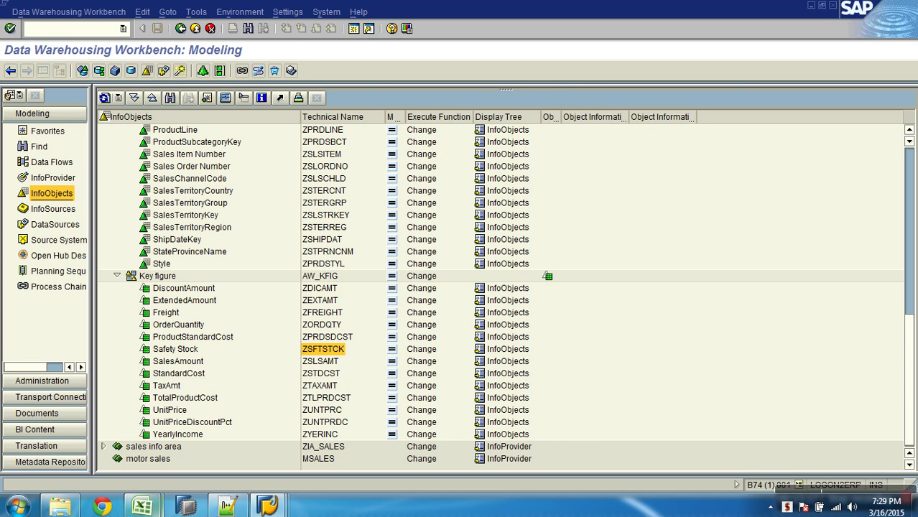
Find the ProductKey characteristic among the InfoObjects and pick up its technical name ZPRODKEY
{"action": "left_click", "coordinate": [72, 226]}
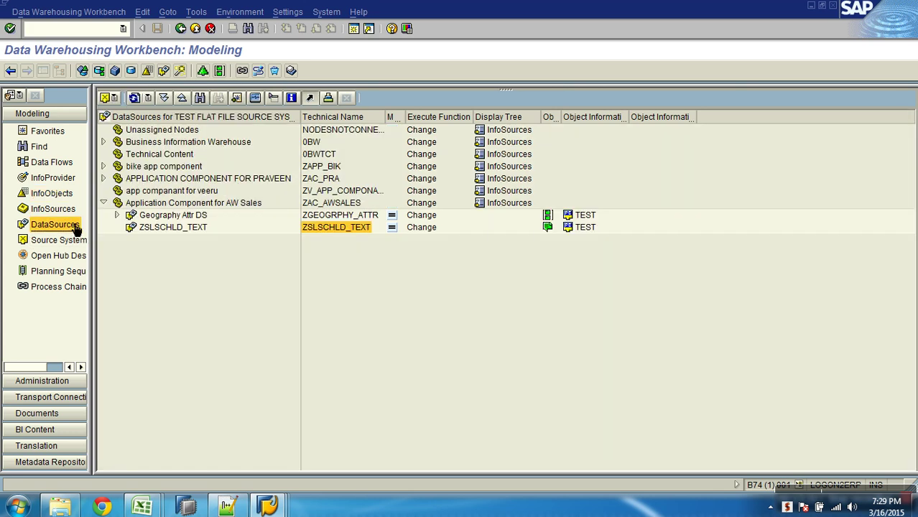
{"action": "right_click", "coordinate": [169, 205]}
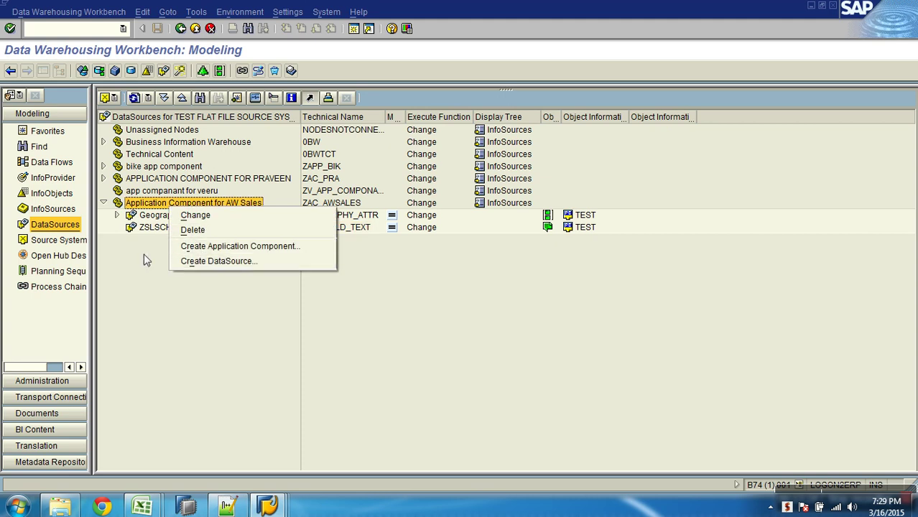
{"action": "left_click", "coordinate": [60, 194]}
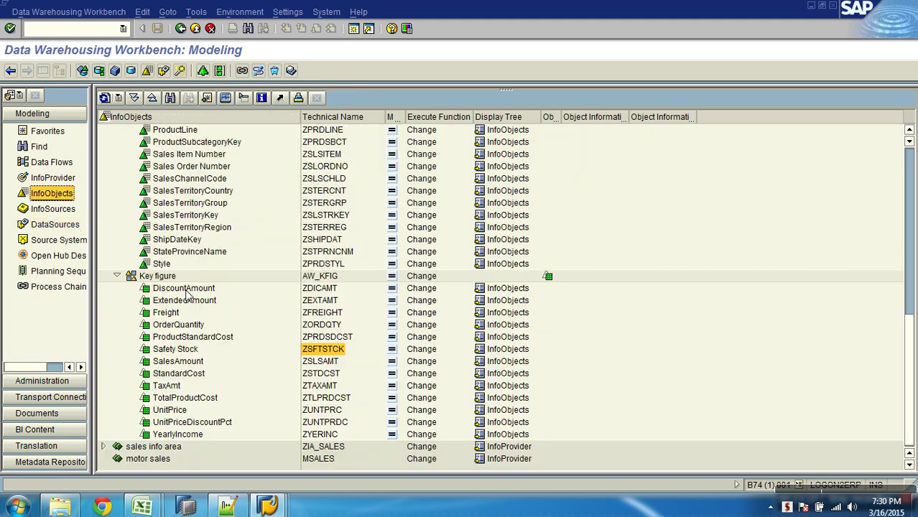
{"action": "left_click", "coordinate": [211, 222]}
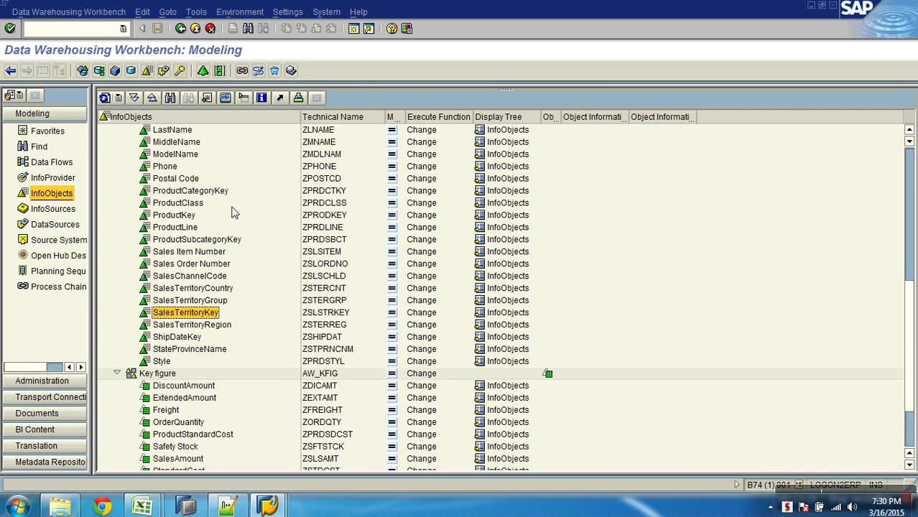
{"action": "left_click", "coordinate": [320, 219]}
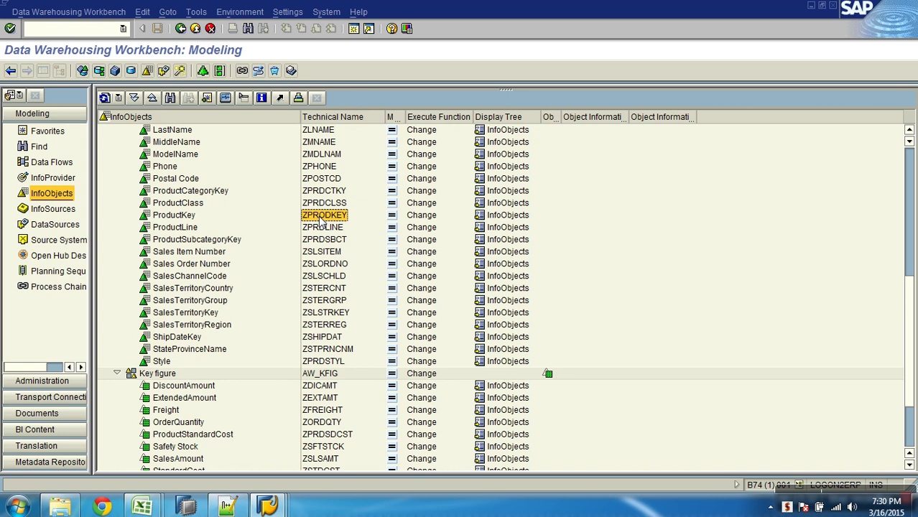
Insert characteristic ZPRODKEY as an InfoProvider under Master Data Objects and expand it to its Attributes and Texts nodes
{"action": "left_click", "coordinate": [57, 178]}
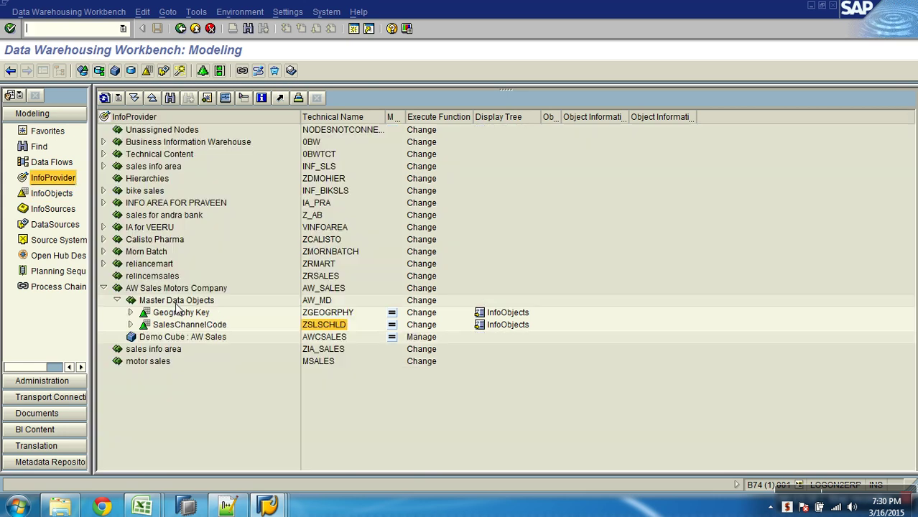
{"action": "right_click", "coordinate": [177, 304]}
{"action": "left_click", "coordinate": [226, 277]}
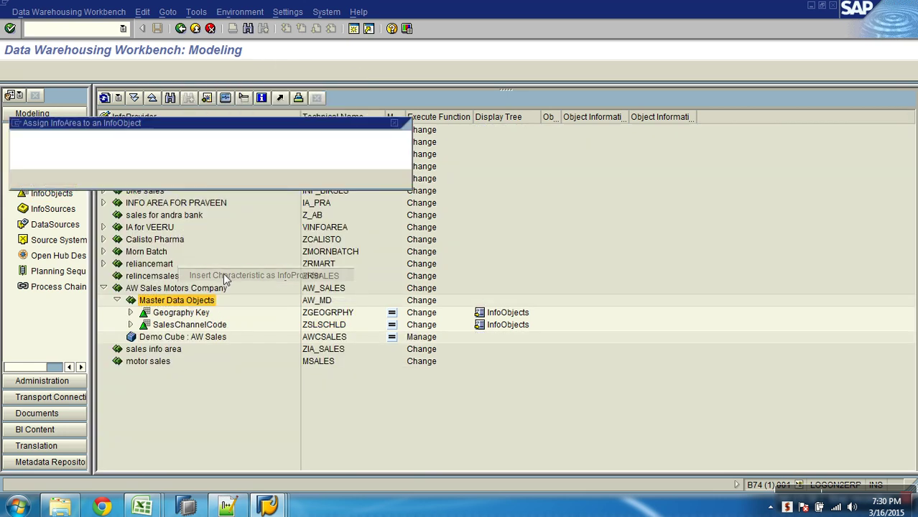
{"action": "left_click_drag", "start_coordinate": [158, 159], "coordinate": [59, 158]}
{"action": "type", "text": "ZPRODKEY"}
{"action": "left_click", "coordinate": [22, 178]}
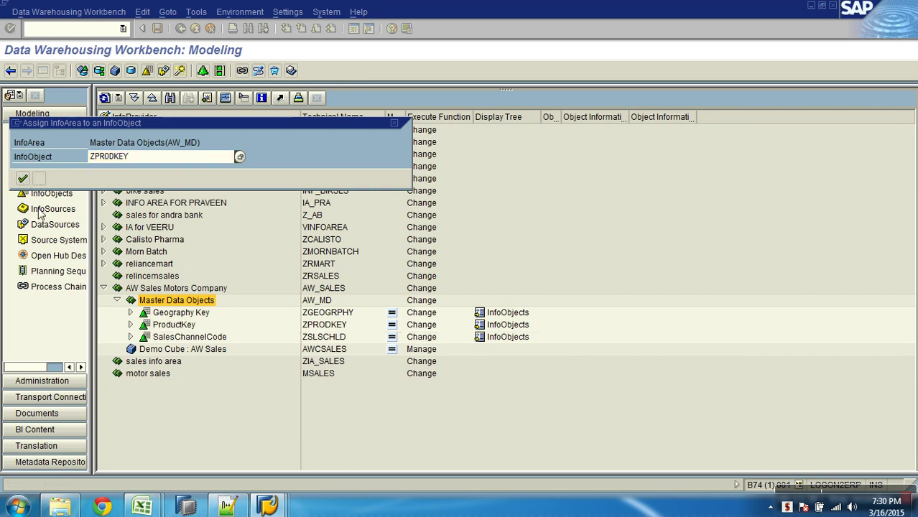
{"action": "left_click", "coordinate": [130, 325]}
{"action": "left_click", "coordinate": [190, 341]}
{"action": "left_click", "coordinate": [190, 349]}
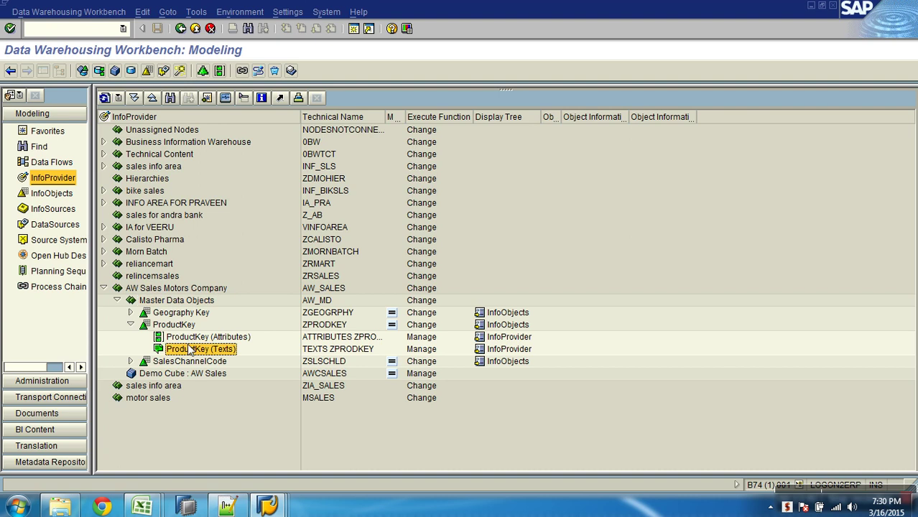
Create DataSource ZPRODUCT with data type Transaction Data under Application Component for AW Sales
{"action": "left_click", "coordinate": [54, 227]}
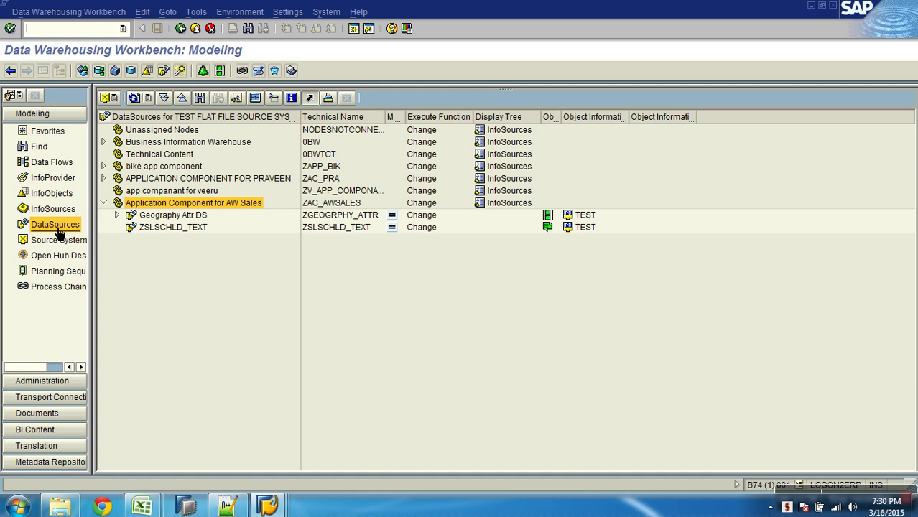
{"action": "right_click", "coordinate": [153, 205]}
{"action": "left_click", "coordinate": [191, 255]}
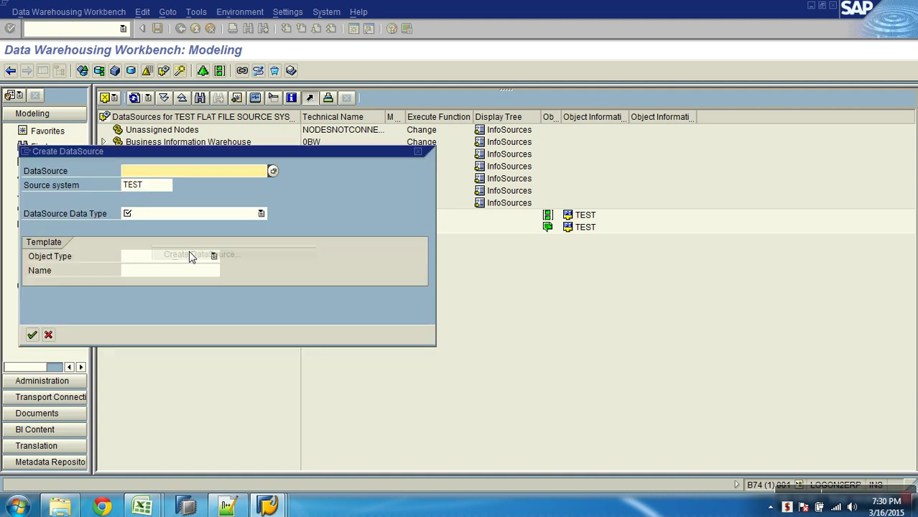
{"action": "type", "text": "zproduct"}
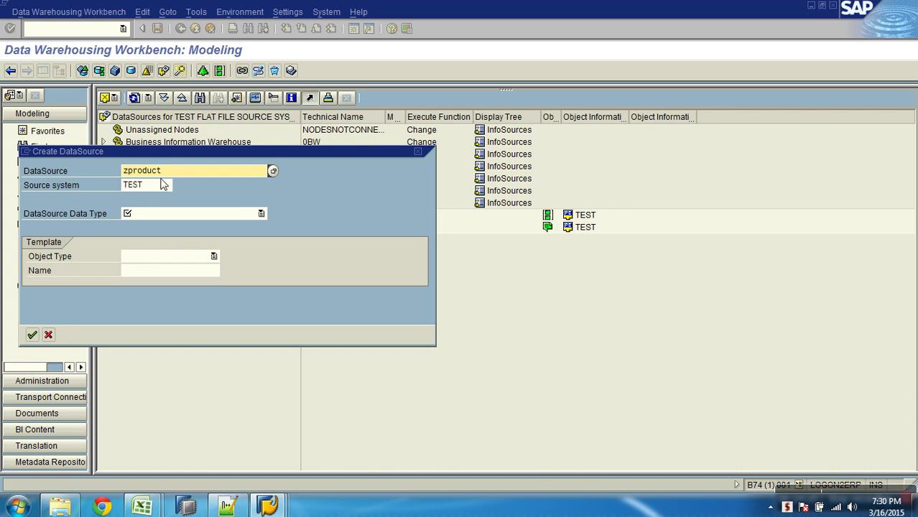
{"action": "left_click", "coordinate": [177, 213]}
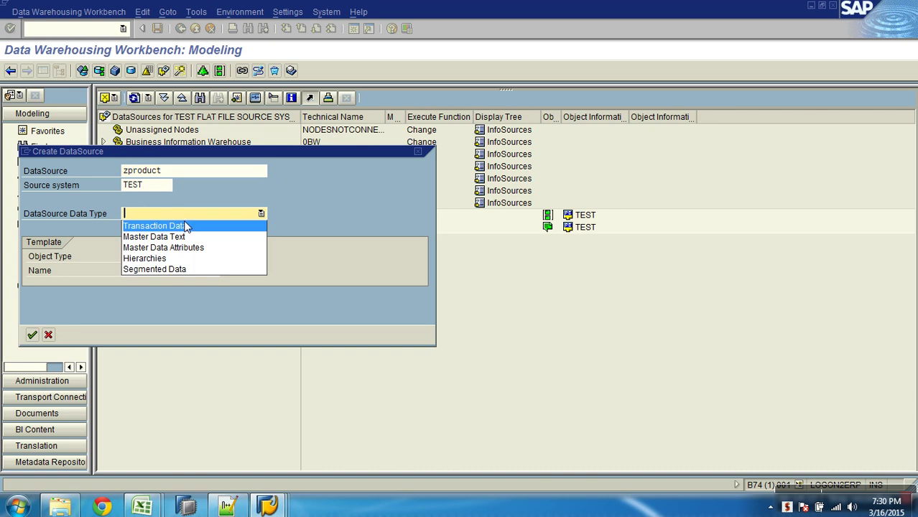
{"action": "left_click", "coordinate": [184, 224]}
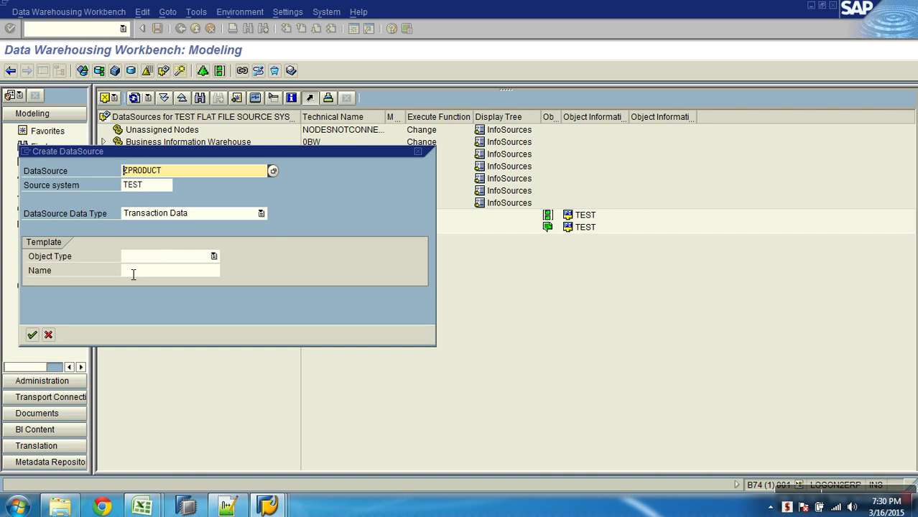
{"action": "left_click", "coordinate": [32, 335]}
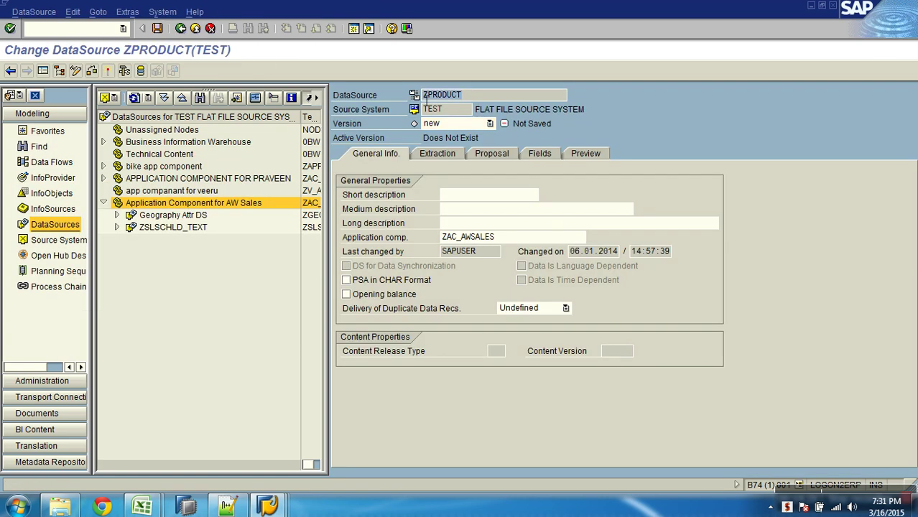
Enter ZPRODUCT as the short, medium and long description of the new DataSource
{"action": "left_click", "coordinate": [482, 192]}
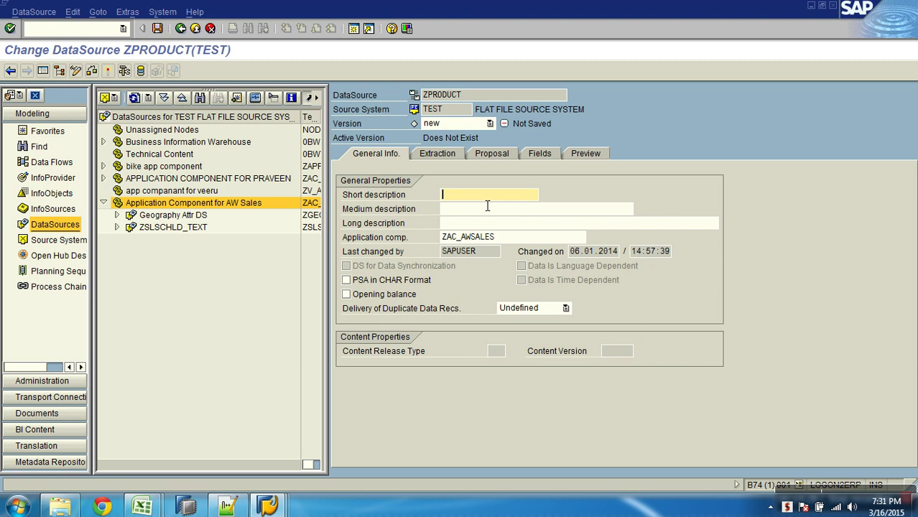
{"action": "type", "text": "ZPRODUCT"}
{"action": "left_click", "coordinate": [486, 207]}
{"action": "type", "text": "ZPRODUCT"}
{"action": "left_click", "coordinate": [486, 224]}
{"action": "type", "text": "ZPRODUCT"}
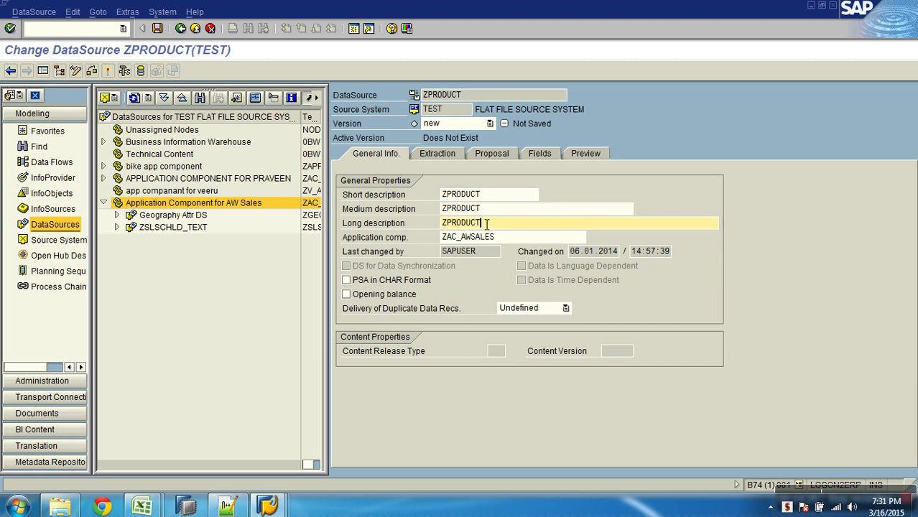
Choose Product_Details.csv from the AW_sales folder as the extraction file of the DataSource
{"action": "left_click", "coordinate": [449, 153]}
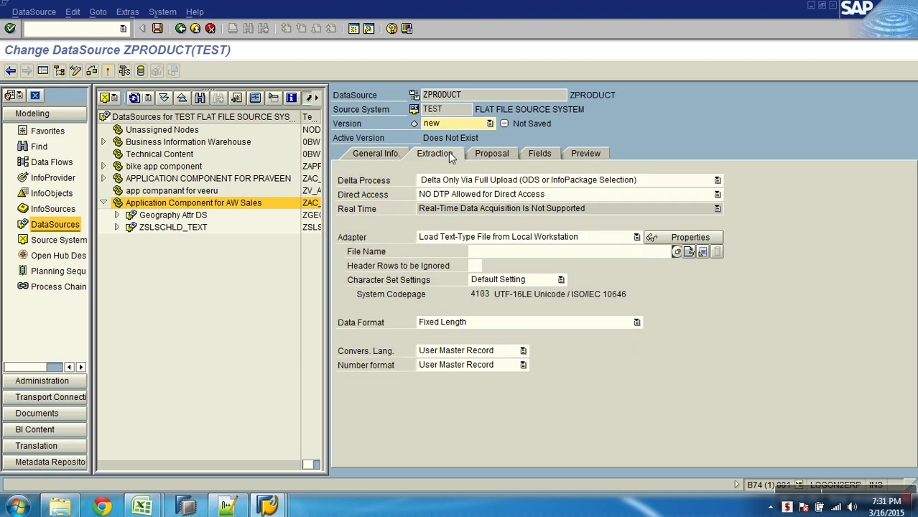
{"action": "left_click", "coordinate": [675, 252]}
{"action": "left_click", "coordinate": [677, 252]}
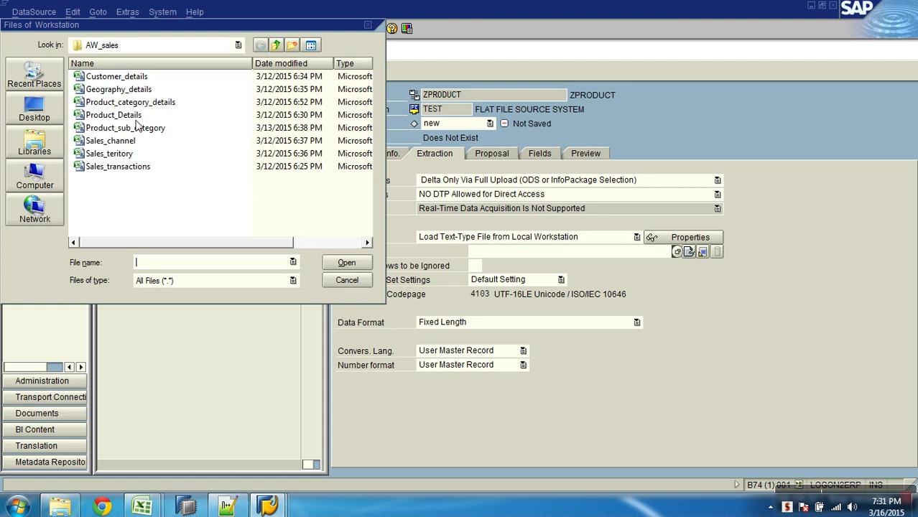
{"action": "double_click", "coordinate": [130, 109]}
Set 1 header row to be ignored and the data format to Separated with Separator (CSV) with a comma as data separator
{"action": "left_click", "coordinate": [476, 268]}
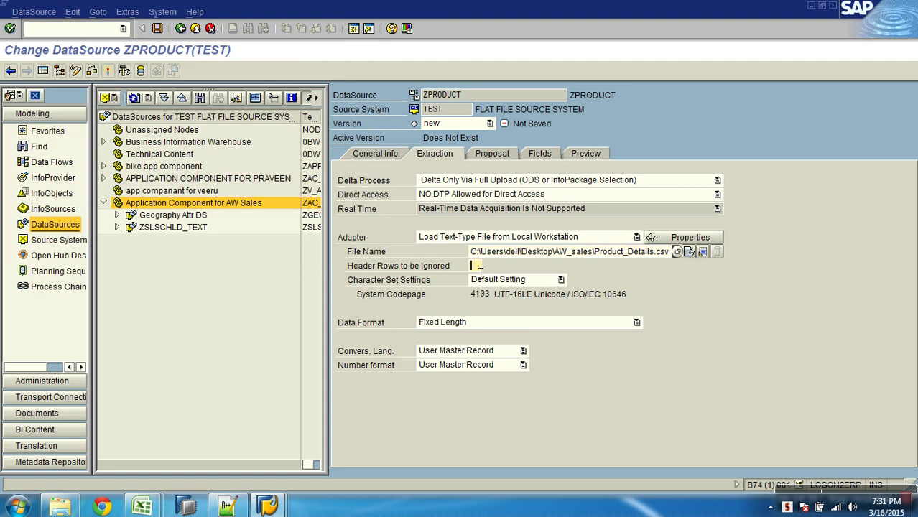
{"action": "type", "text": "1"}
{"action": "left_click", "coordinate": [544, 324]}
{"action": "left_click", "coordinate": [534, 344]}
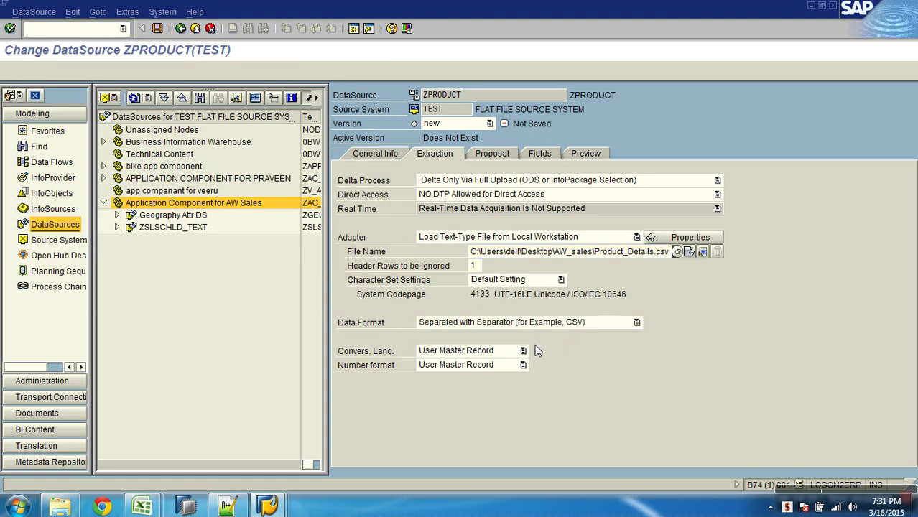
{"action": "left_click", "coordinate": [480, 337]}
{"action": "type", "text": ","}
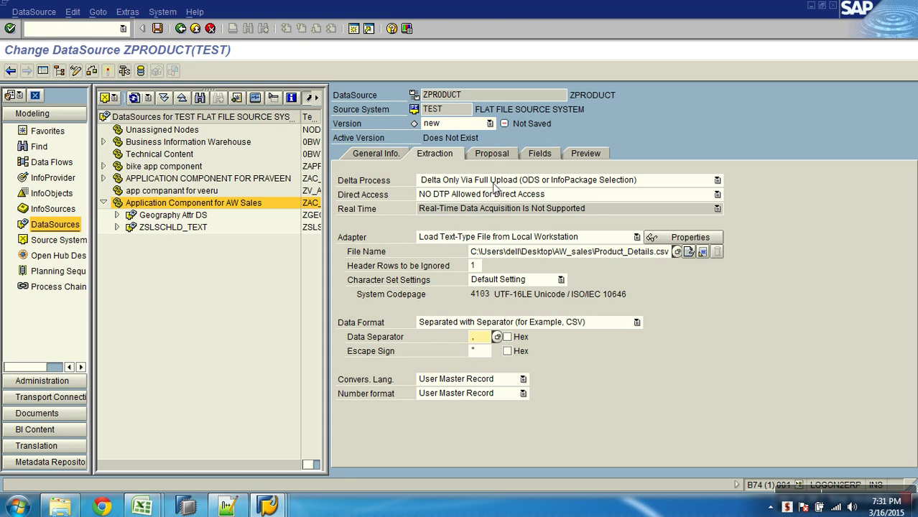
Try to load example data from Product_Details.csv for the field proposal
{"action": "left_click", "coordinate": [491, 154]}
{"action": "left_click", "coordinate": [553, 195]}
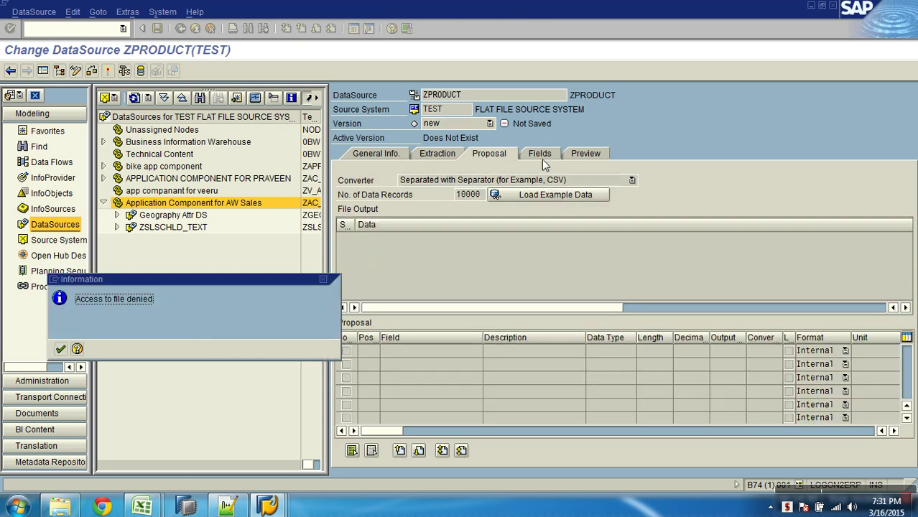
{"action": "left_click", "coordinate": [61, 349]}
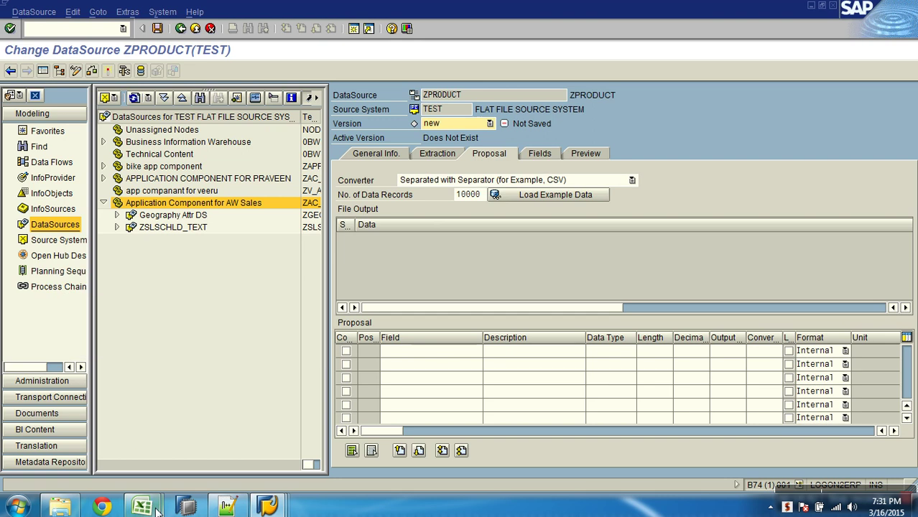
Switch to Excel and close the Product_Details workbook
{"action": "left_click", "coordinate": [290, 459]}
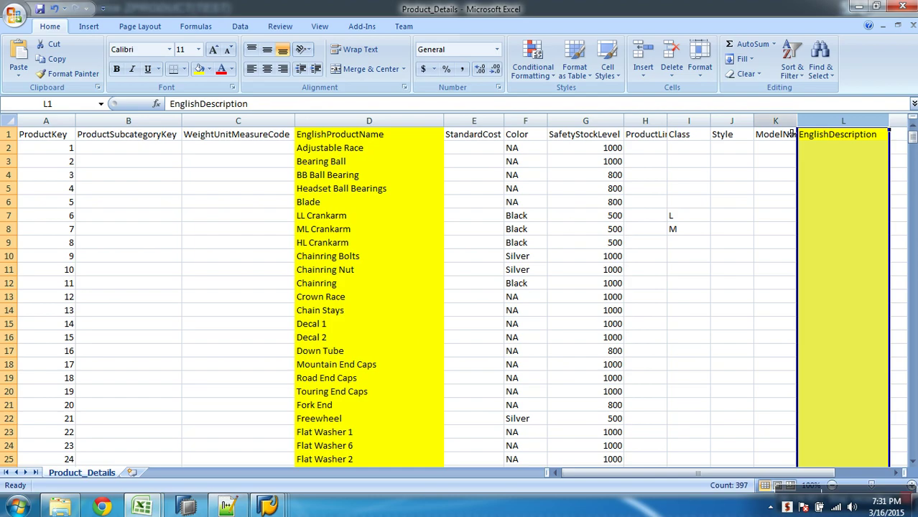
{"action": "left_click", "coordinate": [911, 25]}
{"action": "left_click", "coordinate": [460, 286]}
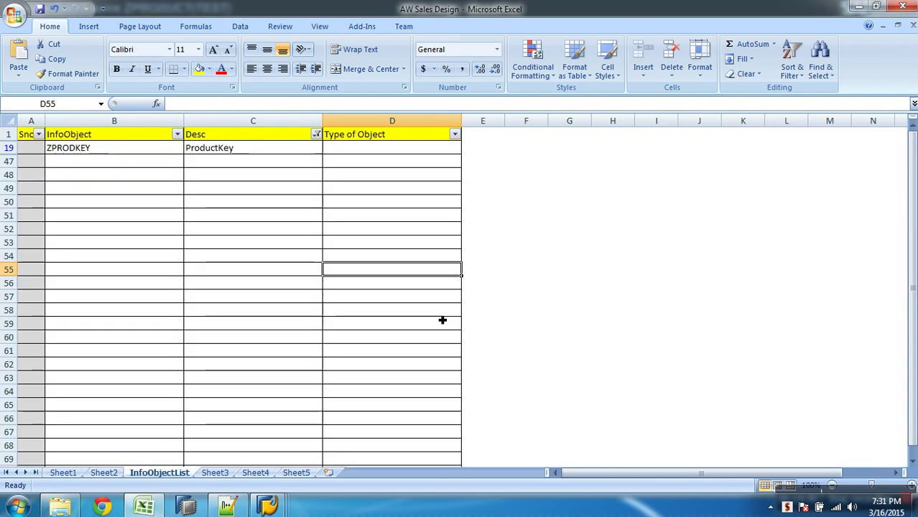
Return to SAP, load the example data for ZPRODUCT and adopt the proposed fields into its field list
{"action": "mouse_move", "coordinate": [267, 507]}
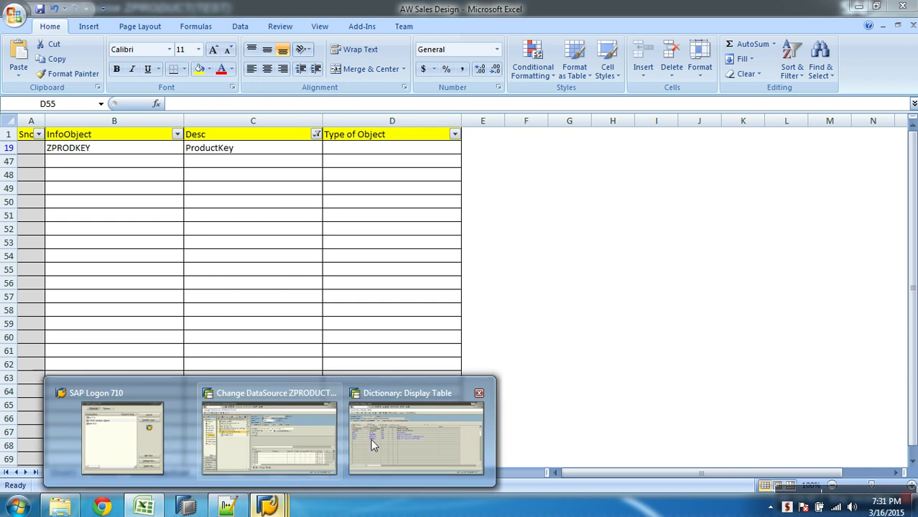
{"action": "left_click", "coordinate": [309, 448]}
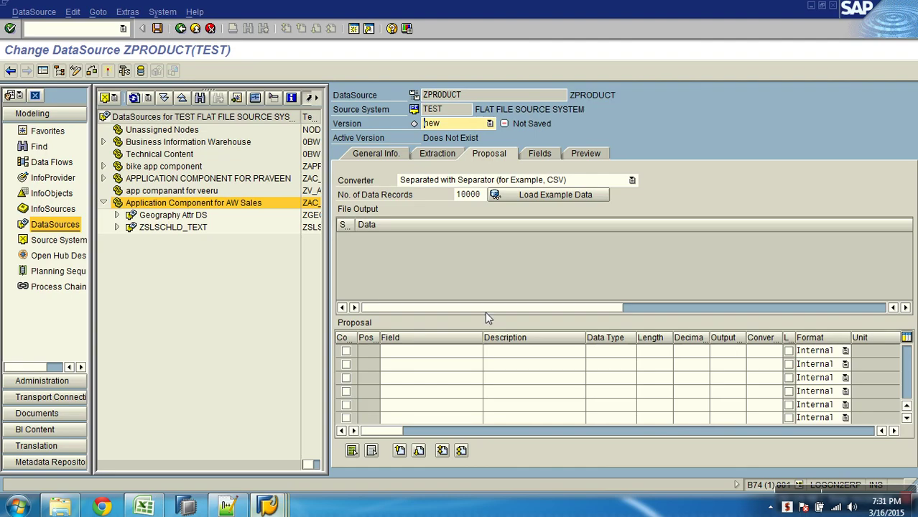
{"action": "left_click", "coordinate": [566, 198]}
{"action": "left_click", "coordinate": [540, 154]}
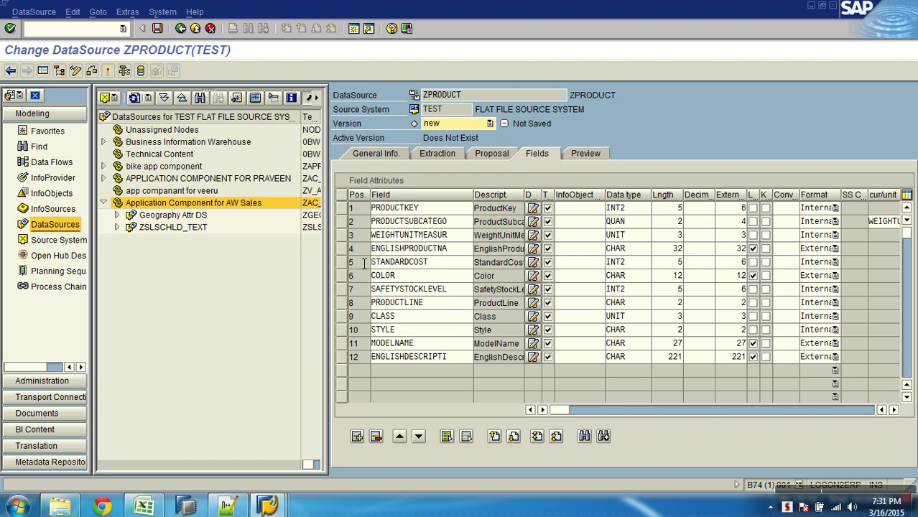
Mark the ENGLISHPRODUCTNA and ENGLISHDESCRIPTI rows in the field list, then activate DataSource ZPRODUCT
{"action": "left_click", "coordinate": [342, 251]}
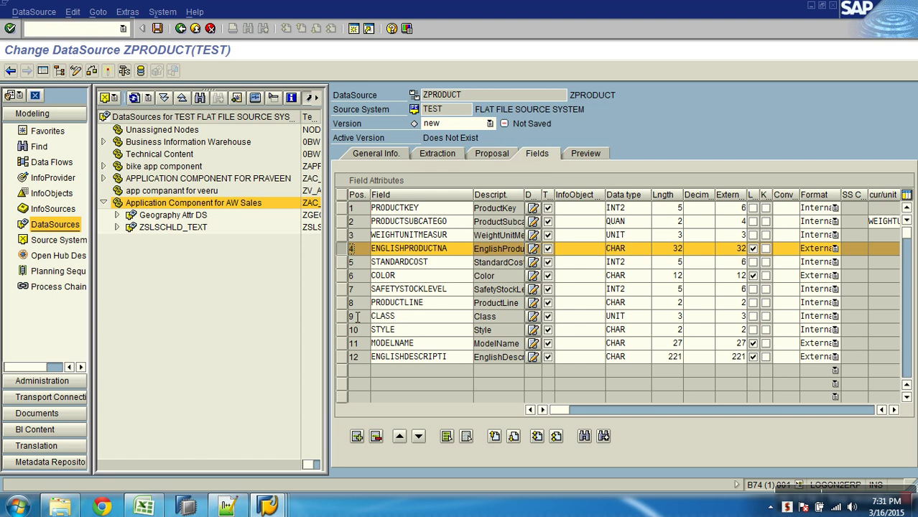
{"action": "left_click", "coordinate": [342, 359]}
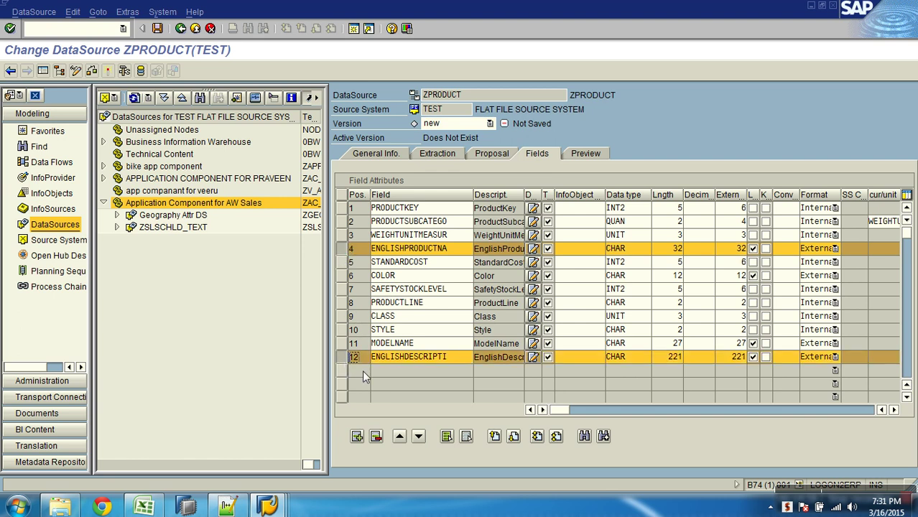
{"action": "left_click", "coordinate": [108, 70]}
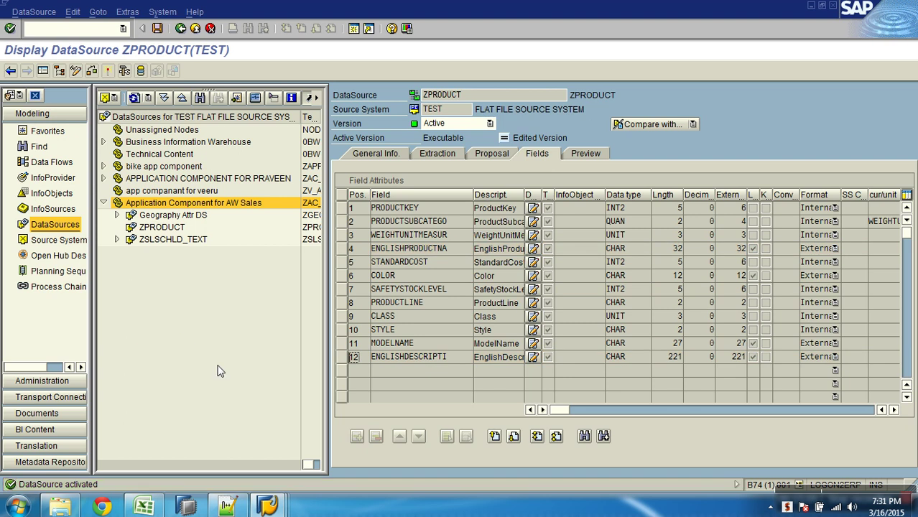
Preview the product records of ZPRODUCT through its rows and further columns, then leave the DataSource for the overview tree
{"action": "left_click", "coordinate": [582, 156]}
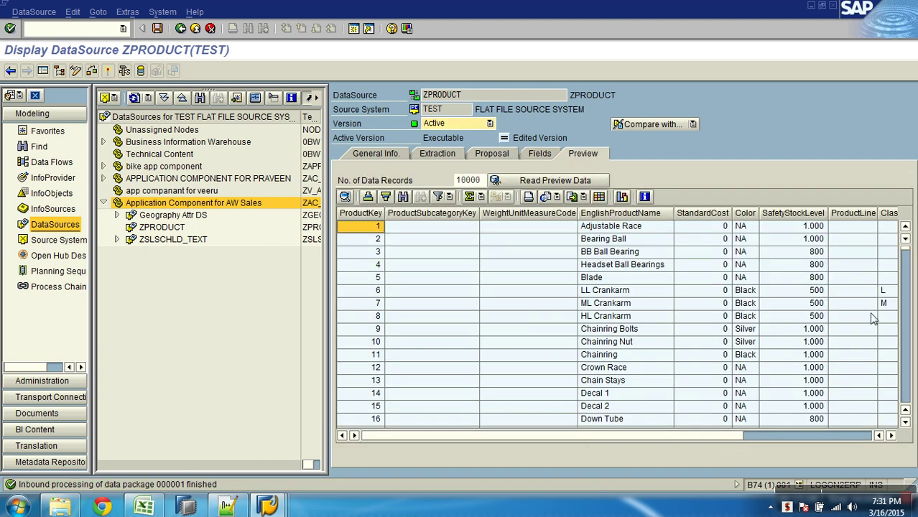
{"action": "left_click", "coordinate": [905, 240]}
{"action": "left_click_drag", "start_coordinate": [905, 252], "coordinate": [905, 262]}
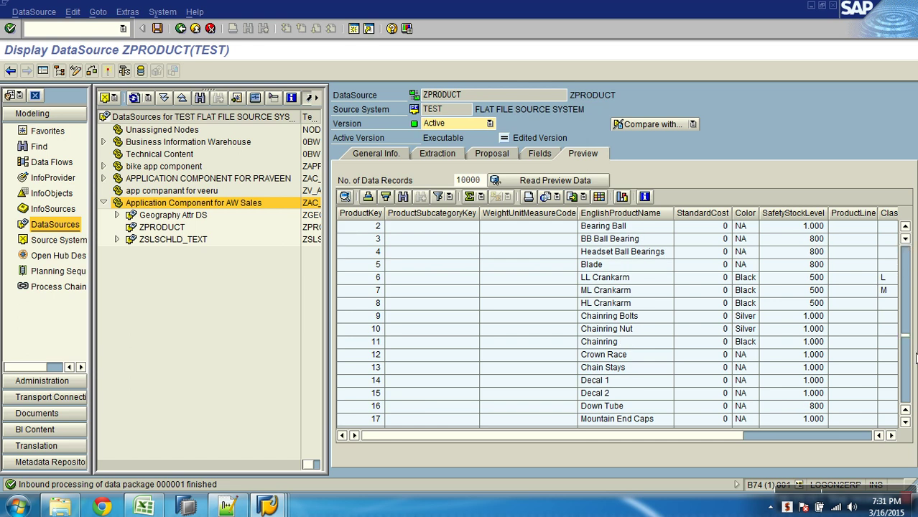
{"action": "left_click", "coordinate": [845, 434]}
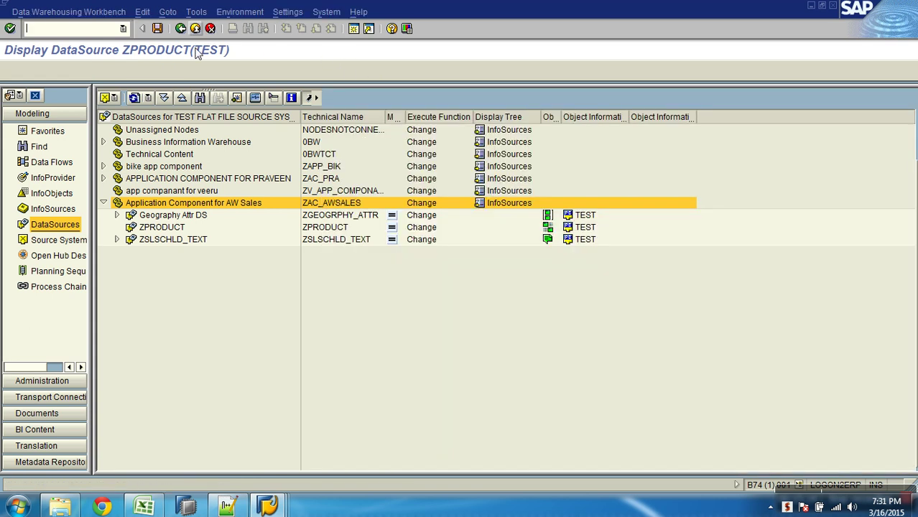
Create a transformation for ProductKey (Attributes) in the InfoProvider tree, with DataSource ZPRODUCT from source system TEST as its source
{"action": "left_click", "coordinate": [195, 28]}
{"action": "left_click", "coordinate": [326, 227]}
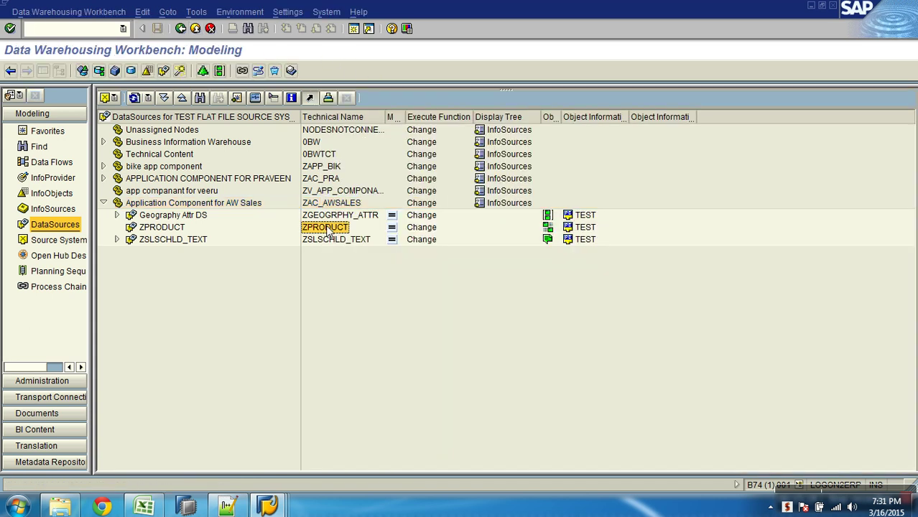
{"action": "left_click", "coordinate": [57, 178]}
{"action": "left_click", "coordinate": [208, 338]}
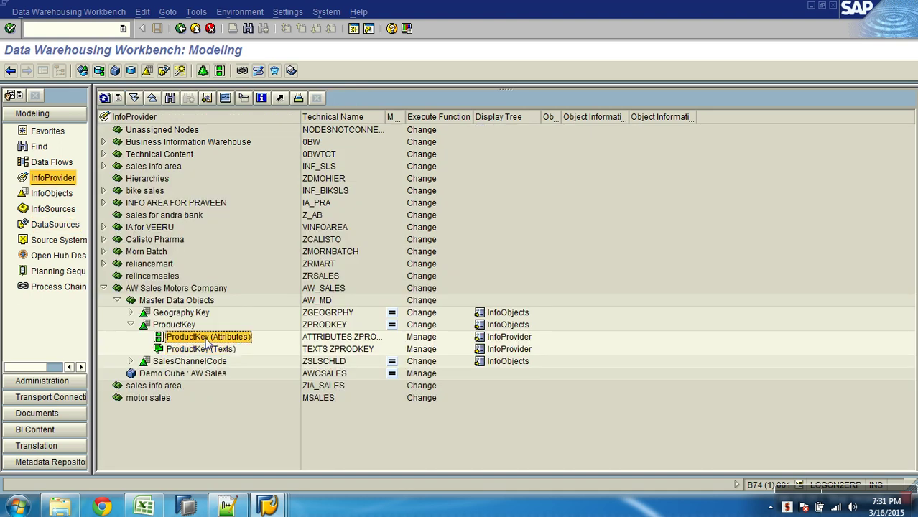
{"action": "right_click", "coordinate": [207, 340]}
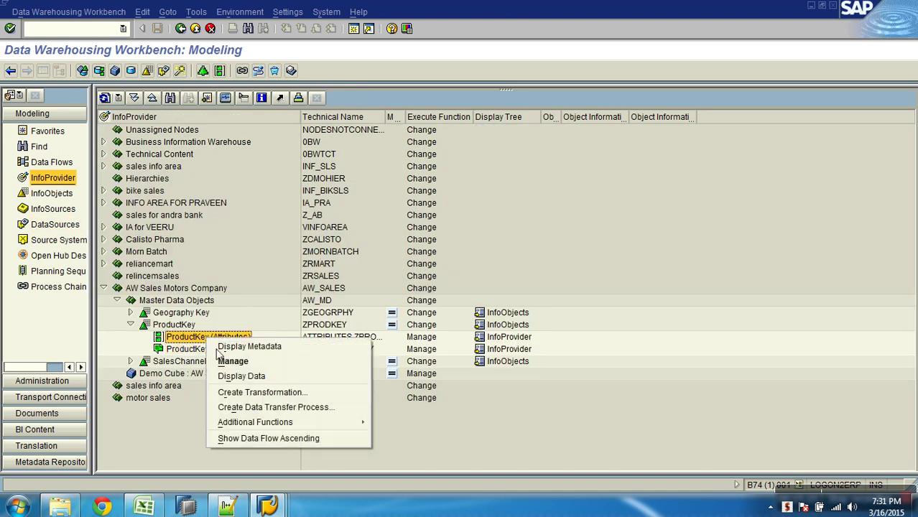
{"action": "left_click", "coordinate": [269, 396]}
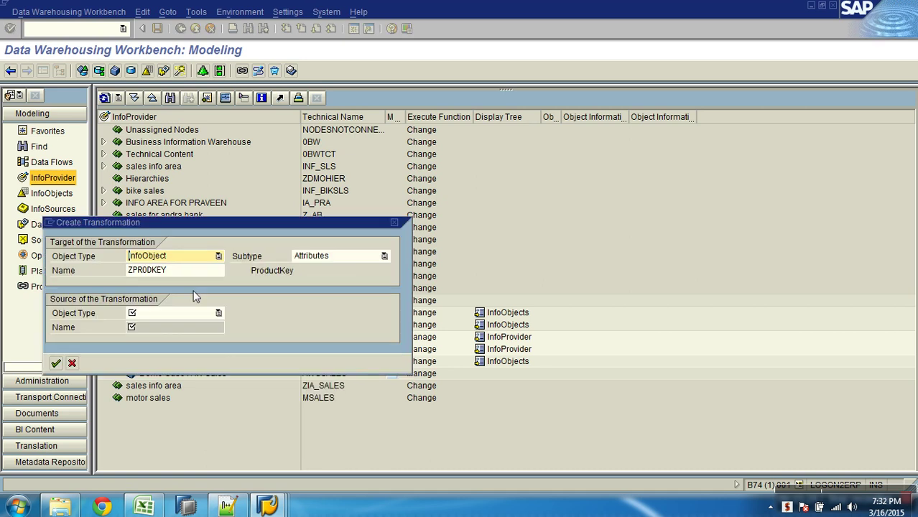
{"action": "left_click", "coordinate": [205, 313]}
{"action": "left_click", "coordinate": [177, 325]}
{"action": "type", "text": "ZPRODUCT"}
{"action": "left_click", "coordinate": [177, 343]}
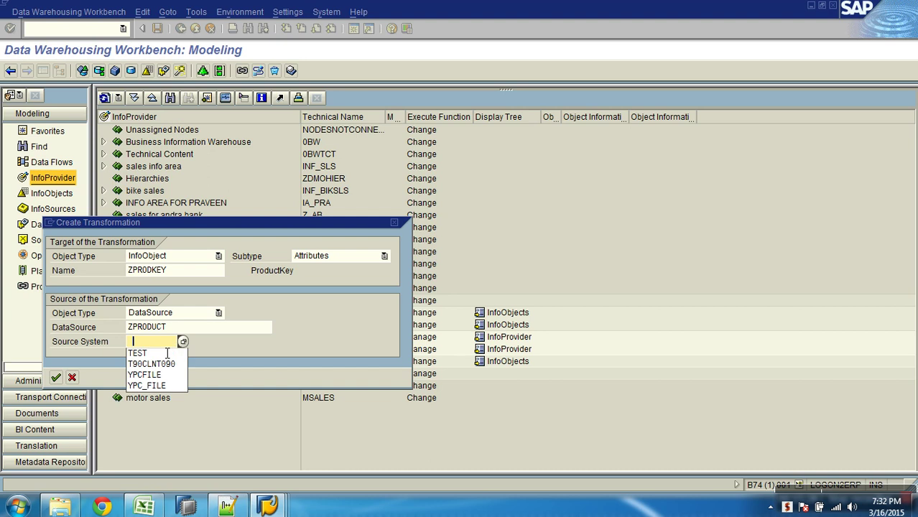
{"action": "left_click", "coordinate": [163, 353]}
{"action": "left_click", "coordinate": [59, 377]}
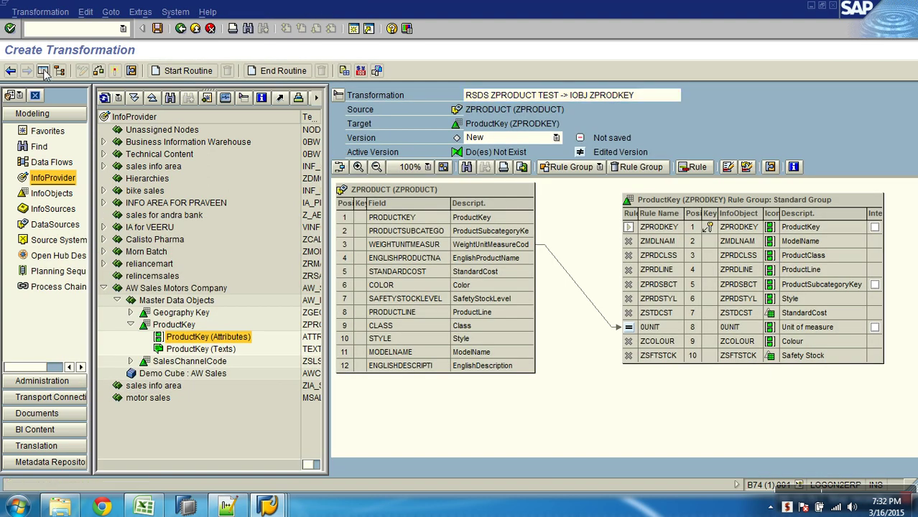
Map PRODUCTKEY to ZPRODKEY, MODELNAME to ZMDLNAM, CLASS to ZPRDCLSS and PRODUCTLINE to ZPRDLINE in the attributes transformation
{"action": "left_click", "coordinate": [42, 70]}
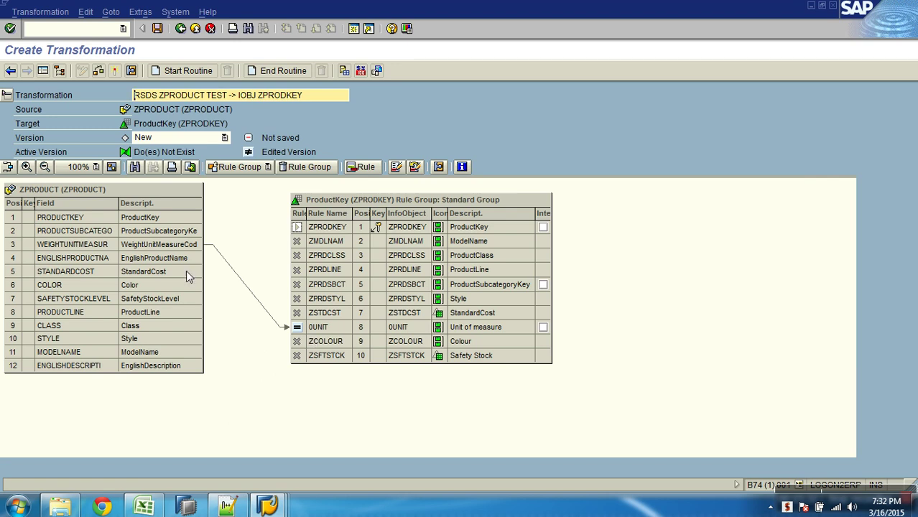
{"action": "left_click_drag", "start_coordinate": [186, 221], "coordinate": [331, 230]}
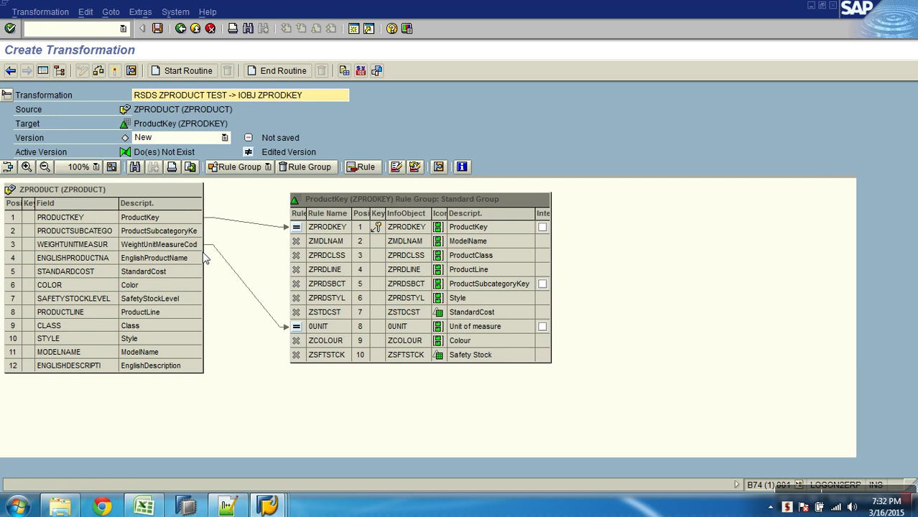
{"action": "left_click", "coordinate": [201, 353]}
{"action": "left_click_drag", "start_coordinate": [201, 352], "coordinate": [325, 242]}
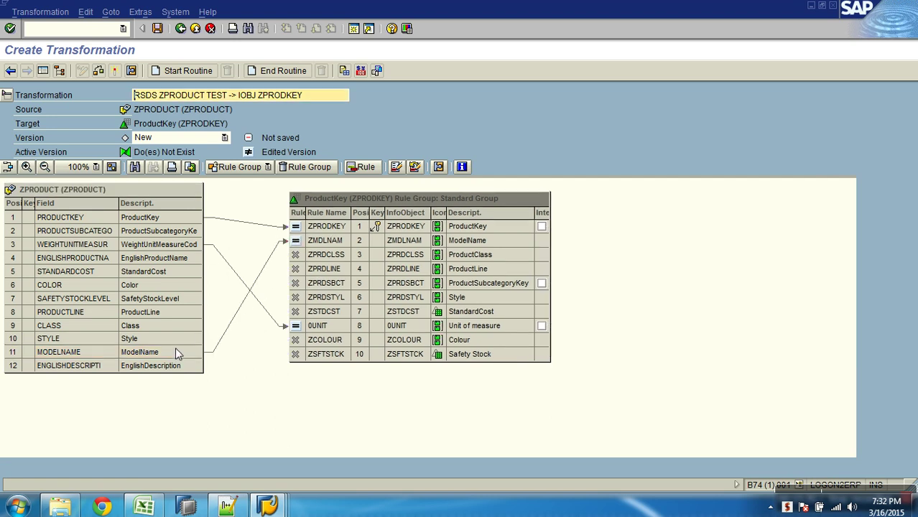
{"action": "left_click_drag", "start_coordinate": [182, 327], "coordinate": [311, 256]}
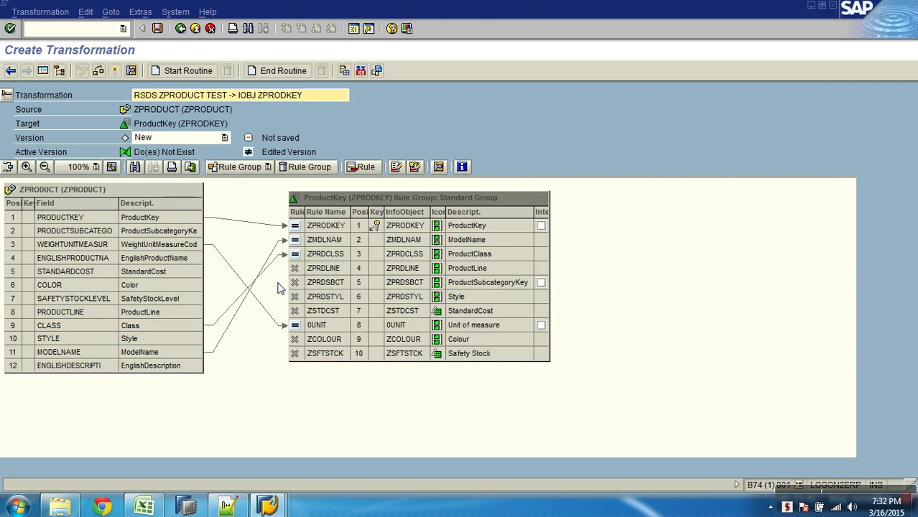
{"action": "left_click_drag", "start_coordinate": [186, 313], "coordinate": [310, 269]}
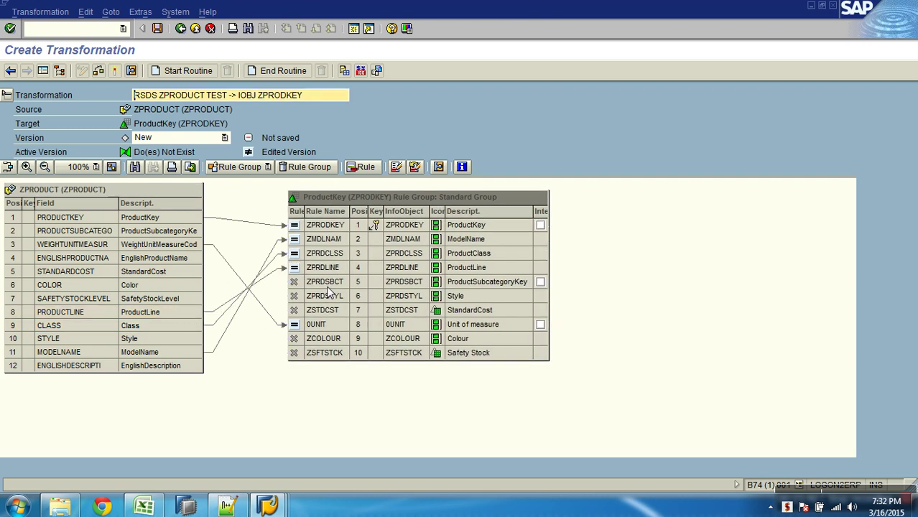
Map PRODUCTSUBCATEGO to ZPRDSBCT, STYLE to ZPRDSTYL, STANDARDCOST to ZSTDCST, COLOR to ZCOLOUR and SAFETYSTOCKLEVEL to ZSFTSTCK
{"action": "left_click", "coordinate": [192, 232]}
{"action": "left_click_drag", "start_coordinate": [192, 232], "coordinate": [301, 281]}
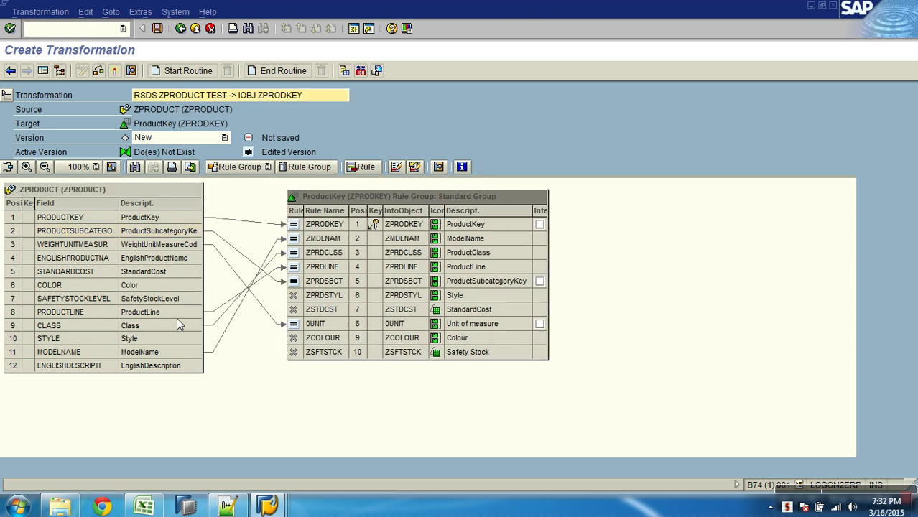
{"action": "left_click_drag", "start_coordinate": [179, 340], "coordinate": [309, 295]}
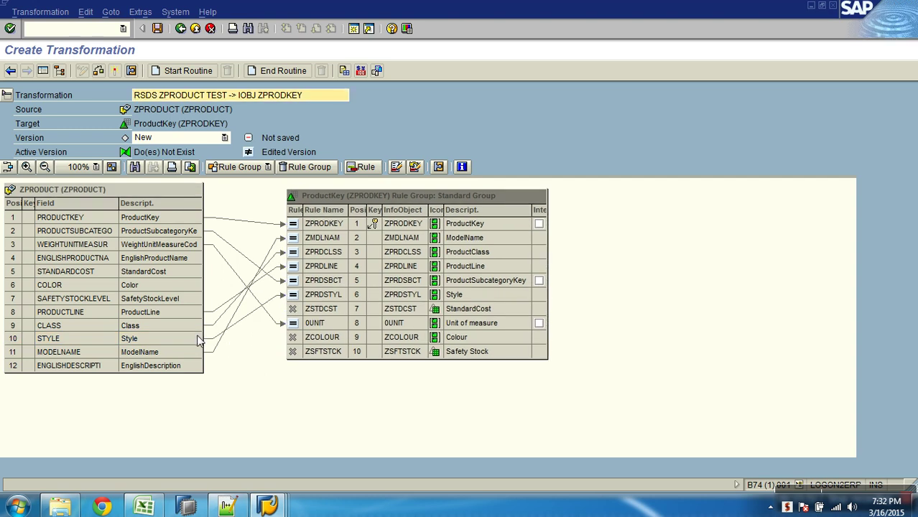
{"action": "left_click_drag", "start_coordinate": [191, 270], "coordinate": [316, 311]}
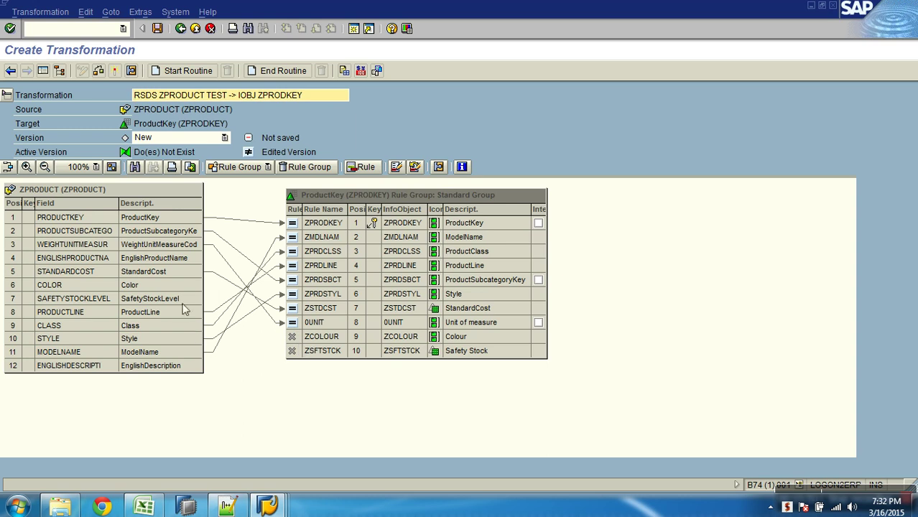
{"action": "left_click_drag", "start_coordinate": [183, 290], "coordinate": [320, 337]}
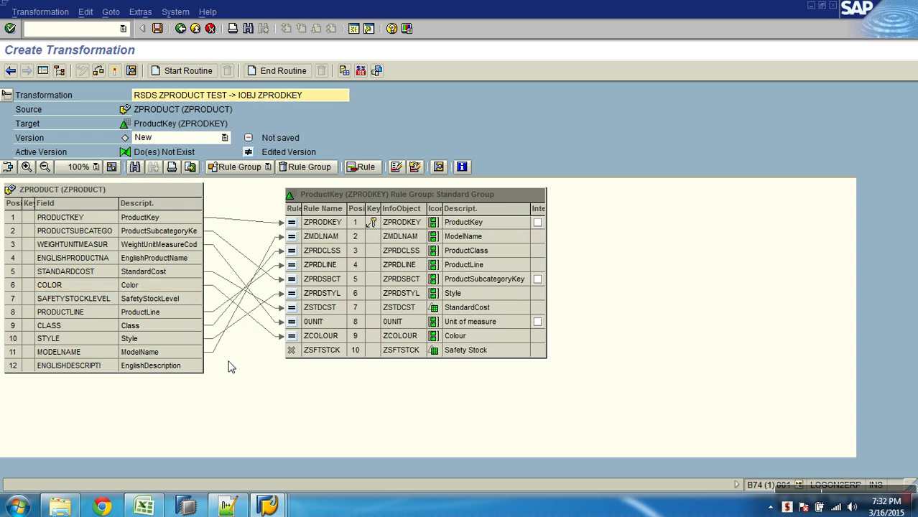
{"action": "left_click_drag", "start_coordinate": [181, 299], "coordinate": [314, 351]}
Activate the ProductKey attributes transformation and return to the InfoProvider tree
{"action": "left_click", "coordinate": [185, 258]}
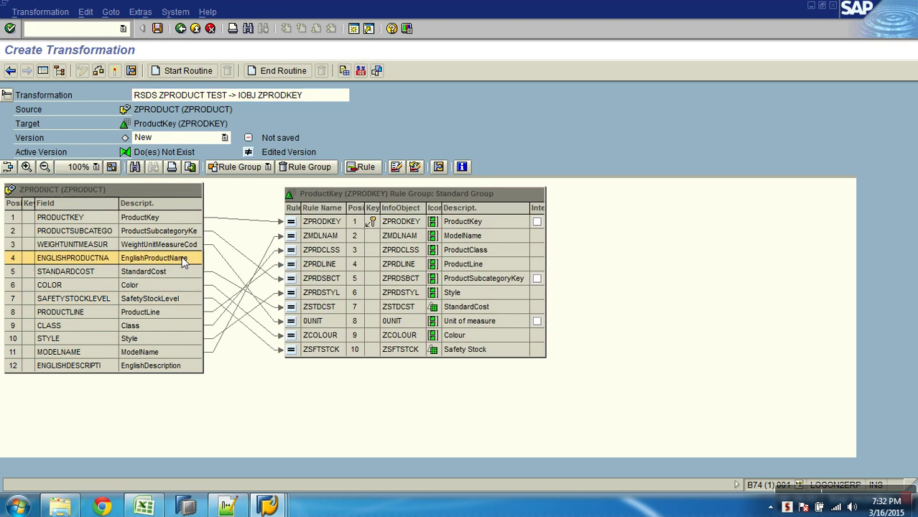
{"action": "left_click", "coordinate": [183, 368]}
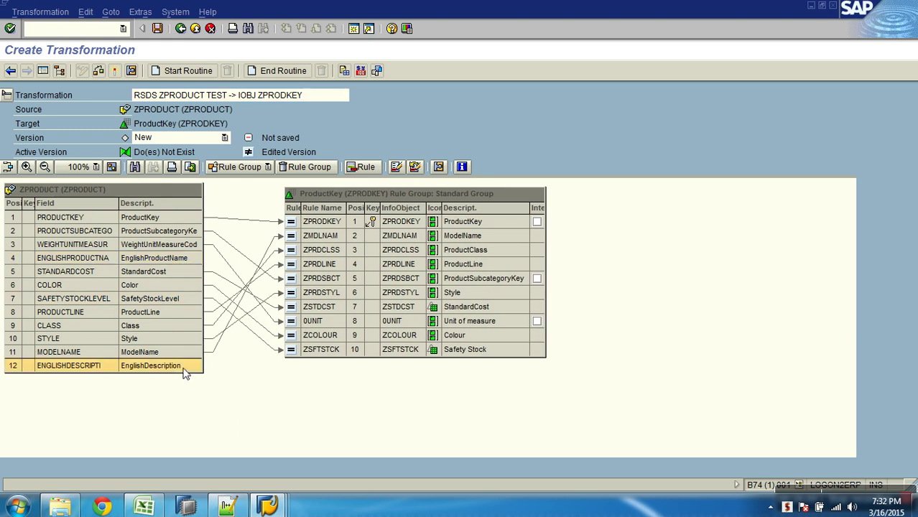
{"action": "left_click", "coordinate": [115, 71]}
{"action": "left_click", "coordinate": [32, 277]}
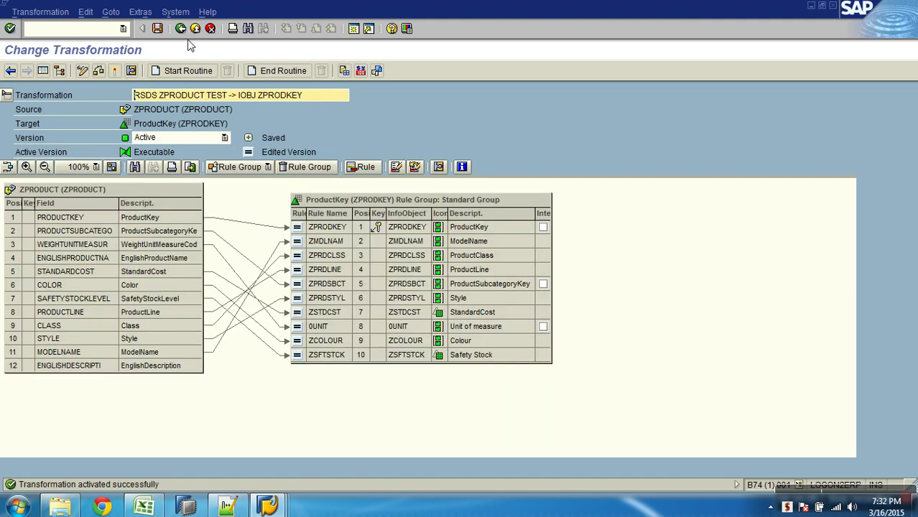
{"action": "left_click", "coordinate": [181, 29]}
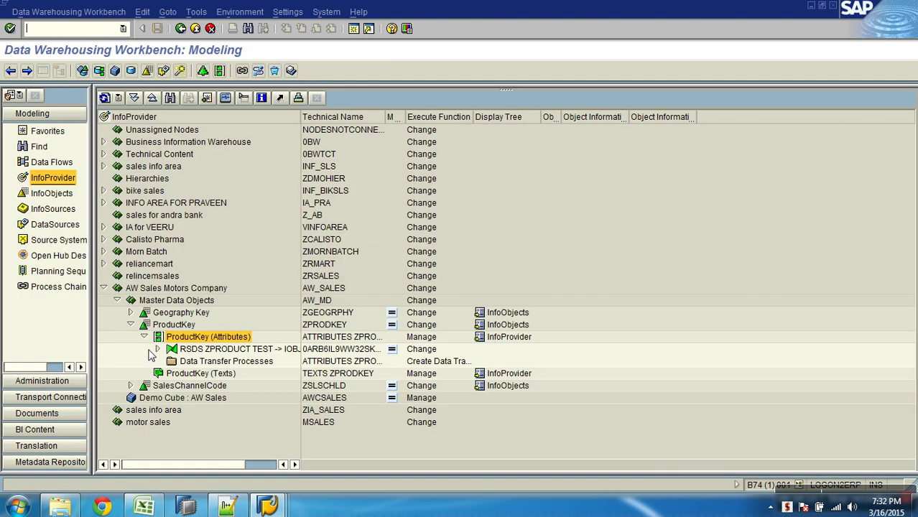
Create a transformation for ProductKey (Texts) with DataSource ZPRODUCT from source system TEST as its source
{"action": "left_click", "coordinate": [156, 350]}
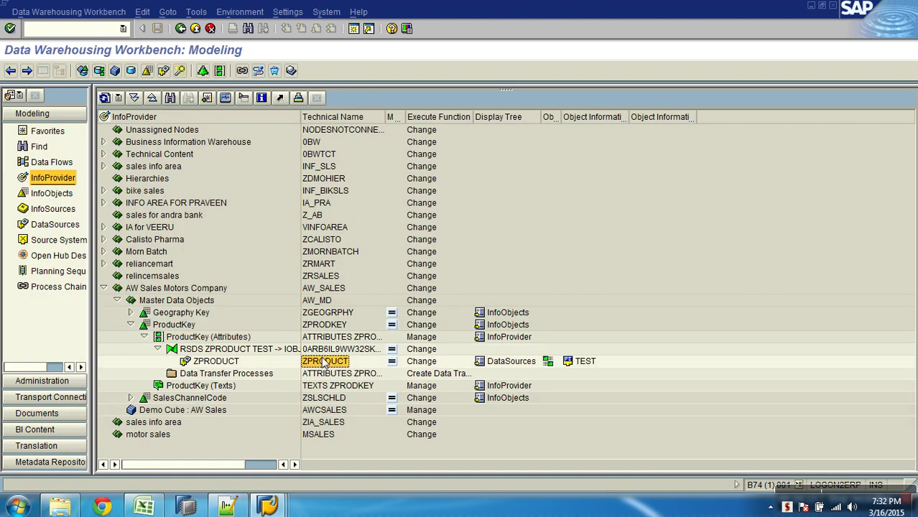
{"action": "left_click", "coordinate": [144, 337]}
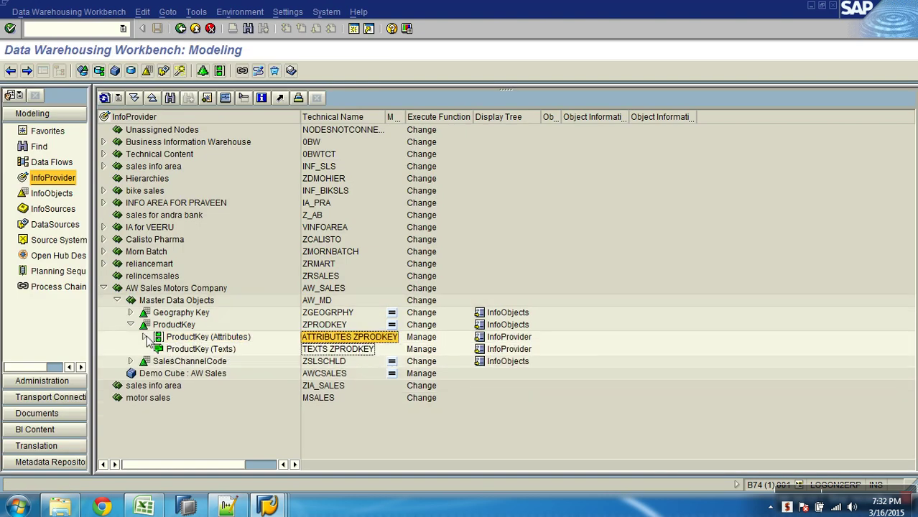
{"action": "right_click", "coordinate": [207, 350]}
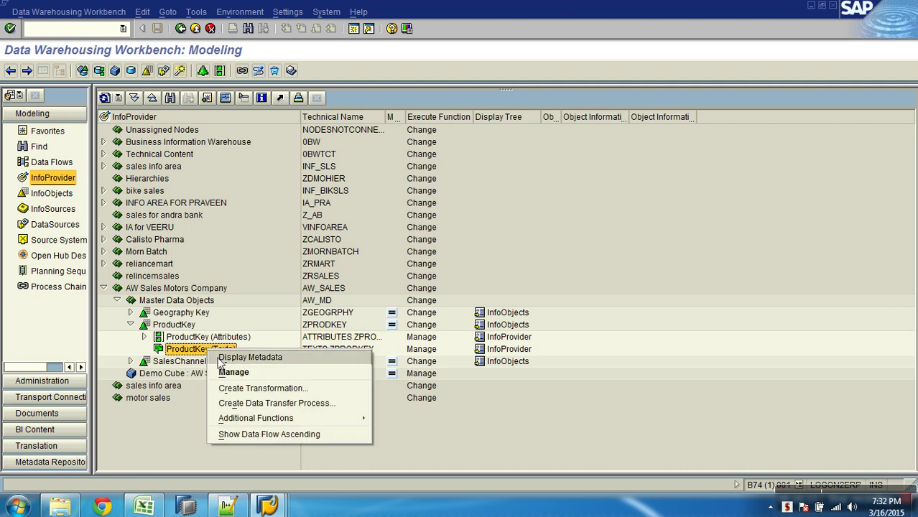
{"action": "left_click", "coordinate": [246, 388]}
{"action": "left_click", "coordinate": [169, 313]}
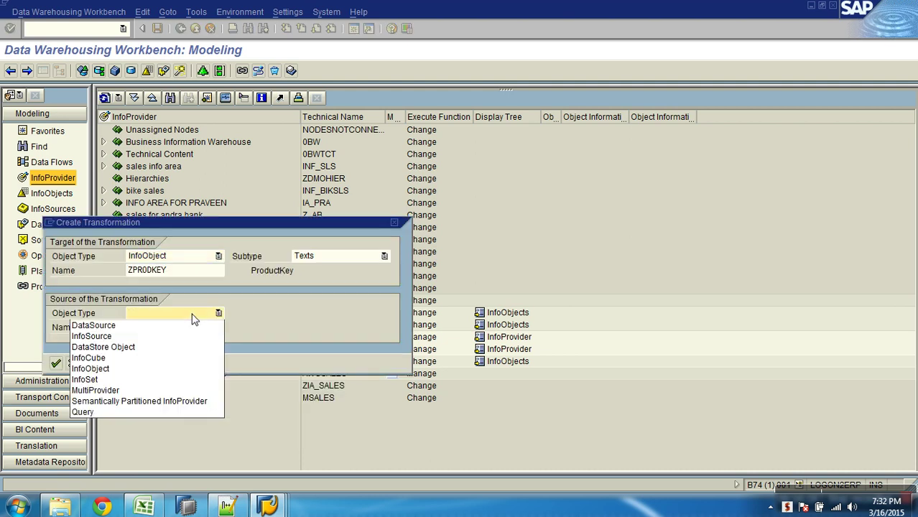
{"action": "left_click", "coordinate": [164, 329]}
{"action": "type", "text": "ZPRODUCT"}
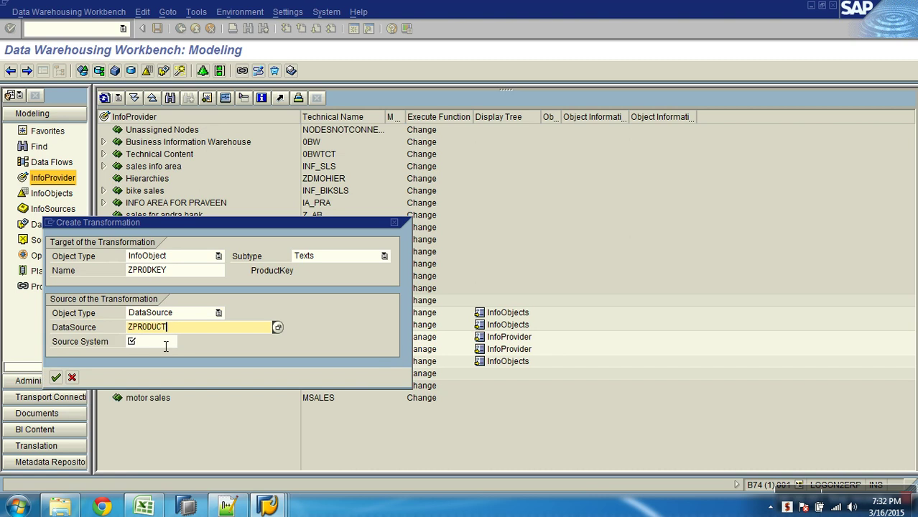
{"action": "left_click", "coordinate": [164, 342]}
{"action": "left_click", "coordinate": [164, 353]}
{"action": "key", "text": "Return"}
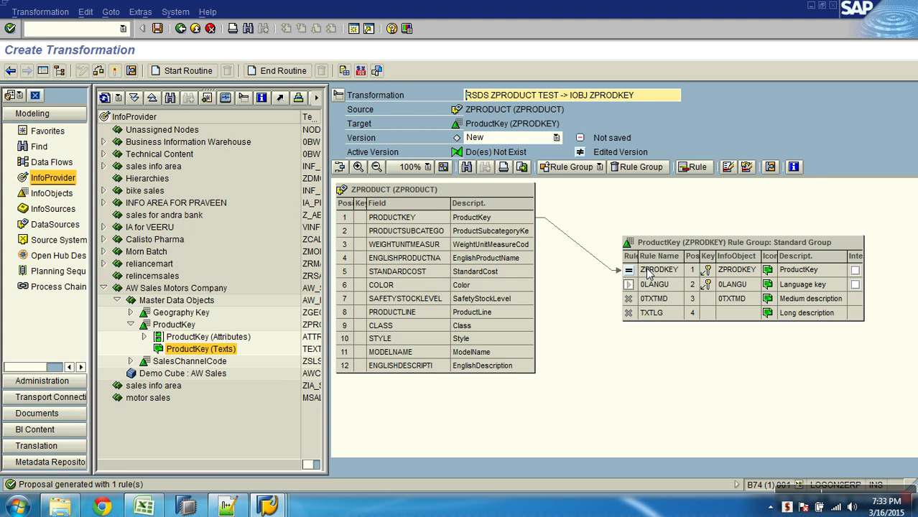
Map ENGLISHPRODUCTNA to the medium description 0TXTMD and ENGLISHDESCRIPTI to the long description TXTLG
{"action": "left_click_drag", "start_coordinate": [517, 258], "coordinate": [625, 298]}
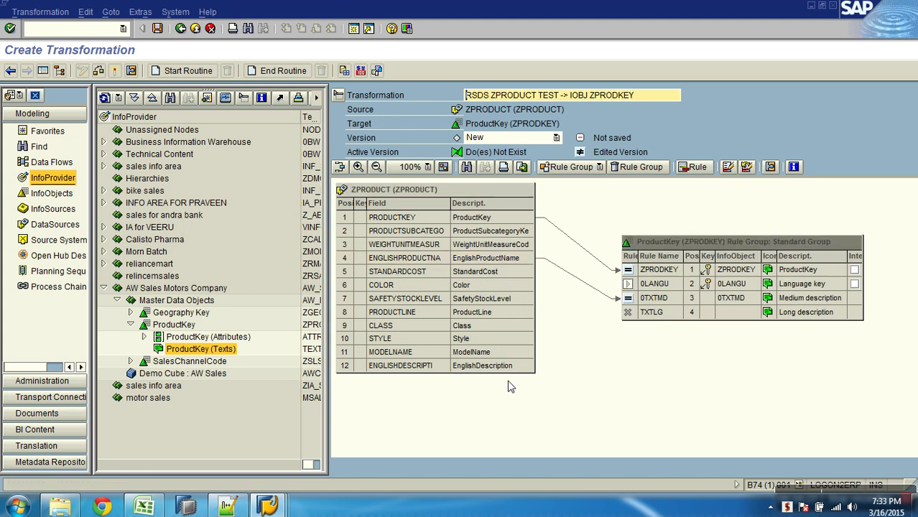
{"action": "left_click_drag", "start_coordinate": [517, 367], "coordinate": [650, 313]}
Give language key 0LANGU a Constant rule with value EN, then activate the texts transformation and return to the InfoProvider tree
{"action": "left_click", "coordinate": [630, 286]}
{"action": "right_click", "coordinate": [631, 286]}
{"action": "left_click", "coordinate": [653, 292]}
{"action": "left_click", "coordinate": [316, 197]}
{"action": "left_click", "coordinate": [304, 205]}
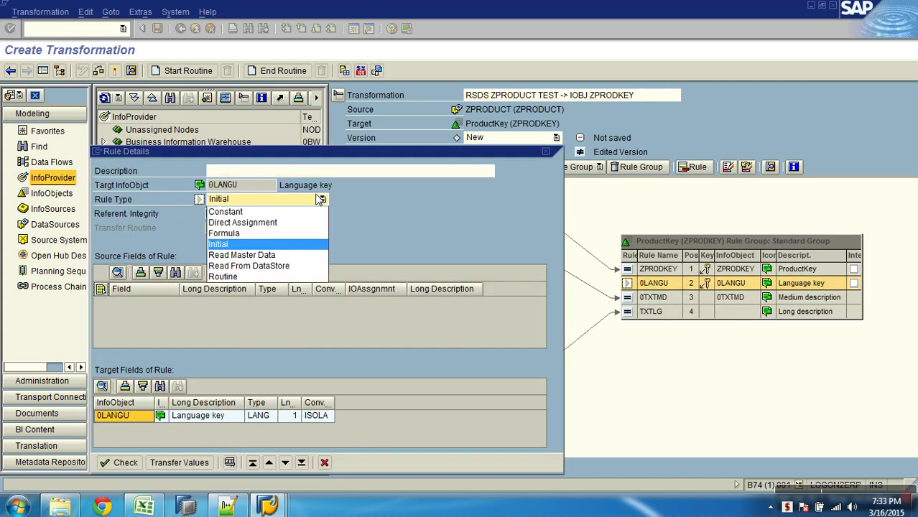
{"action": "left_click", "coordinate": [307, 204]}
{"action": "left_click", "coordinate": [304, 213]}
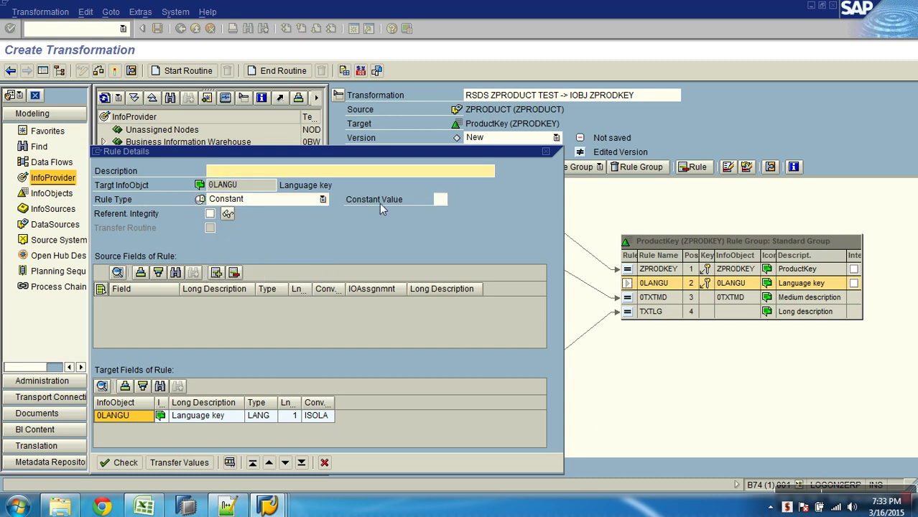
{"action": "left_click", "coordinate": [439, 202]}
{"action": "type", "text": "EN"}
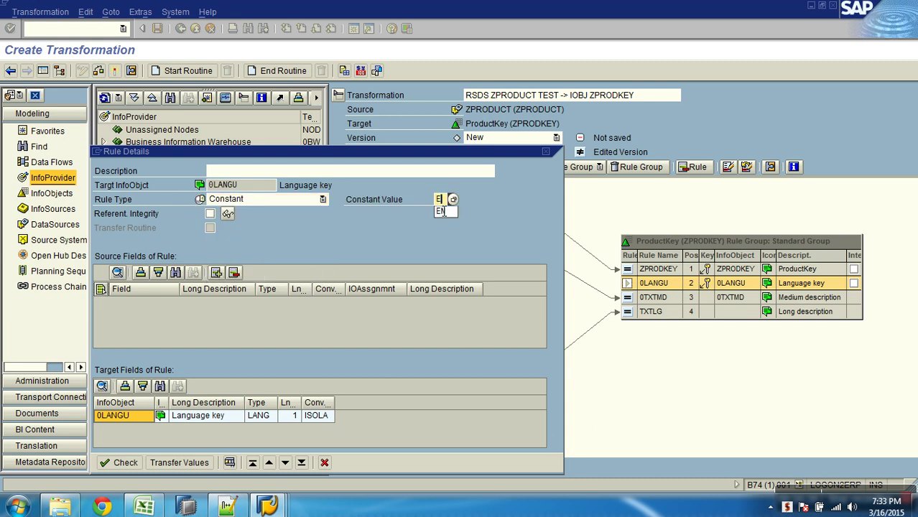
{"action": "key", "text": "Return"}
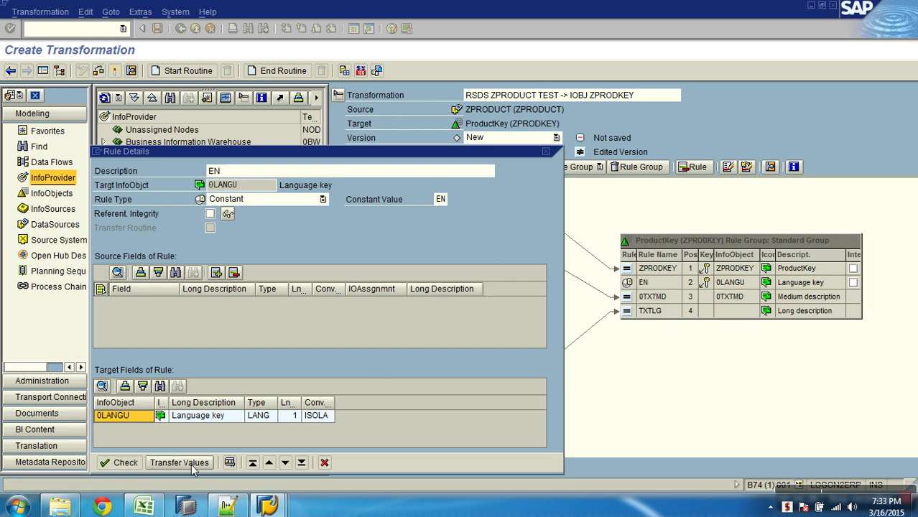
{"action": "left_click", "coordinate": [179, 463]}
{"action": "left_click", "coordinate": [115, 72]}
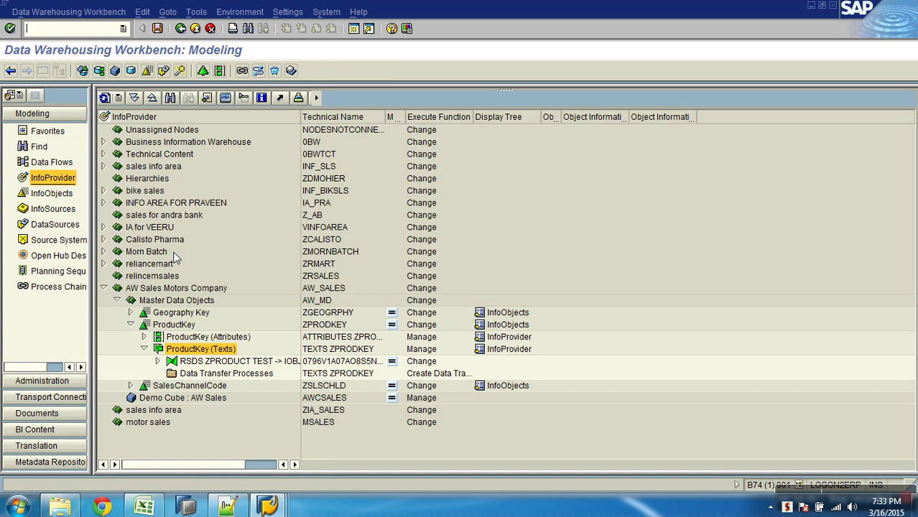
{"action": "left_click", "coordinate": [195, 29]}
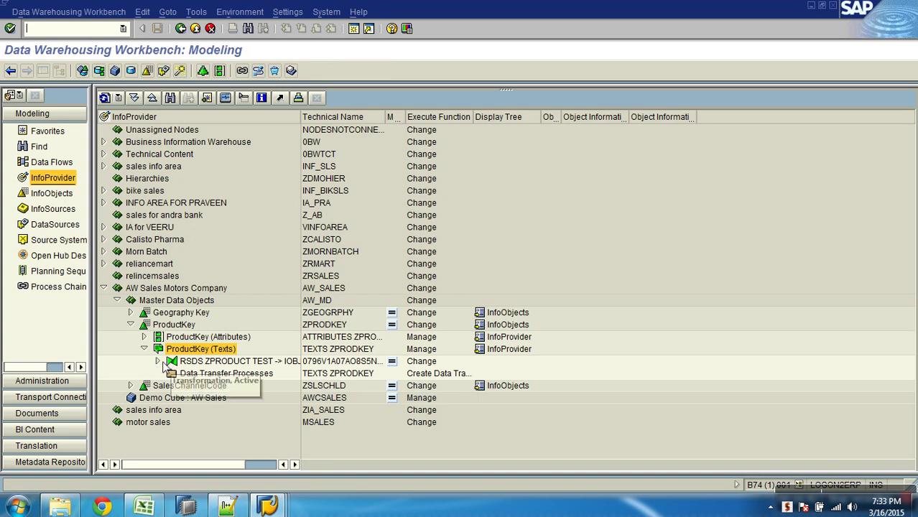
Display the downward data flow of DataSource ZPRODUCT under the ProductKey texts transformation
{"action": "left_click", "coordinate": [158, 361]}
{"action": "left_click", "coordinate": [227, 377]}
{"action": "right_click", "coordinate": [227, 376]}
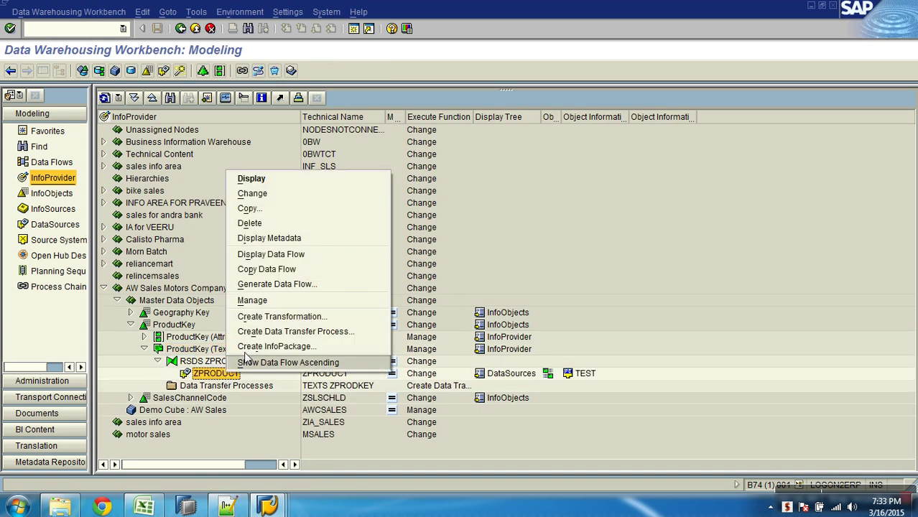
{"action": "left_click", "coordinate": [269, 255]}
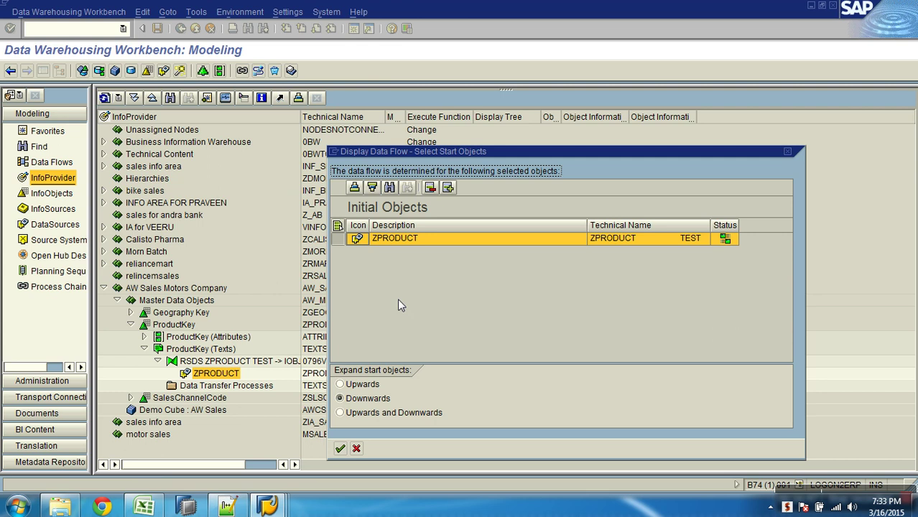
{"action": "left_click", "coordinate": [340, 449]}
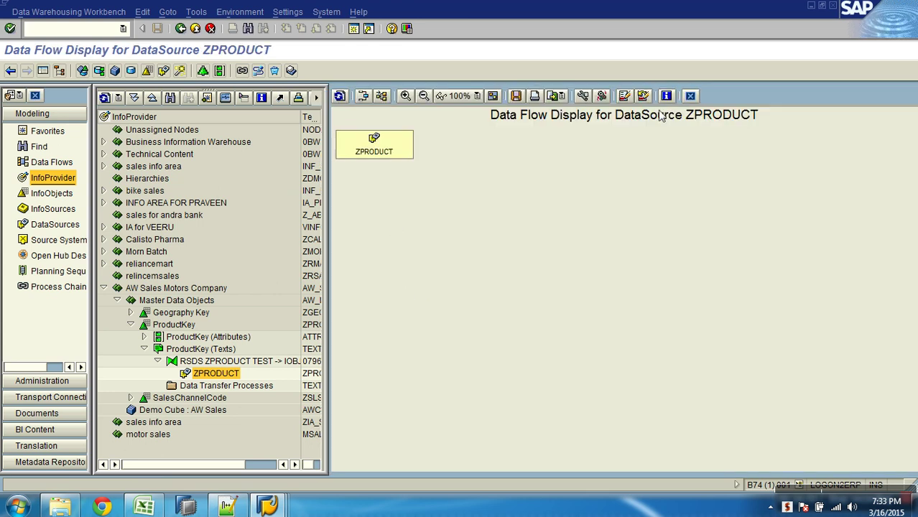
Close the data flow display, show DataSource ZPRODUCT's flow again with start objects expanded downwards, and leave it
{"action": "left_click", "coordinate": [690, 96]}
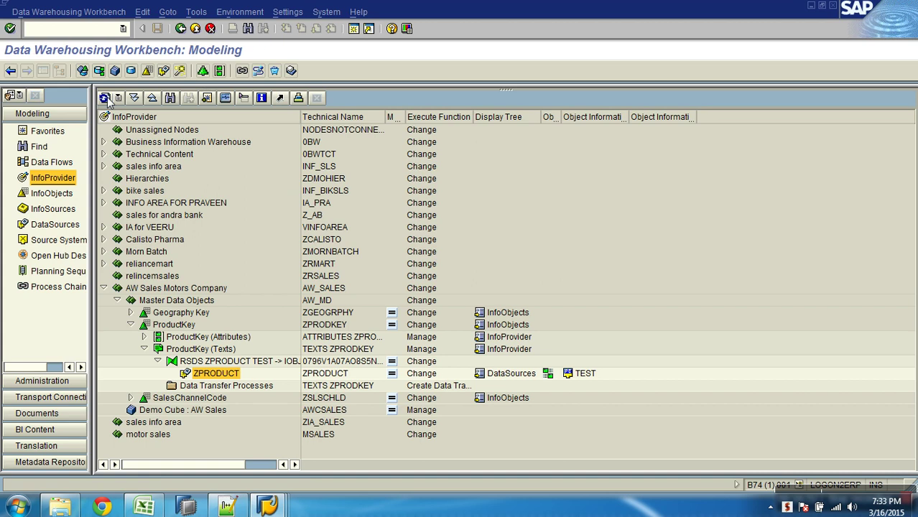
{"action": "right_click", "coordinate": [224, 376]}
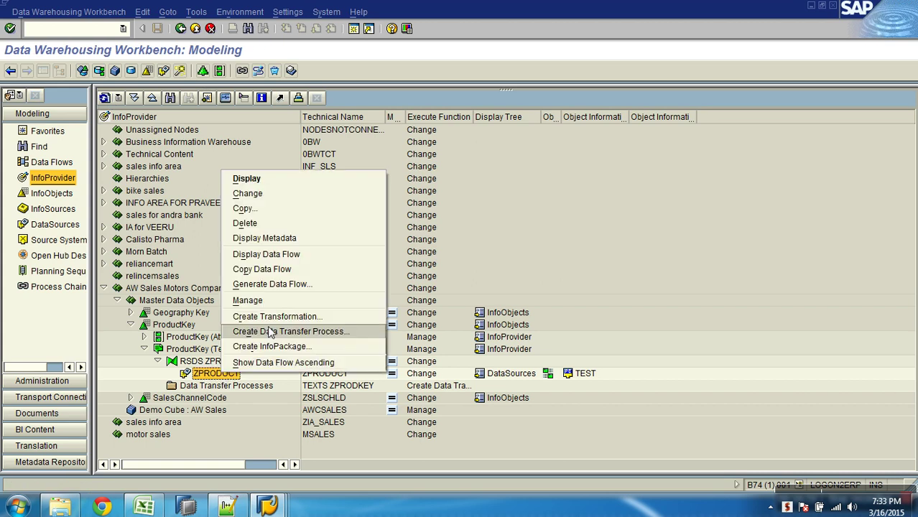
{"action": "left_click", "coordinate": [268, 255]}
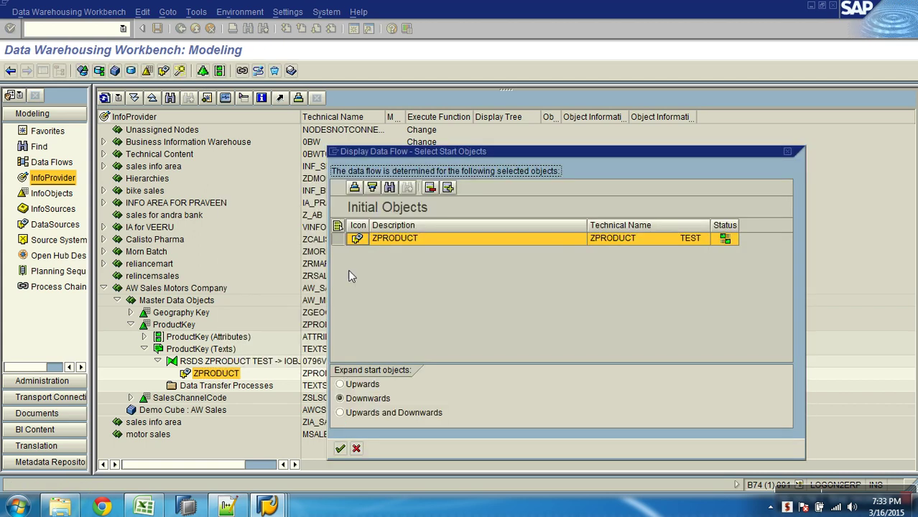
{"action": "left_click", "coordinate": [340, 448]}
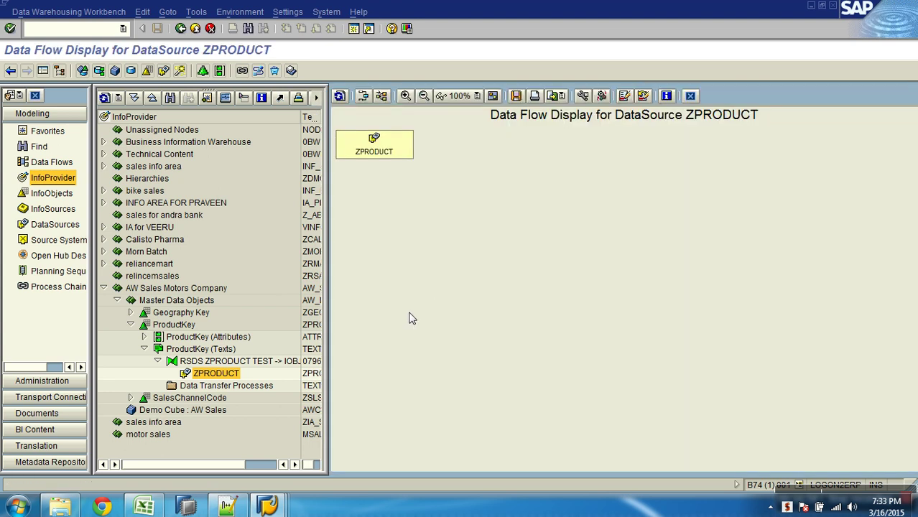
{"action": "left_click", "coordinate": [195, 28]}
Restart the workbench with transaction /NRSA1 and expand ProductKey (Texts) and its transformation down to DataSource ZPRODUCT
{"action": "left_click", "coordinate": [82, 29]}
{"action": "type", "text": "/NRSA1"}
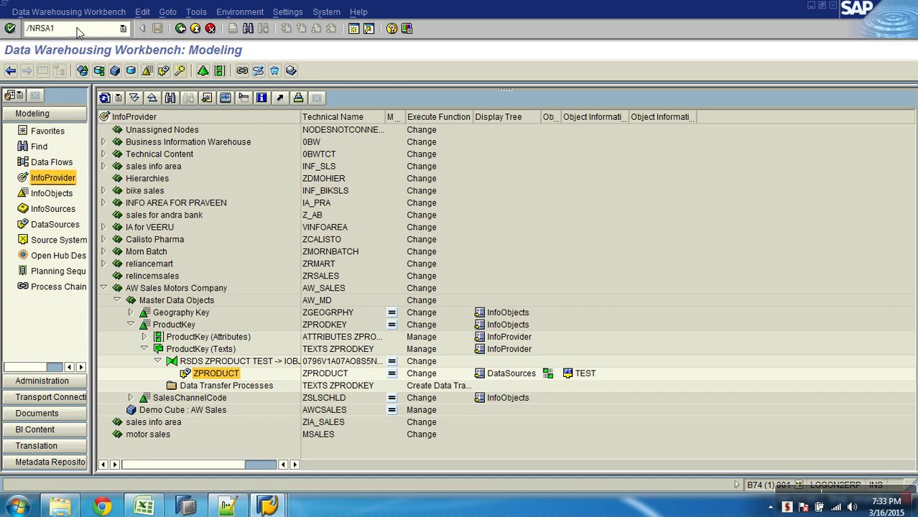
{"action": "key", "text": "Return"}
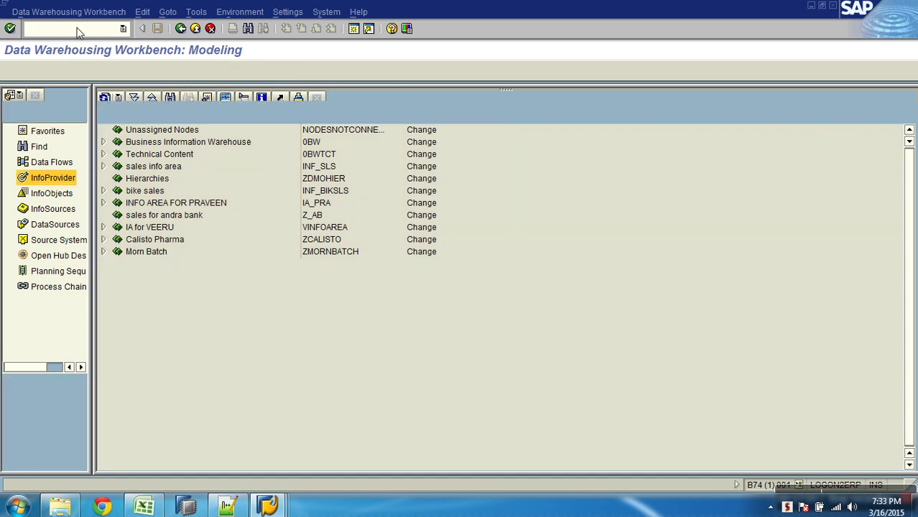
{"action": "left_click", "coordinate": [131, 325]}
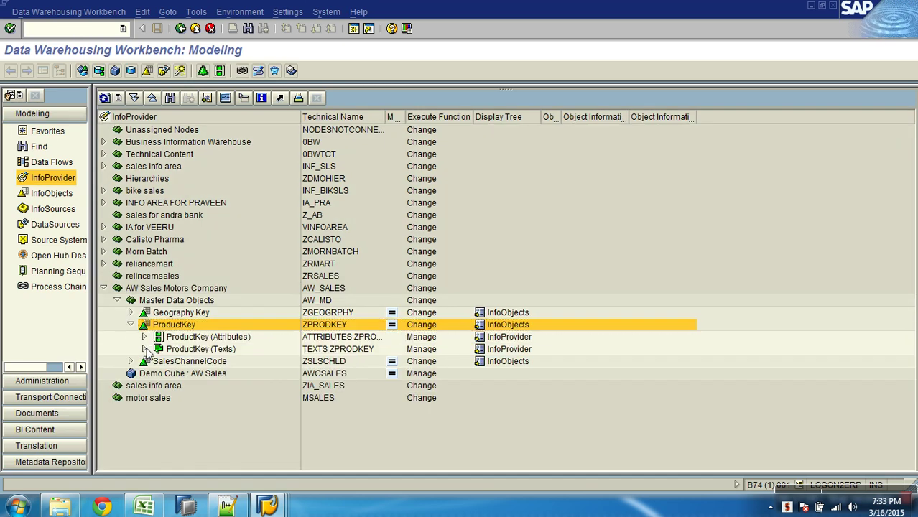
{"action": "left_click", "coordinate": [143, 349]}
{"action": "left_click", "coordinate": [157, 361]}
Display the data flow of DataSource ZPRODUCT with start objects expanded upwards, and include the technical names
{"action": "right_click", "coordinate": [212, 374]}
{"action": "left_click", "coordinate": [260, 255]}
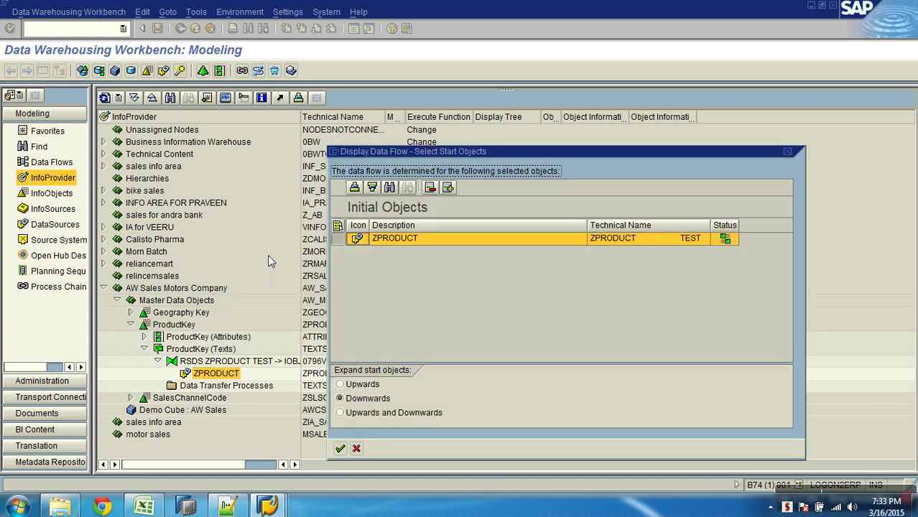
{"action": "left_click", "coordinate": [341, 413]}
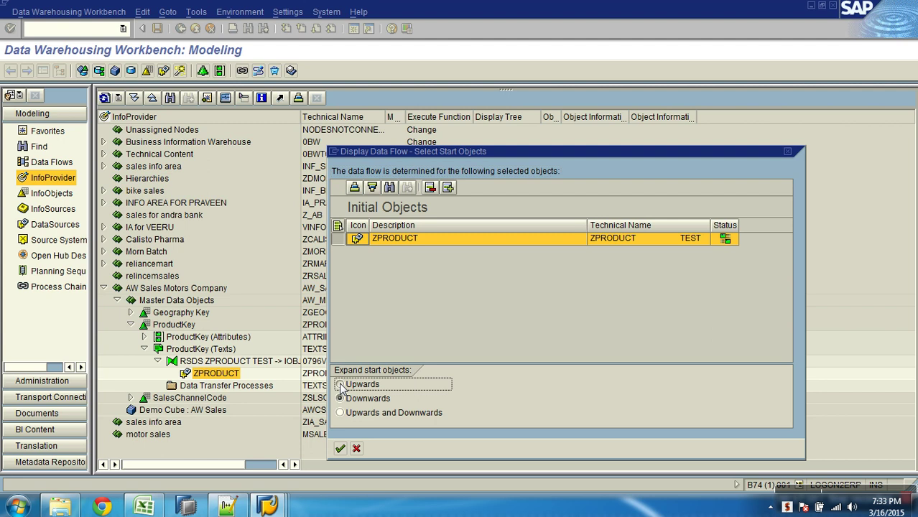
{"action": "left_click", "coordinate": [340, 448]}
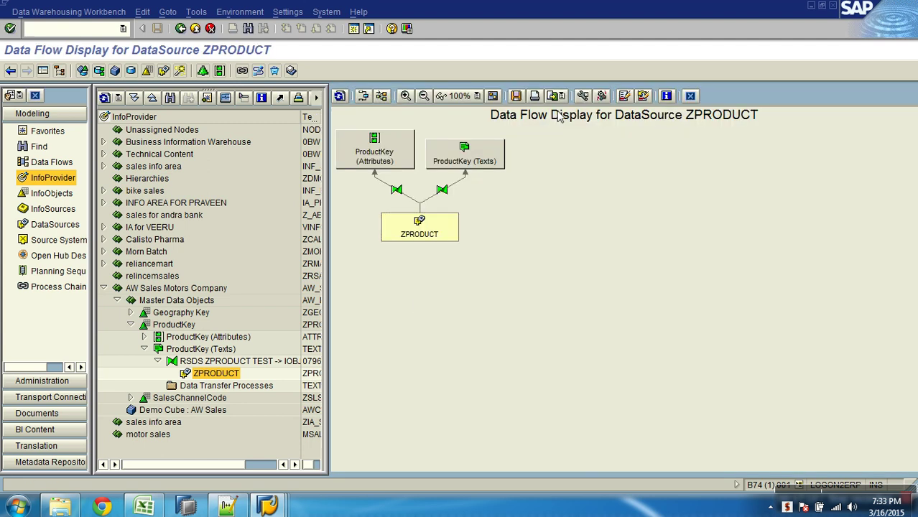
{"action": "left_click", "coordinate": [583, 96]}
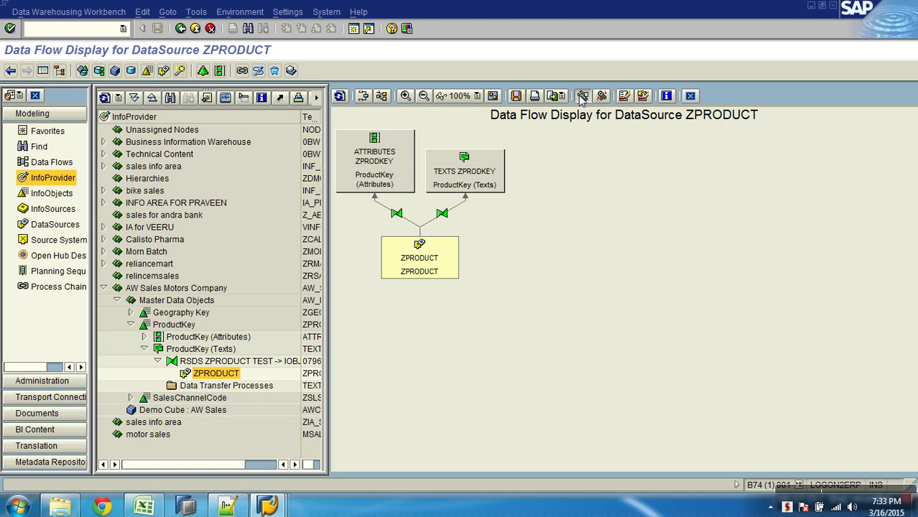
Examine how ZPRODUCT feeds ProductKey (Attributes) and ProductKey (Texts) through the two transformations, and close the data flow display
{"action": "left_click", "coordinate": [425, 267]}
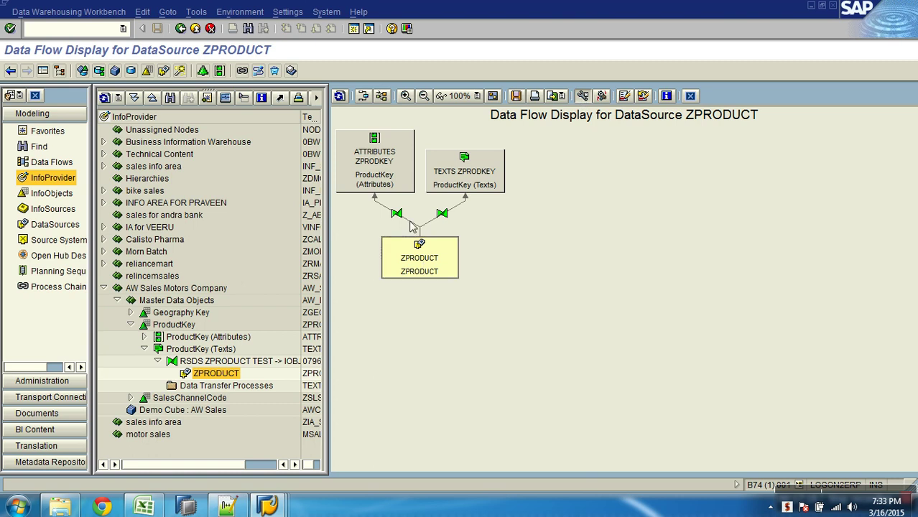
{"action": "left_click", "coordinate": [368, 158]}
{"action": "left_click", "coordinate": [455, 166]}
{"action": "left_click", "coordinate": [408, 221]}
{"action": "left_click", "coordinate": [441, 220]}
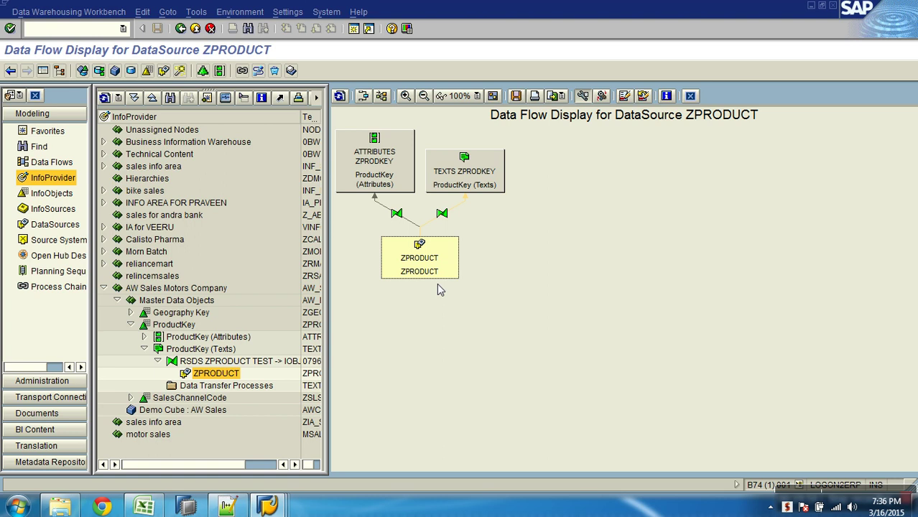
{"action": "left_click", "coordinate": [433, 264]}
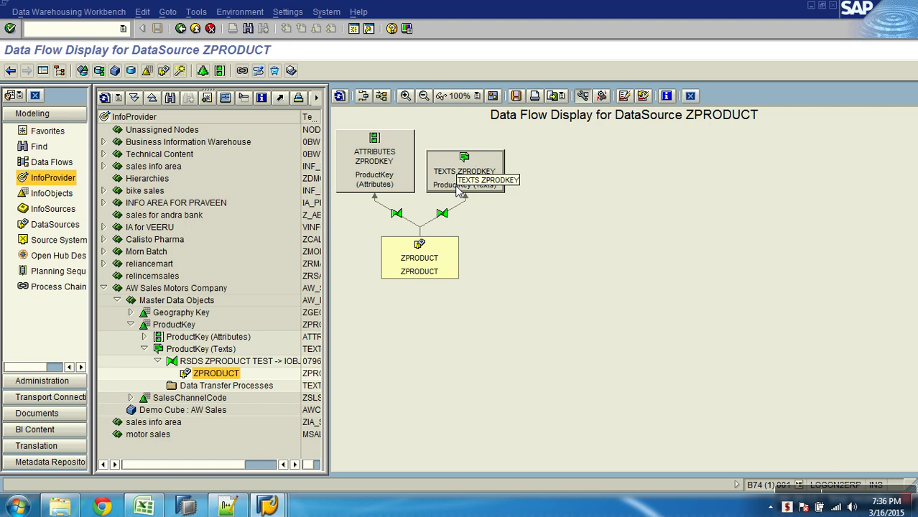
{"action": "left_click", "coordinate": [427, 260]}
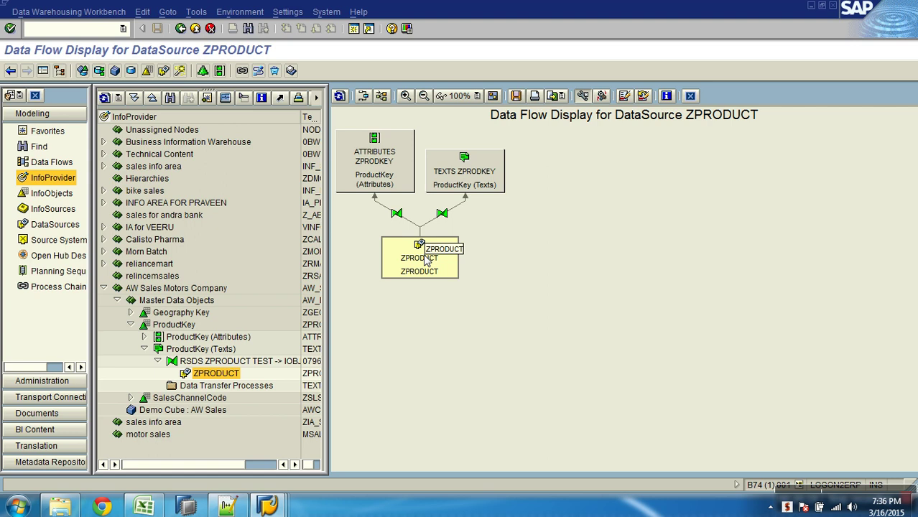
{"action": "left_click", "coordinate": [481, 164]}
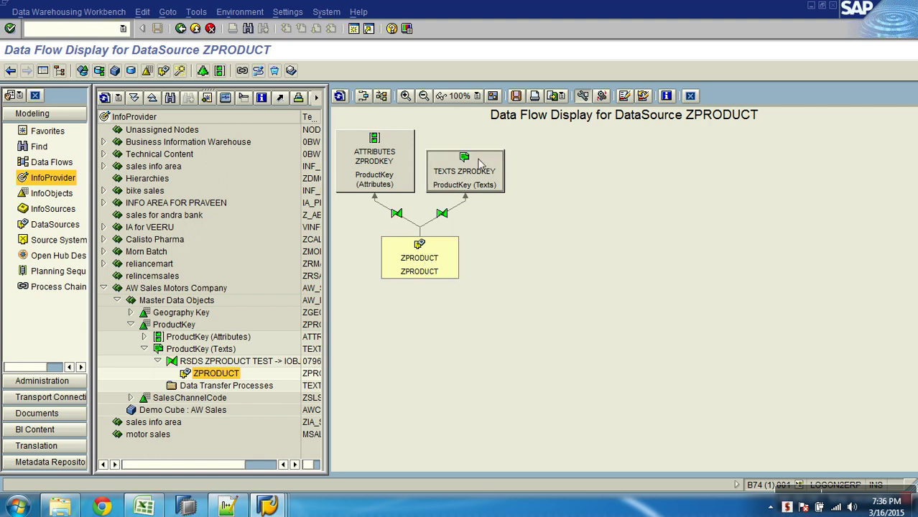
{"action": "left_click", "coordinate": [420, 247]}
{"action": "left_click", "coordinate": [400, 178]}
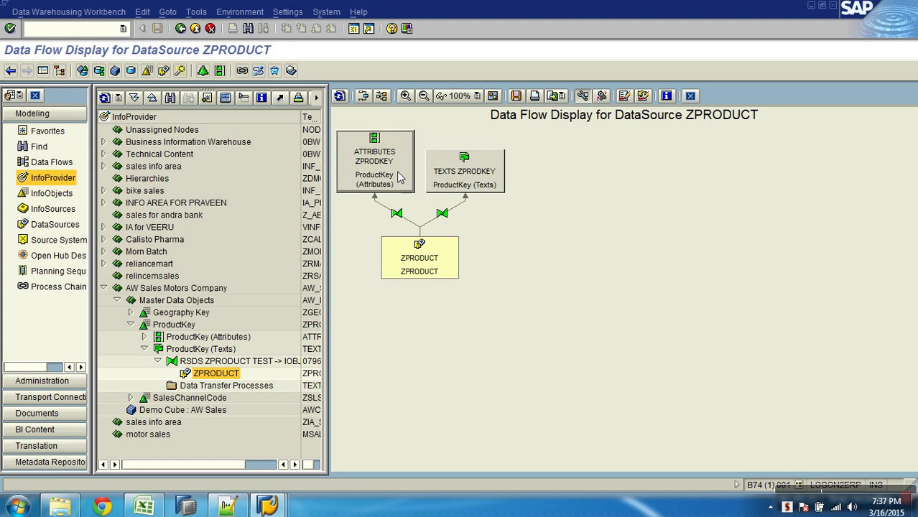
{"action": "left_click", "coordinate": [686, 96]}
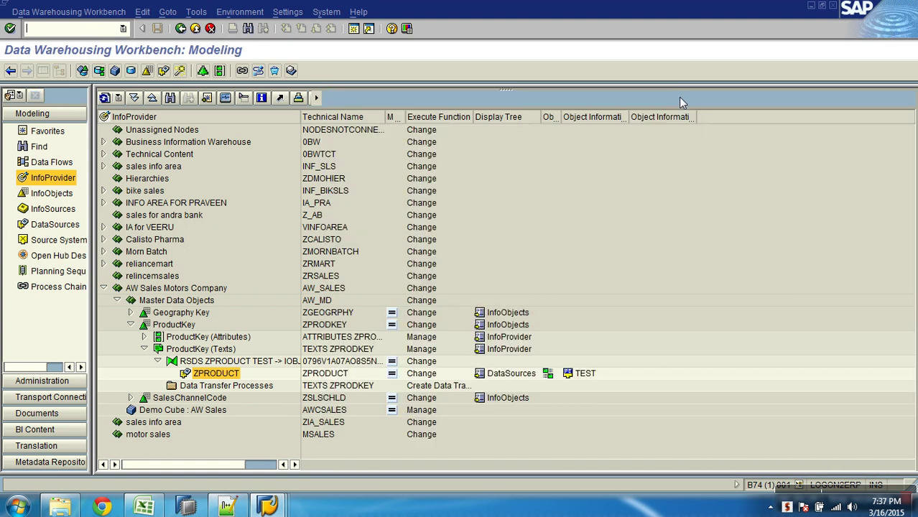
Create an InfoPackage with the description LOAD ZPRODUCT for DataSource ZPRODUCT of source system TEST
{"action": "right_click", "coordinate": [218, 377]}
{"action": "left_click", "coordinate": [266, 345]}
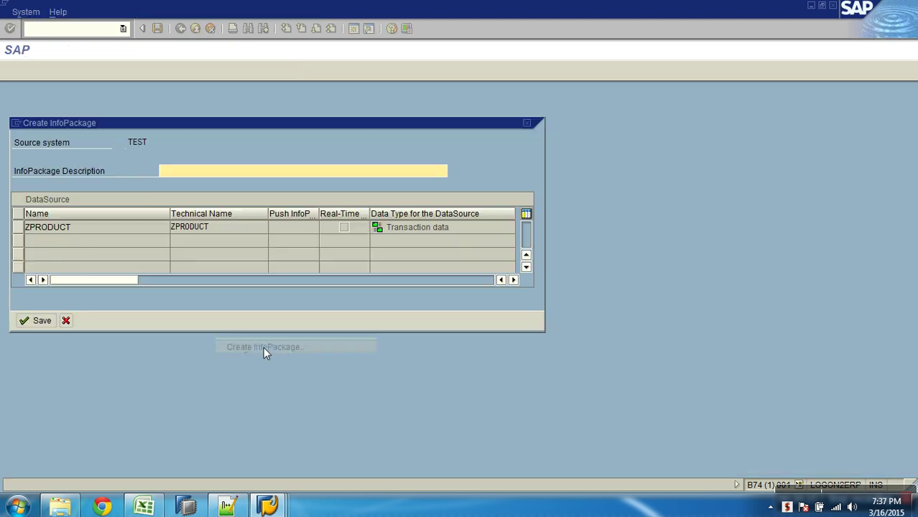
{"action": "type", "text": "LOAD ZPRODUCT"}
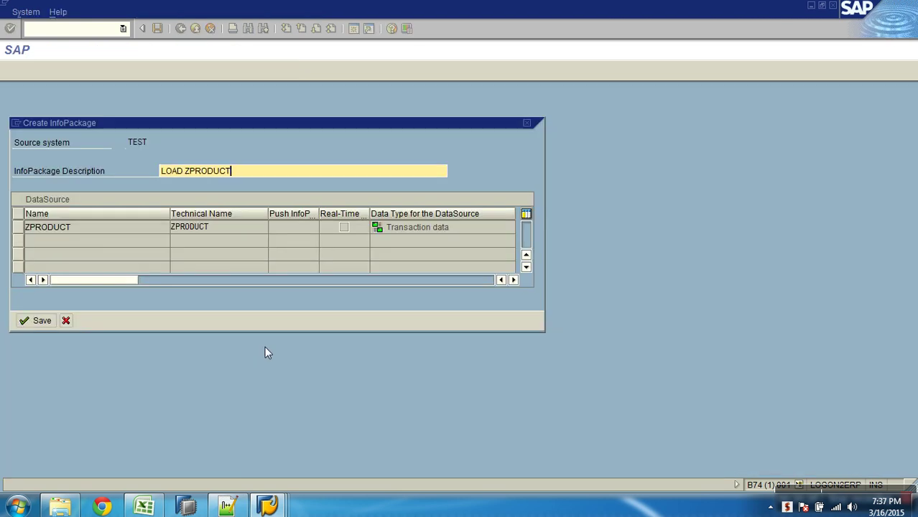
{"action": "key", "text": "Return"}
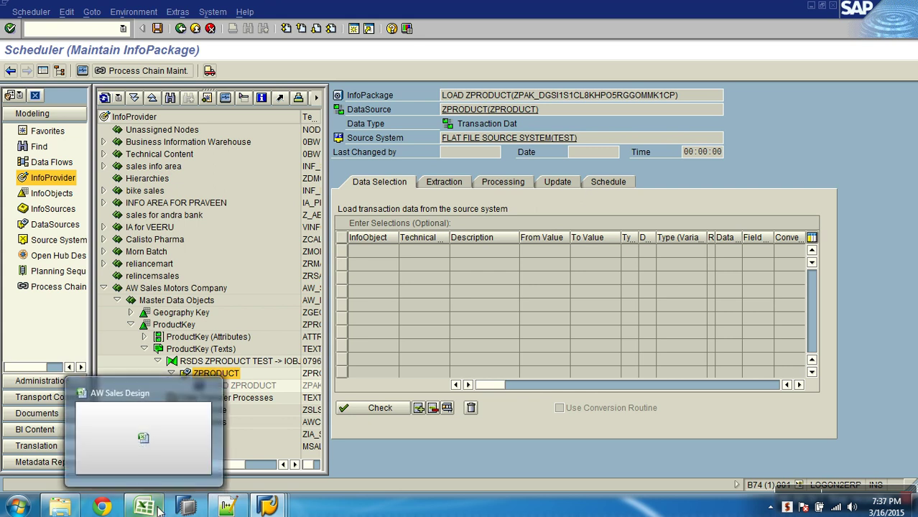
Start the LOAD ZPRODUCT data load immediately, check its request in the InfoPackage monitor, and return to the InfoProvider tree
{"action": "left_click", "coordinate": [601, 182]}
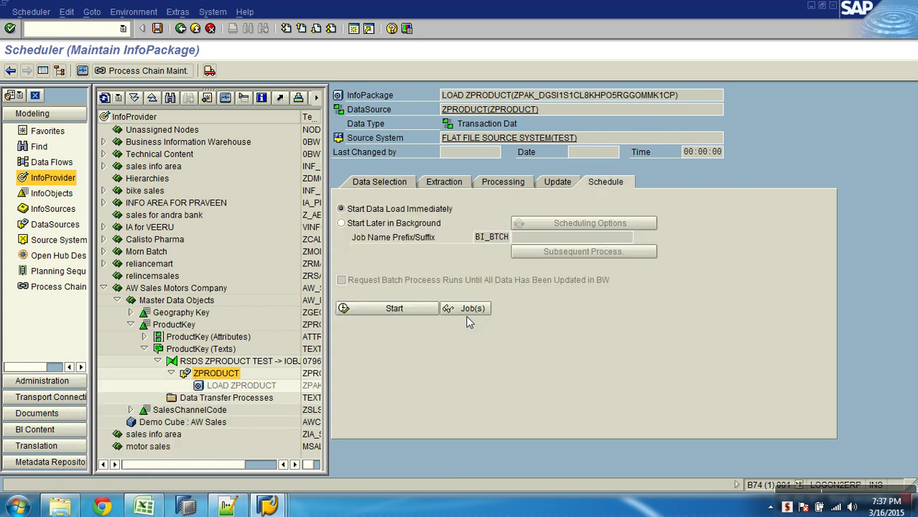
{"action": "left_click", "coordinate": [415, 309]}
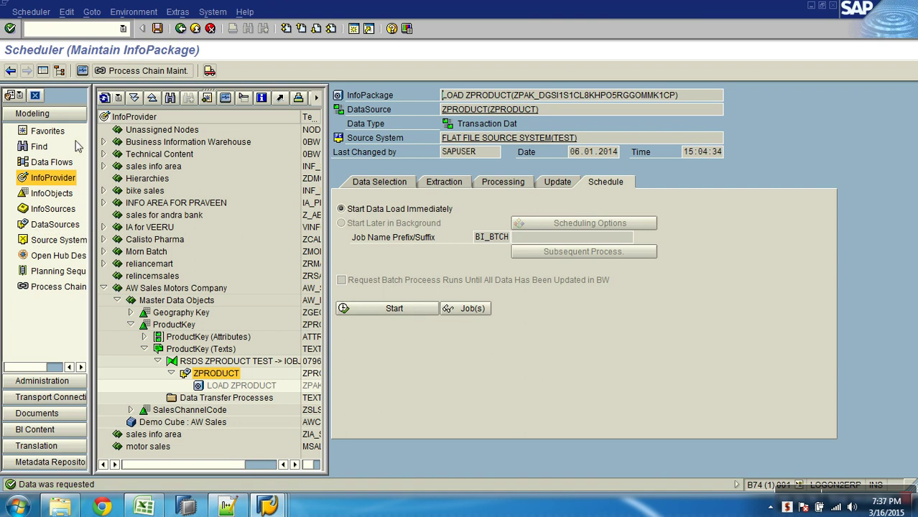
{"action": "left_click", "coordinate": [82, 71]}
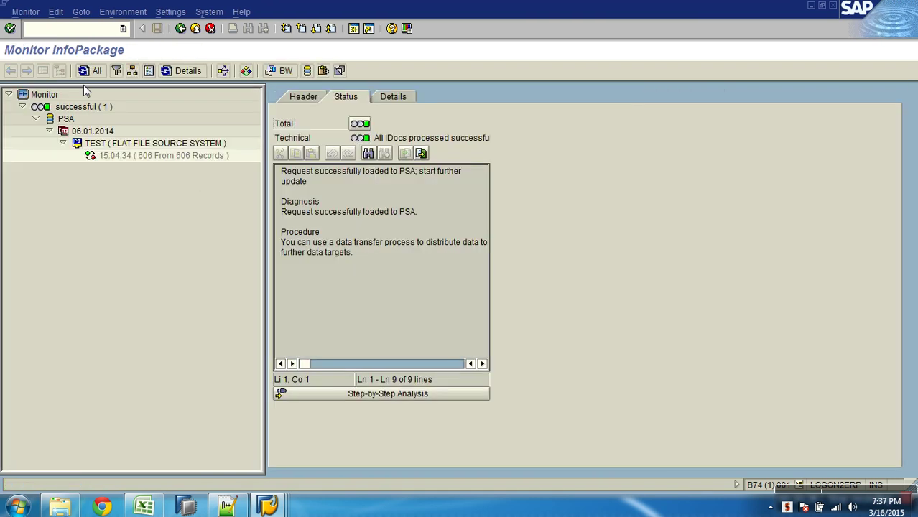
{"action": "left_click", "coordinate": [129, 155]}
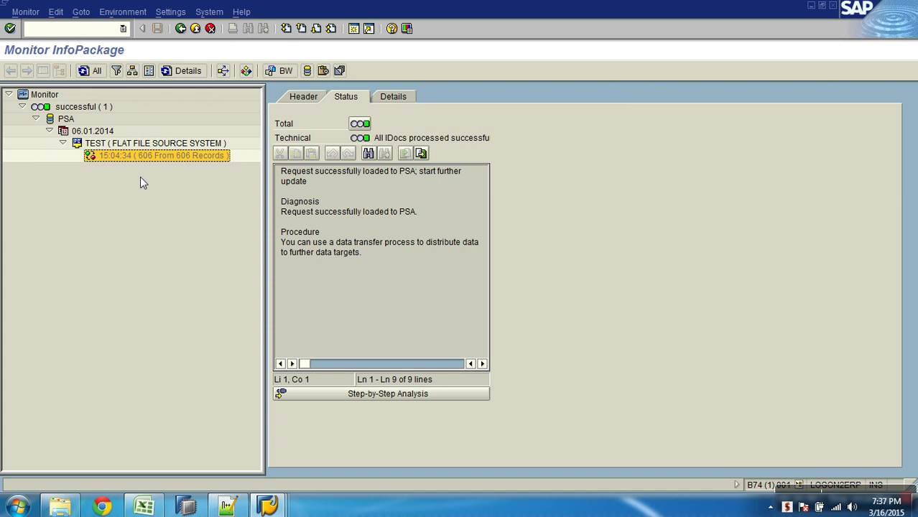
{"action": "left_click", "coordinate": [194, 30]}
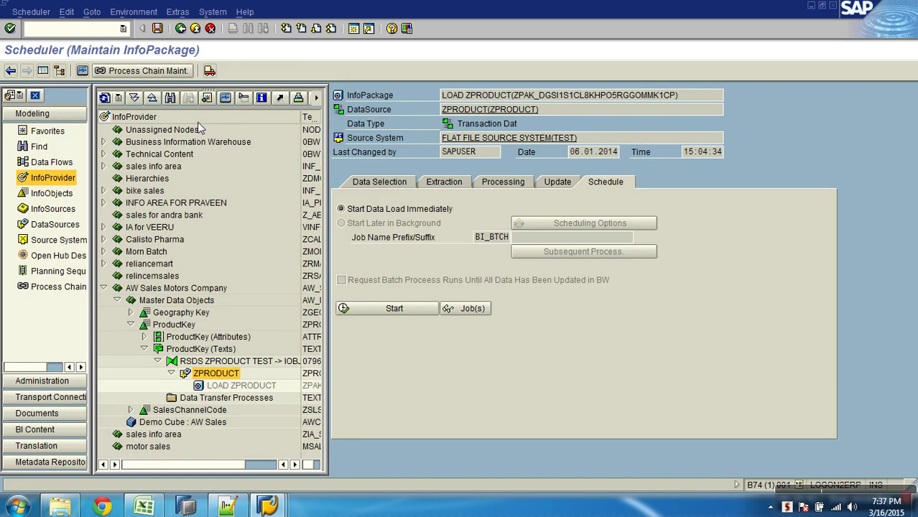
{"action": "left_click", "coordinate": [194, 28]}
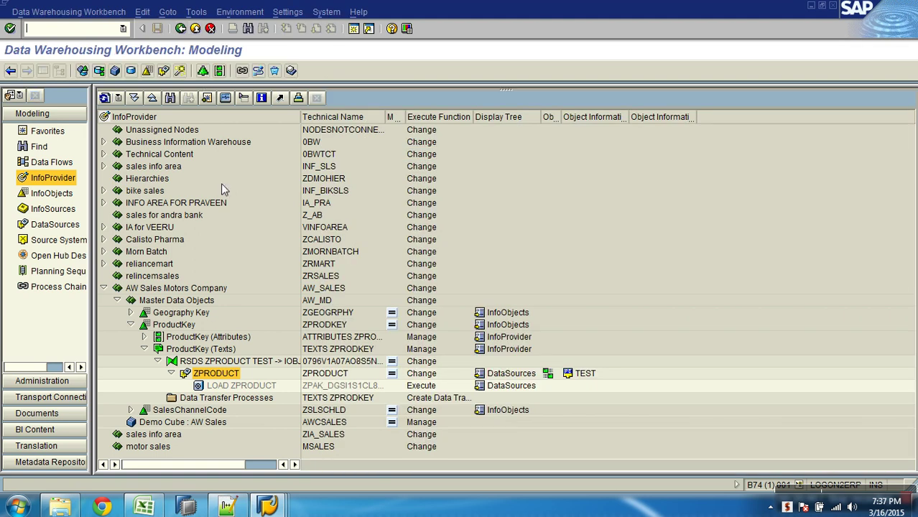
Display the PSA data records of the LOAD ZPRODUCT request for DataSource ZPRODUCT and review them across to the EnglishDescription column
{"action": "left_click", "coordinate": [157, 361]}
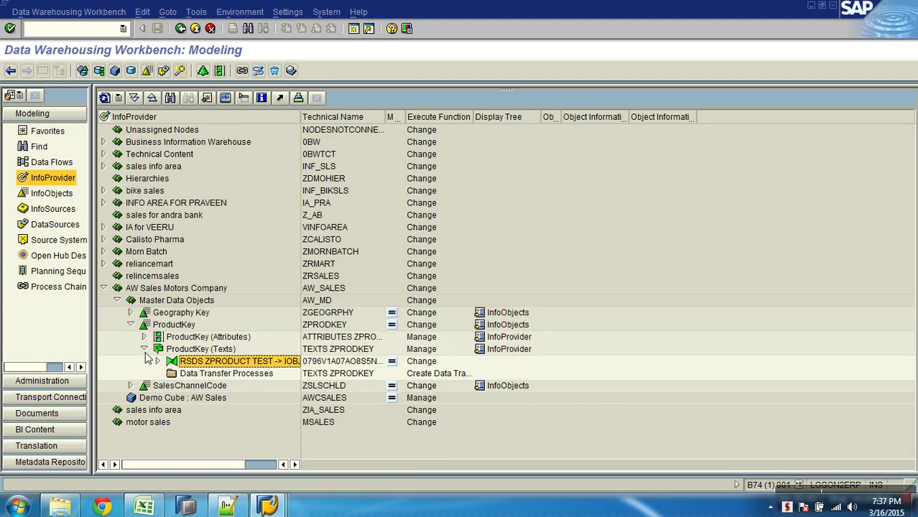
{"action": "left_click", "coordinate": [143, 349]}
{"action": "left_click", "coordinate": [143, 348]}
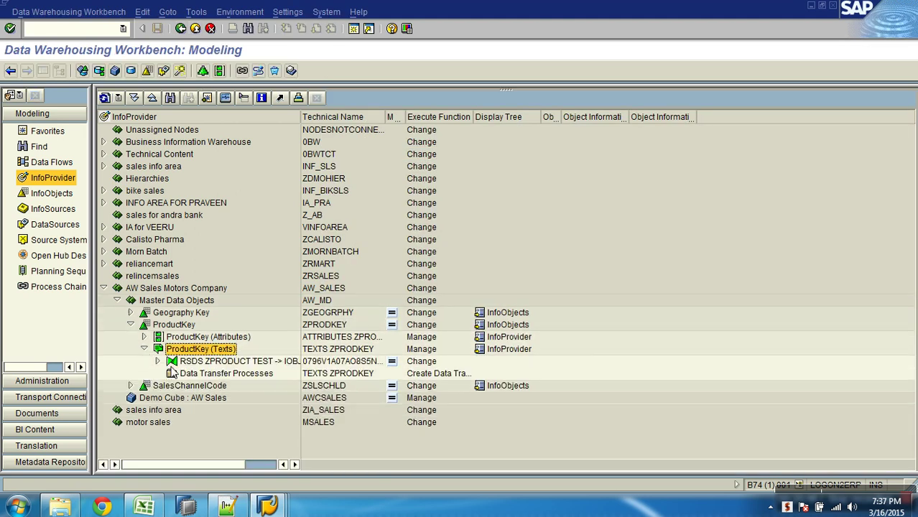
{"action": "left_click", "coordinate": [158, 361]}
{"action": "right_click", "coordinate": [213, 374]}
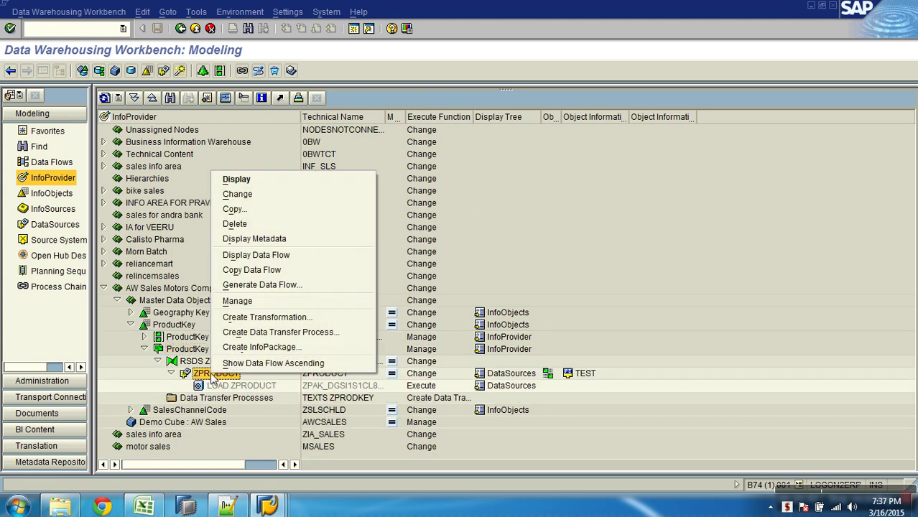
{"action": "left_click", "coordinate": [256, 301]}
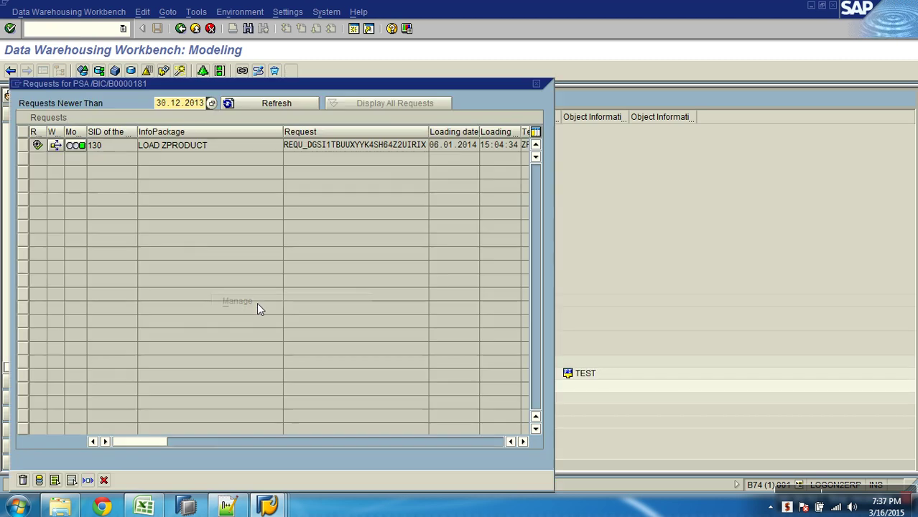
{"action": "left_click", "coordinate": [23, 146]}
{"action": "left_click", "coordinate": [39, 479]}
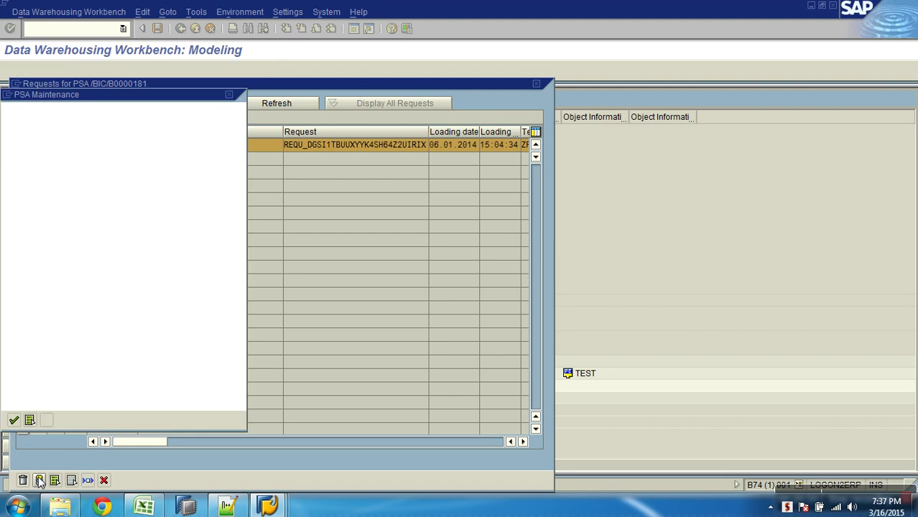
{"action": "left_click", "coordinate": [14, 419]}
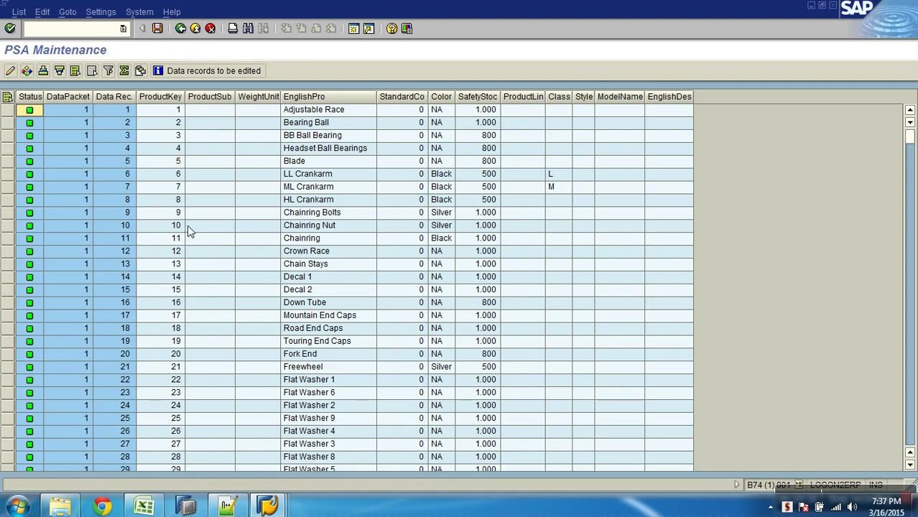
{"action": "left_click_drag", "start_coordinate": [909, 140], "coordinate": [909, 397]}
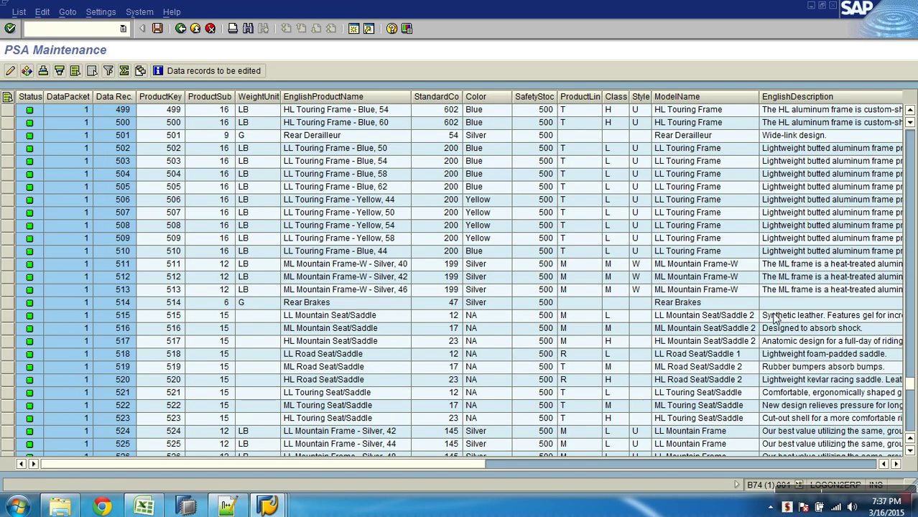
{"action": "left_click", "coordinate": [792, 464]}
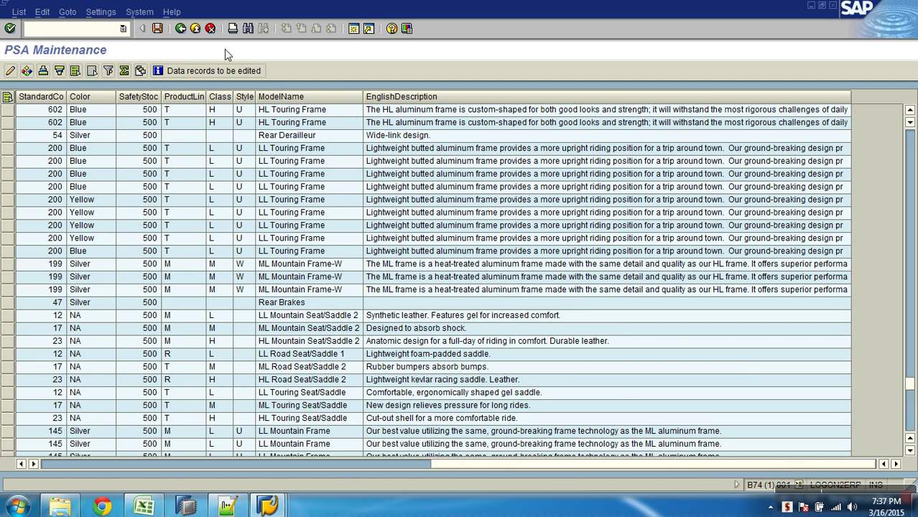
Close the PSA request display and create a standard data transfer process from DataSource ZPRODUCT of source system TEST to ProductKey (Attributes)
{"action": "left_click", "coordinate": [189, 31]}
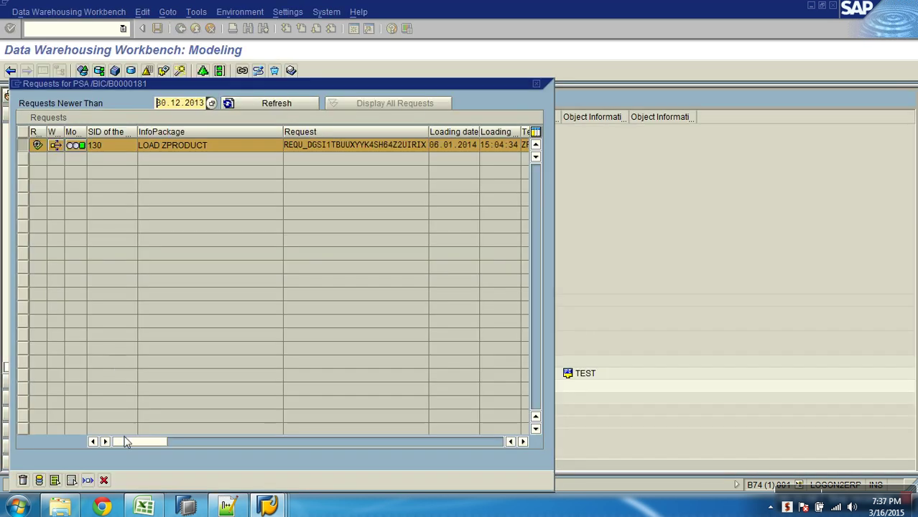
{"action": "left_click", "coordinate": [104, 480]}
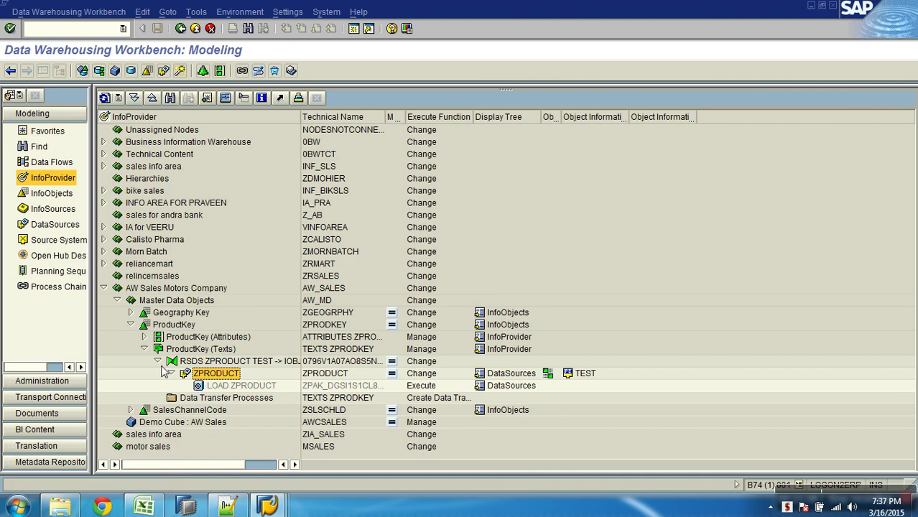
{"action": "left_click", "coordinate": [144, 350]}
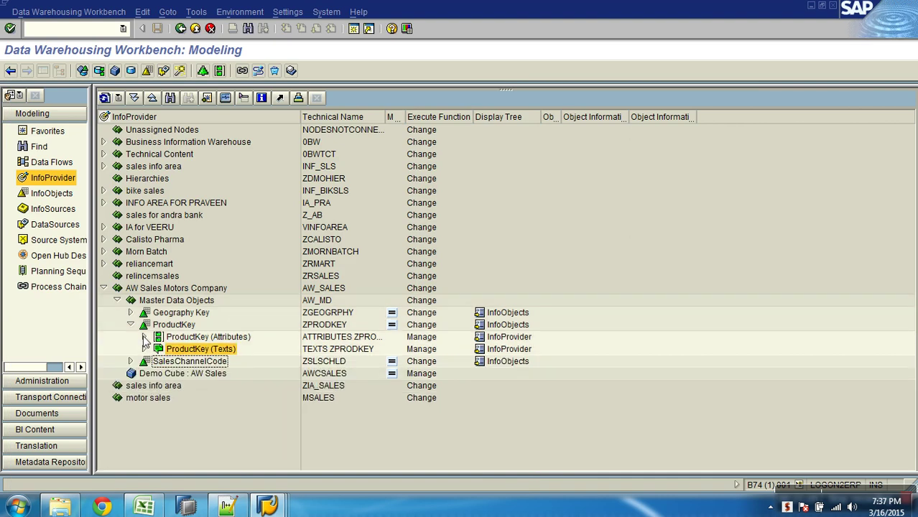
{"action": "left_click", "coordinate": [145, 337]}
{"action": "left_click", "coordinate": [212, 363]}
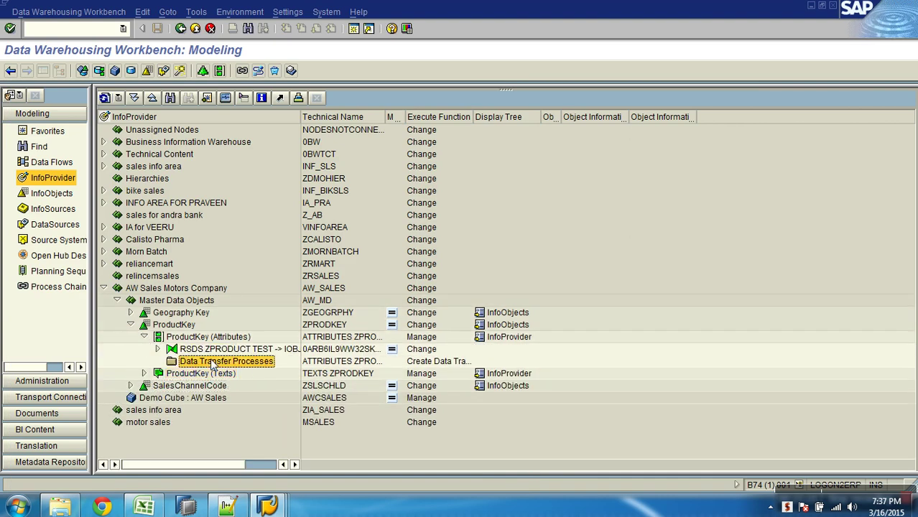
{"action": "right_click", "coordinate": [211, 363]}
{"action": "left_click", "coordinate": [235, 366]}
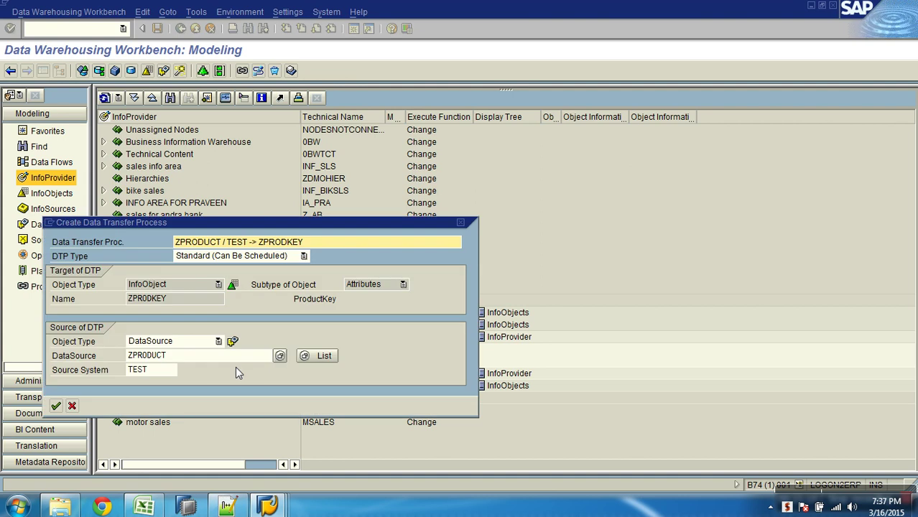
{"action": "key", "text": "Return"}
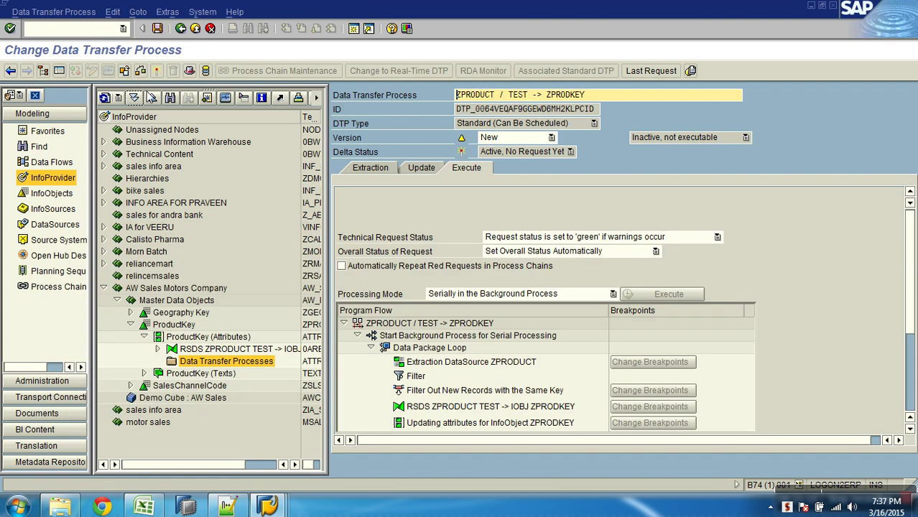
Activate and execute the ProductKey attributes data transfer process, check its request in the monitor, and return to the process
{"action": "left_click", "coordinate": [157, 70]}
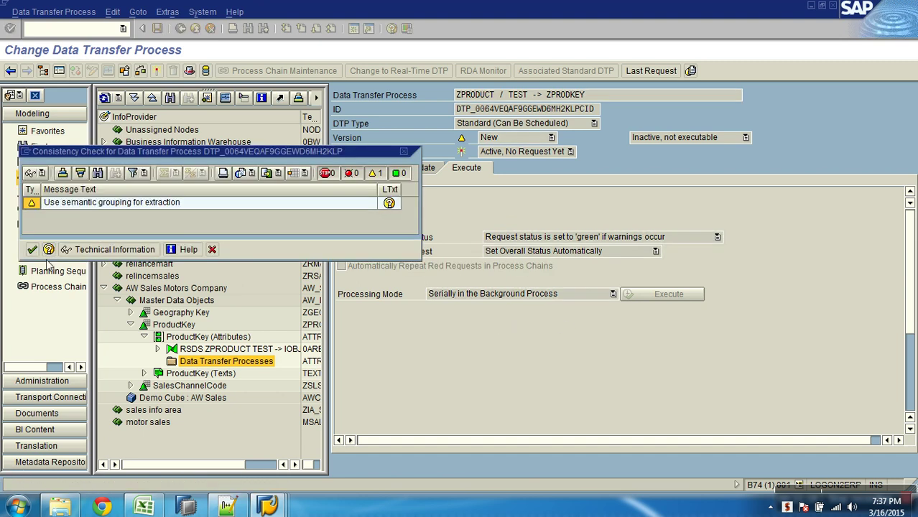
{"action": "left_click", "coordinate": [31, 249]}
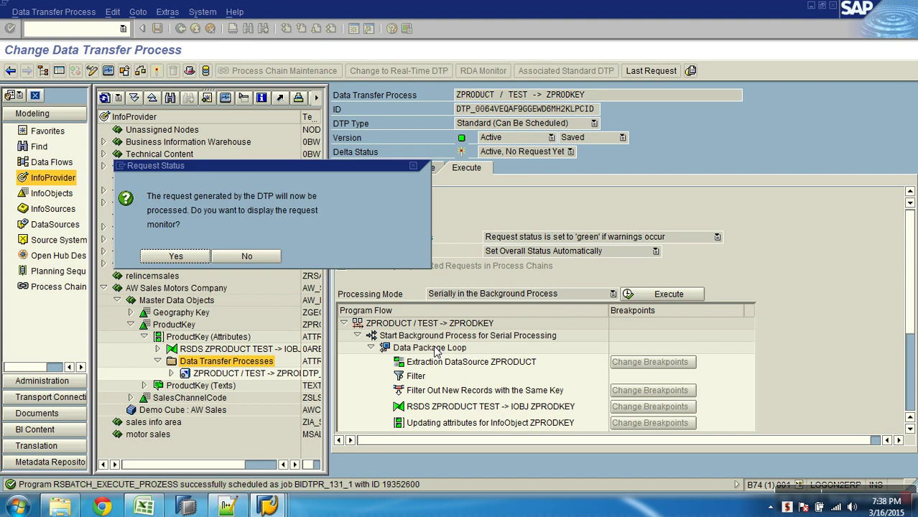
{"action": "left_click", "coordinate": [190, 257]}
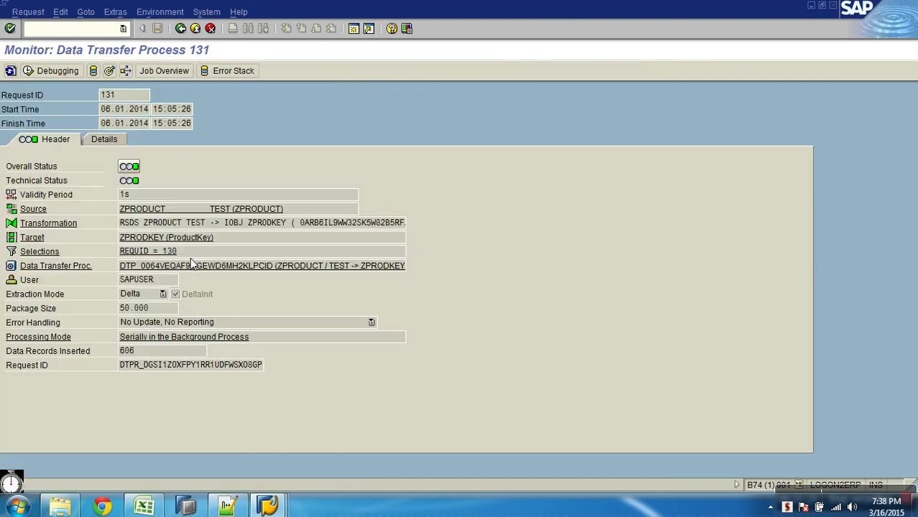
{"action": "left_click", "coordinate": [194, 28]}
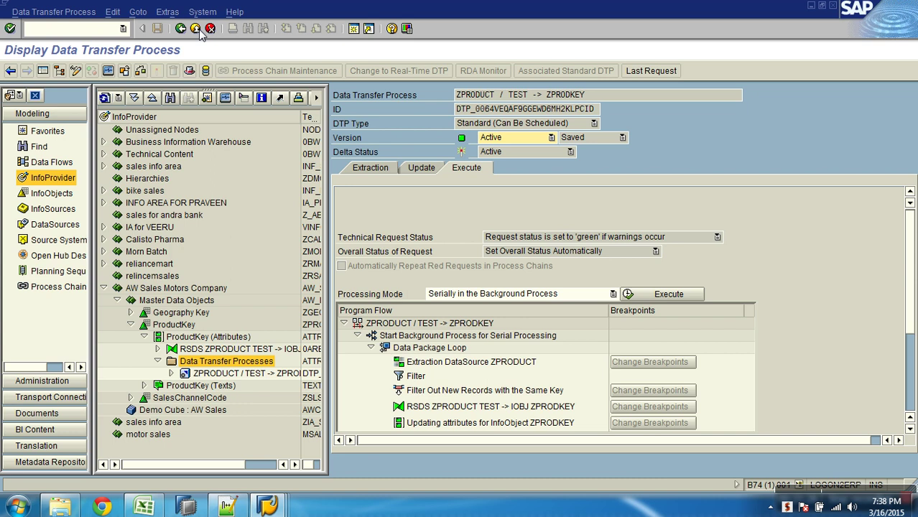
Display the ProductKey master data for all values, examine the language, description and attribute columns, and return to the InfoProvider tree
{"action": "right_click", "coordinate": [183, 325]}
{"action": "left_click", "coordinate": [214, 209]}
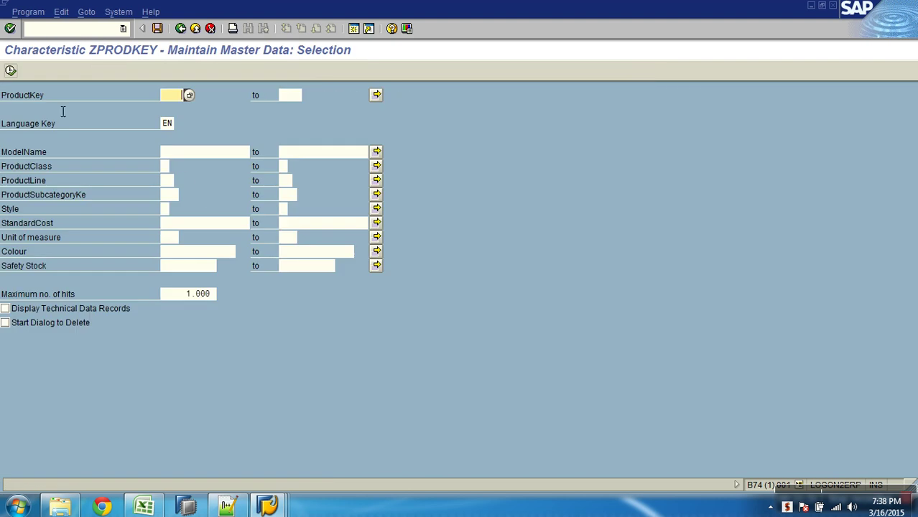
{"action": "left_click", "coordinate": [12, 71]}
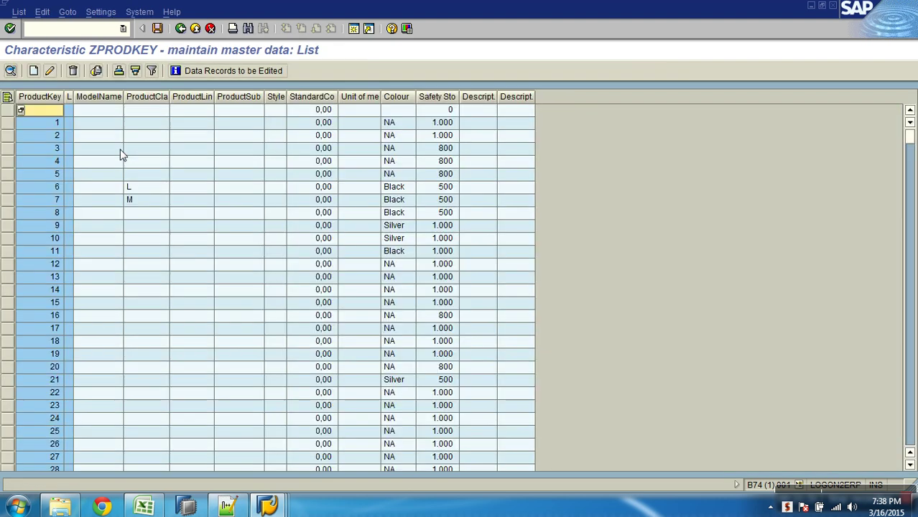
{"action": "left_click", "coordinate": [69, 96]}
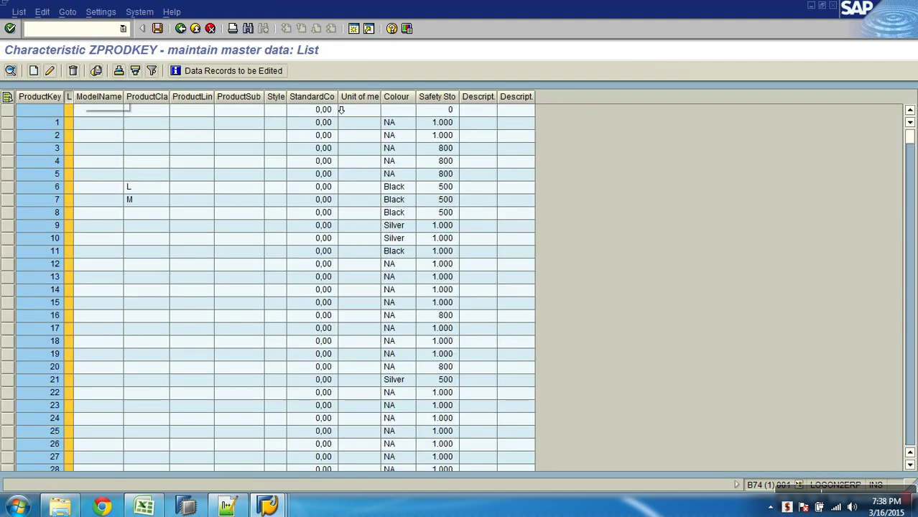
{"action": "left_click", "coordinate": [482, 98]}
{"action": "left_click", "coordinate": [516, 96], "text": "ctrl"}
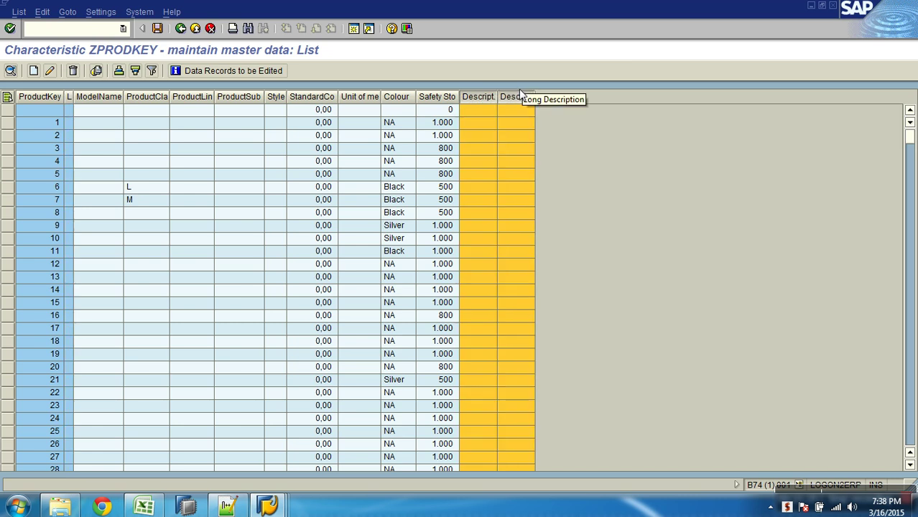
{"action": "left_click_drag", "start_coordinate": [911, 140], "coordinate": [911, 263]}
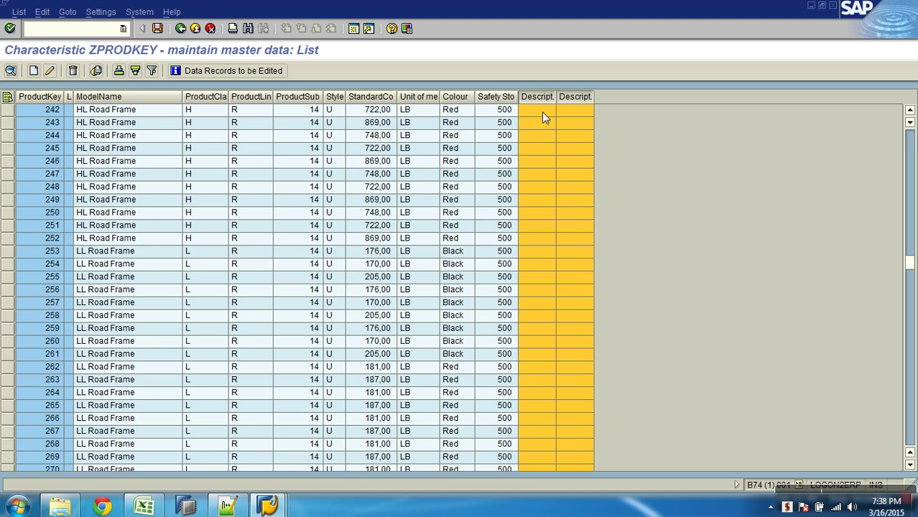
{"action": "left_click", "coordinate": [195, 29]}
{"action": "left_click", "coordinate": [195, 29]}
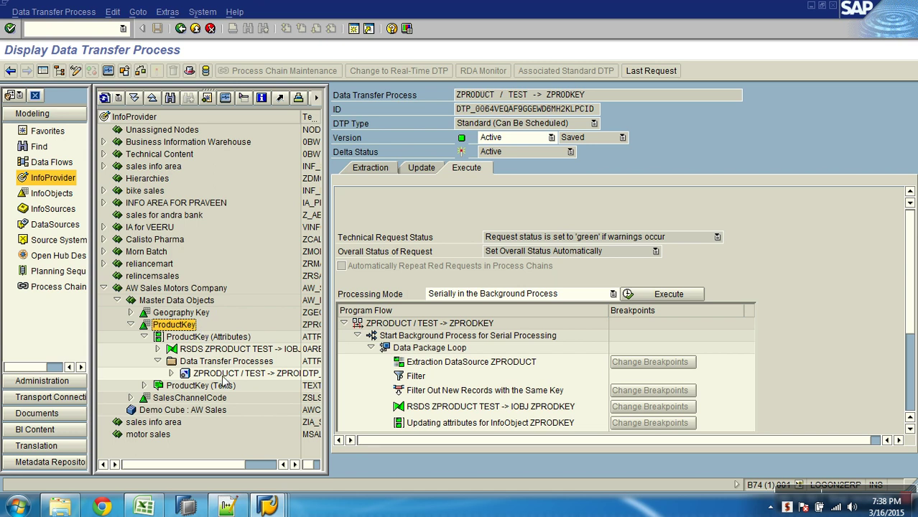
Create a standard data transfer process from DataSource ZPRODUCT of source system TEST to ProductKey (Texts)
{"action": "left_click", "coordinate": [144, 386]}
{"action": "right_click", "coordinate": [195, 435]}
{"action": "left_click", "coordinate": [225, 445]}
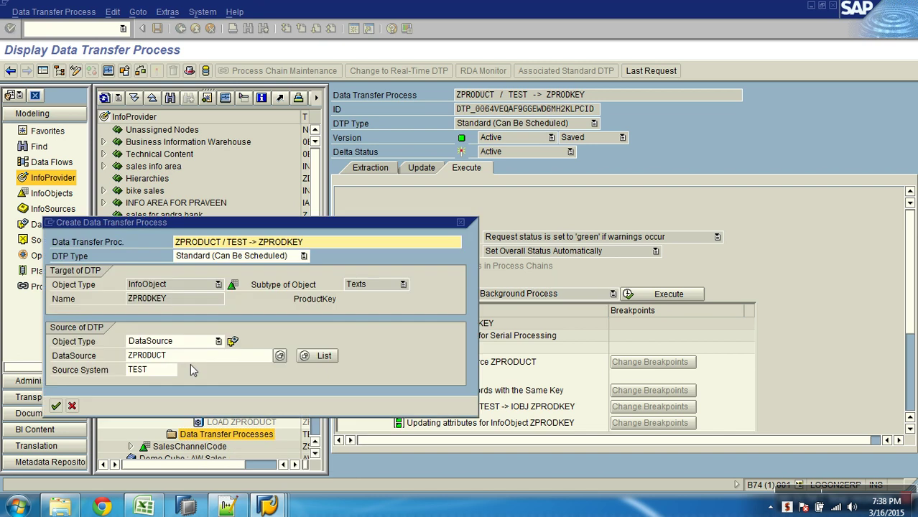
{"action": "key", "text": "Return"}
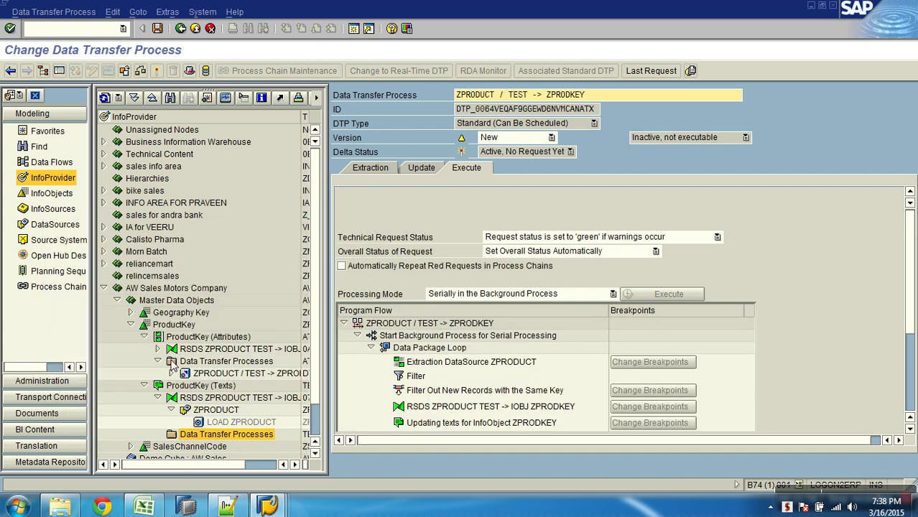
Activate and execute the ProductKey texts data transfer process, check its request in the monitor, and leave the monitor
{"action": "left_click", "coordinate": [158, 71]}
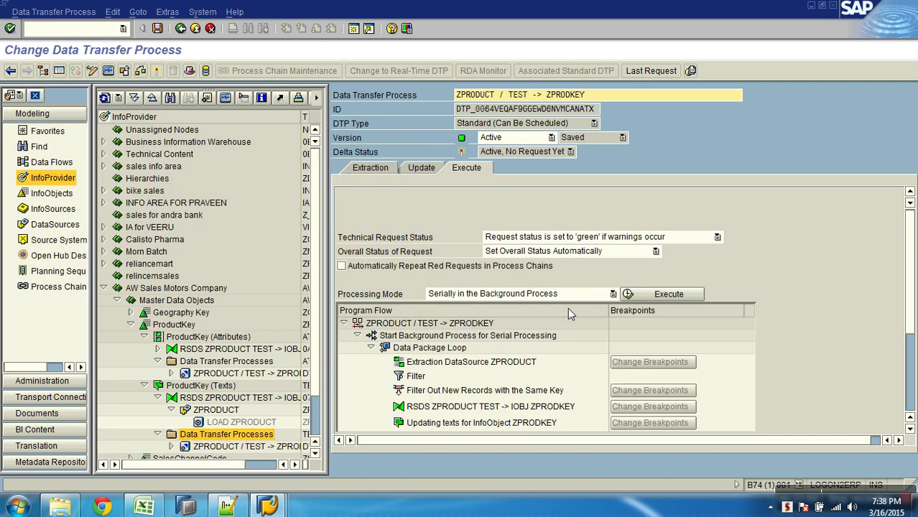
{"action": "left_click", "coordinate": [179, 259]}
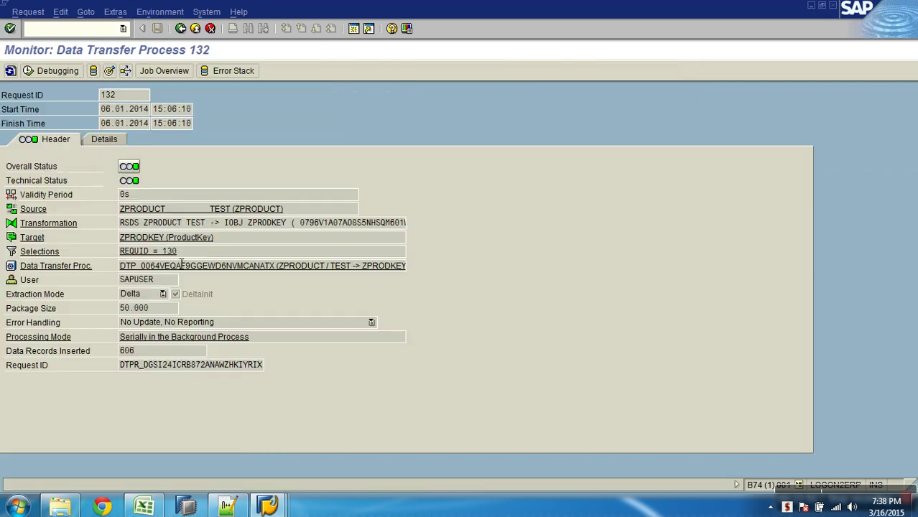
{"action": "left_click", "coordinate": [195, 29]}
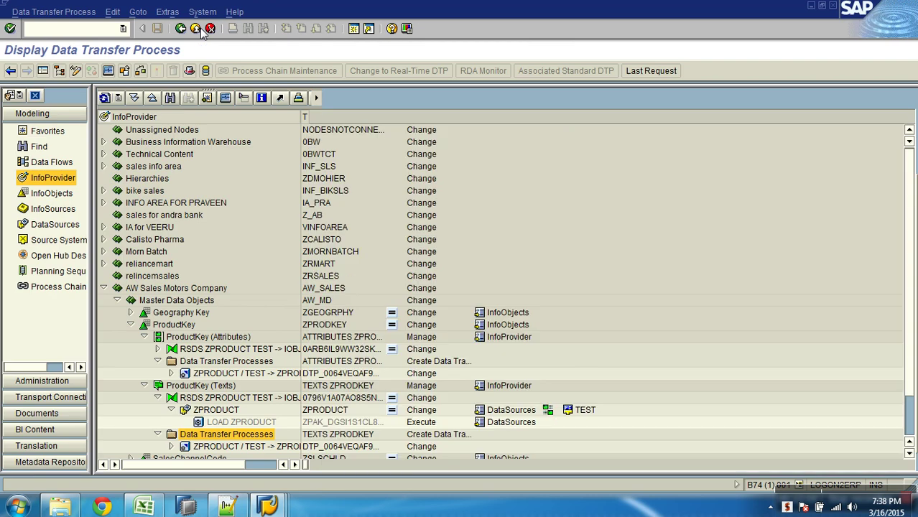
Display the ProductKey master data again, review the Medium Description and Long Description columns across the records, and return to the InfoProvider tree
{"action": "right_click", "coordinate": [185, 324]}
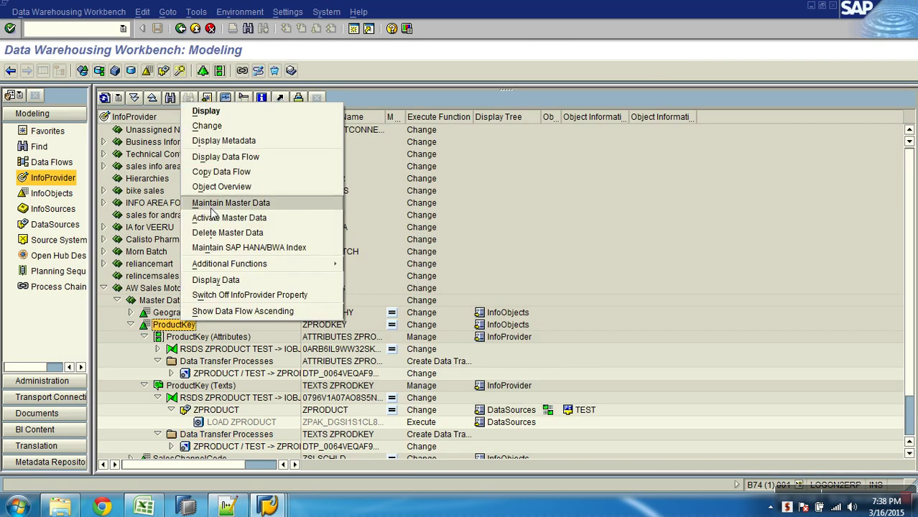
{"action": "left_click", "coordinate": [209, 203]}
{"action": "left_click", "coordinate": [10, 71]}
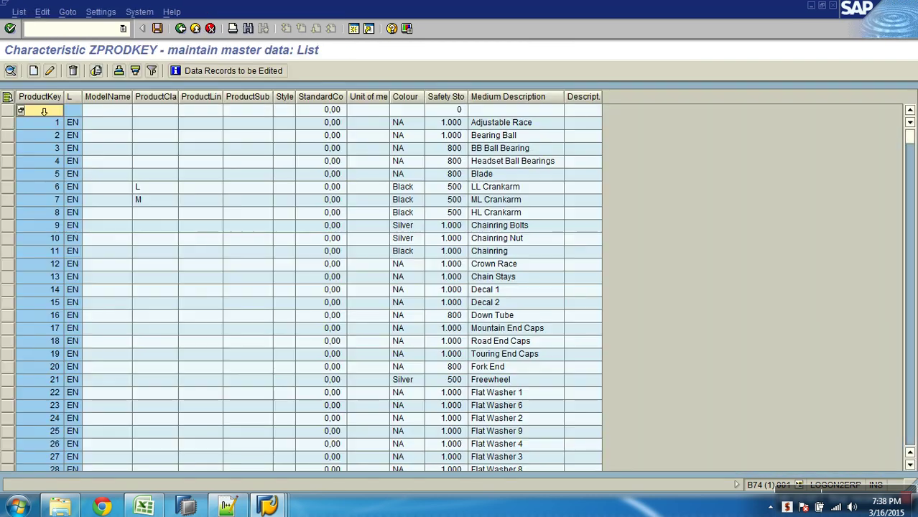
{"action": "left_click_drag", "start_coordinate": [911, 139], "coordinate": [911, 210]}
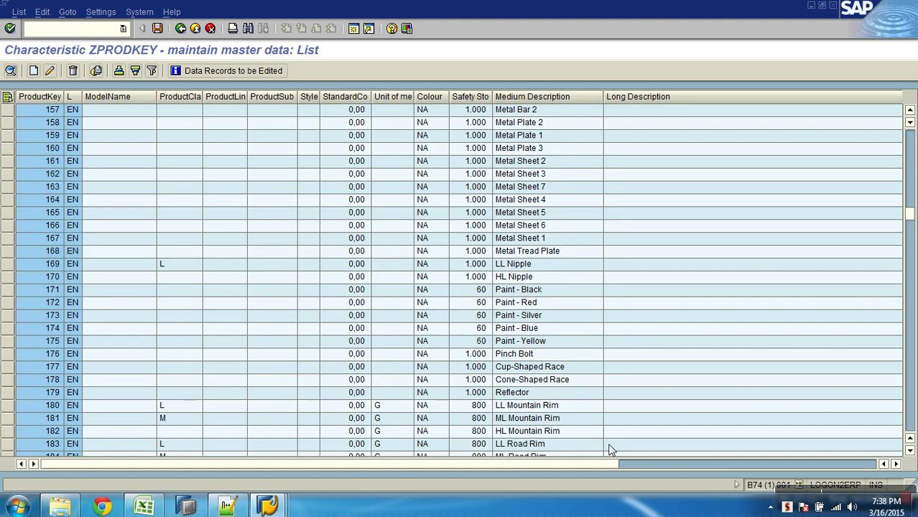
{"action": "left_click", "coordinate": [639, 463]}
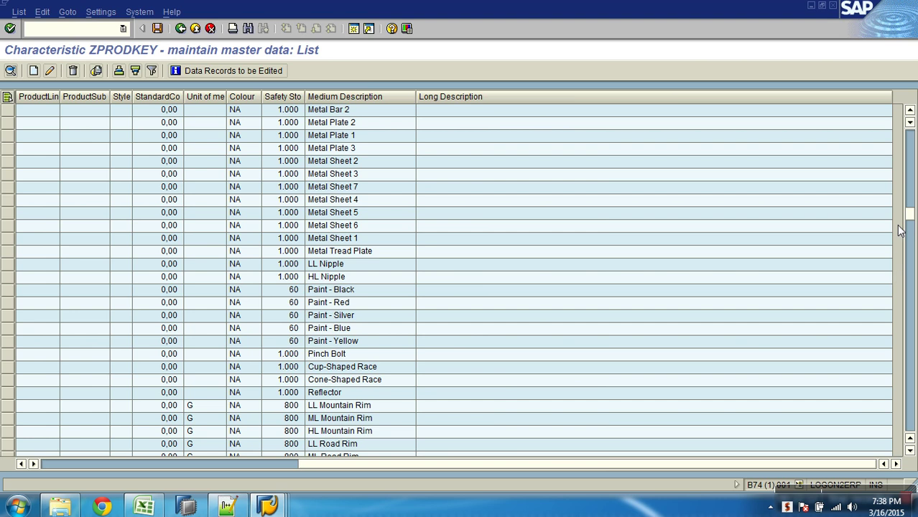
{"action": "left_click_drag", "start_coordinate": [909, 217], "coordinate": [909, 310]}
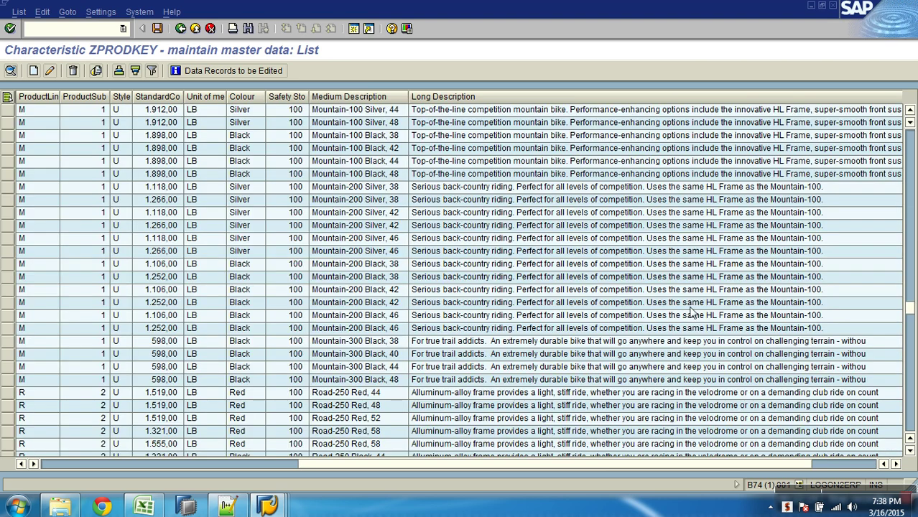
{"action": "left_click", "coordinate": [111, 463]}
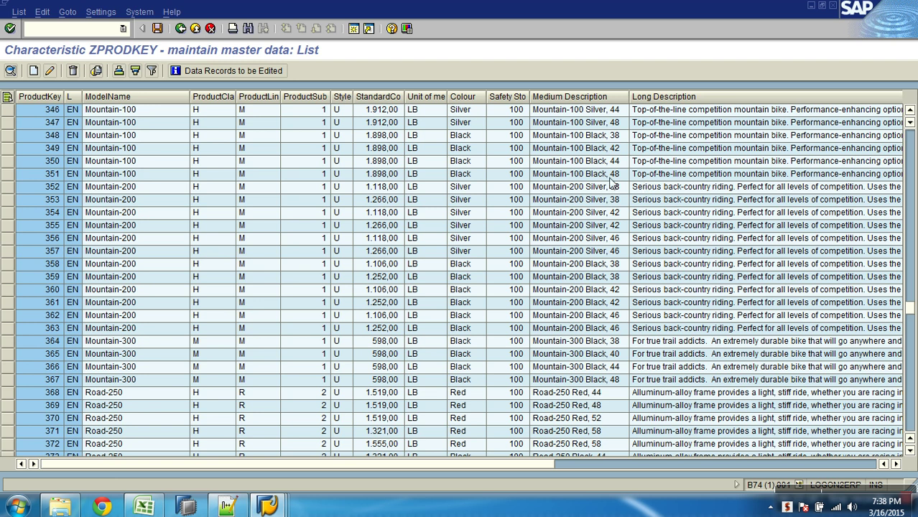
{"action": "left_click_drag", "start_coordinate": [578, 96], "coordinate": [728, 72]}
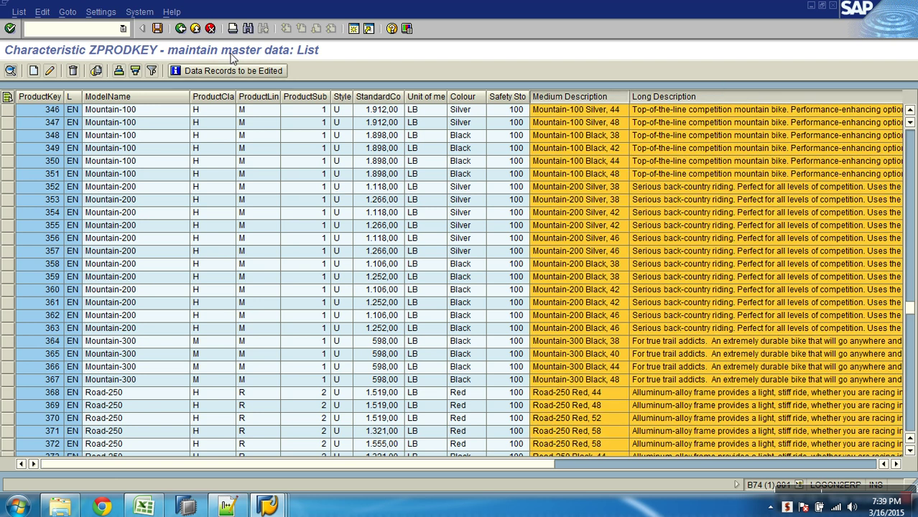
{"action": "left_click", "coordinate": [195, 28]}
{"action": "left_click", "coordinate": [195, 28]}
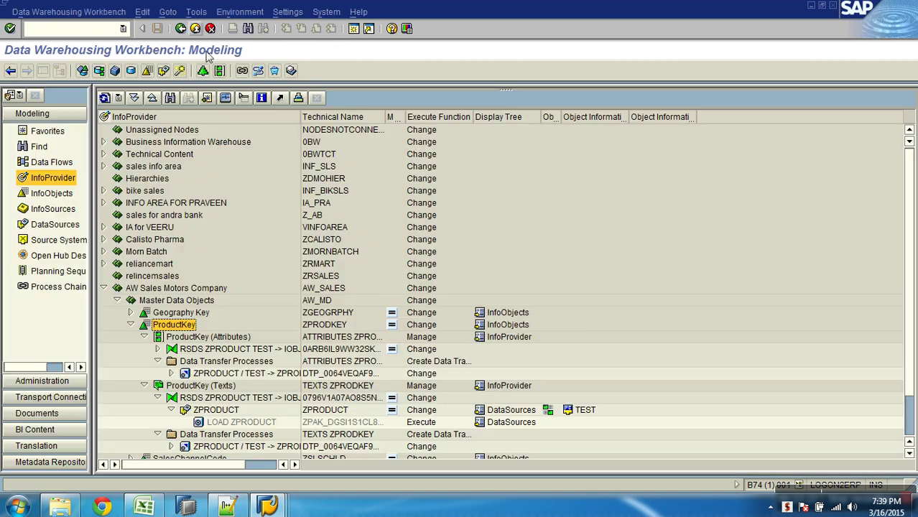
Open the SID table /BIC/SZPRODKEY from the ProductKey characteristic and check its number of entries in the Data Browser
{"action": "double_click", "coordinate": [174, 325]}
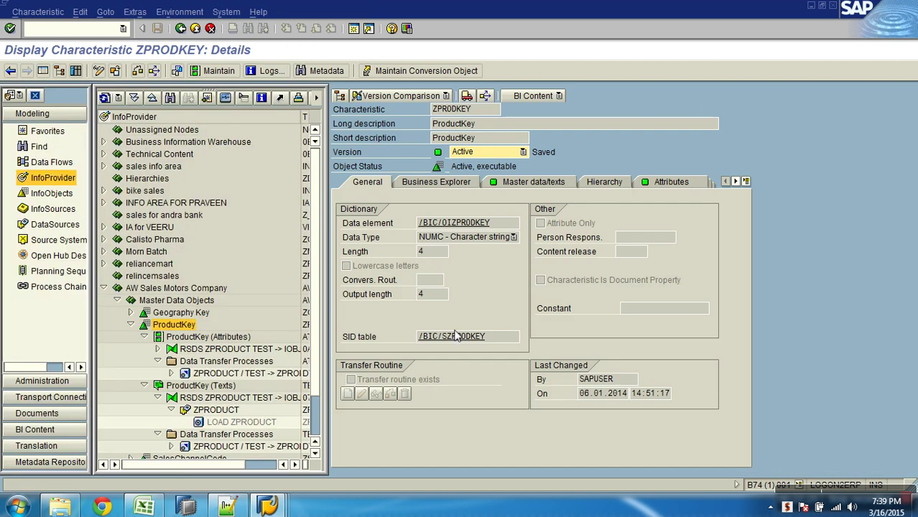
{"action": "double_click", "coordinate": [459, 336]}
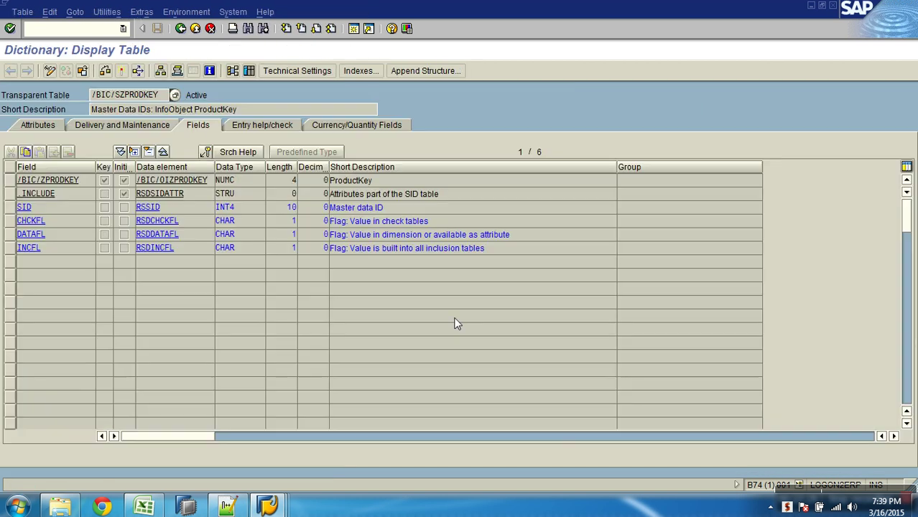
{"action": "left_click", "coordinate": [247, 70]}
{"action": "left_click", "coordinate": [84, 70]}
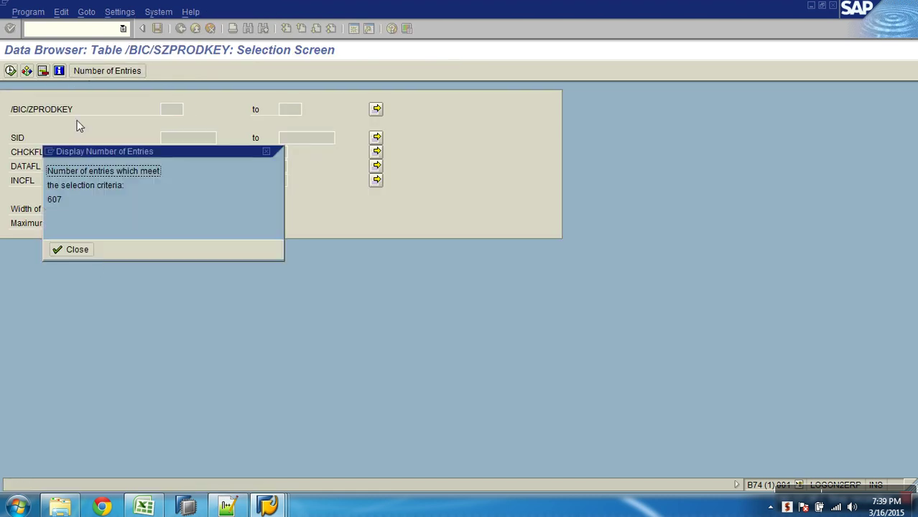
{"action": "left_click", "coordinate": [81, 251]}
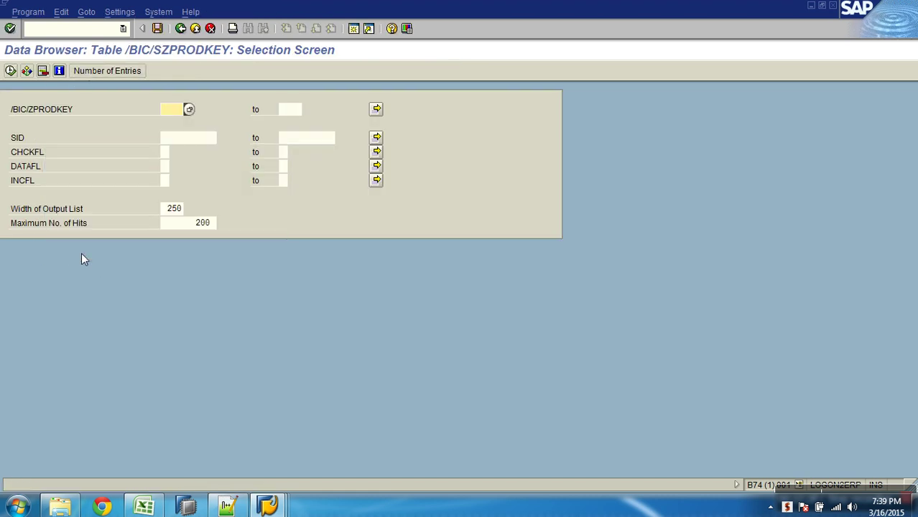
Clear the maximum number of hits, list all /BIC/SZPRODKEY entries to view their SIDs, and return to the table definition
{"action": "double_click", "coordinate": [170, 227]}
{"action": "key", "text": "Delete"}
{"action": "key", "text": "F8"}
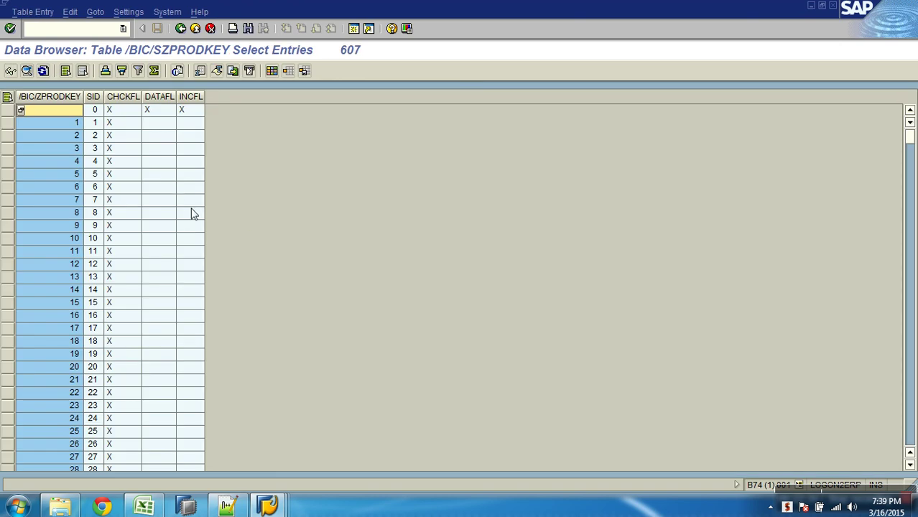
{"action": "left_click", "coordinate": [195, 29]}
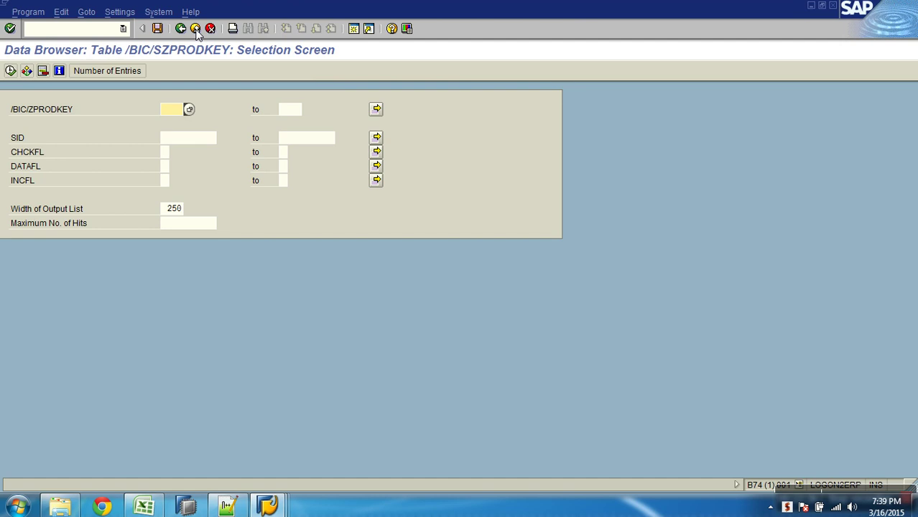
{"action": "left_click", "coordinate": [196, 30]}
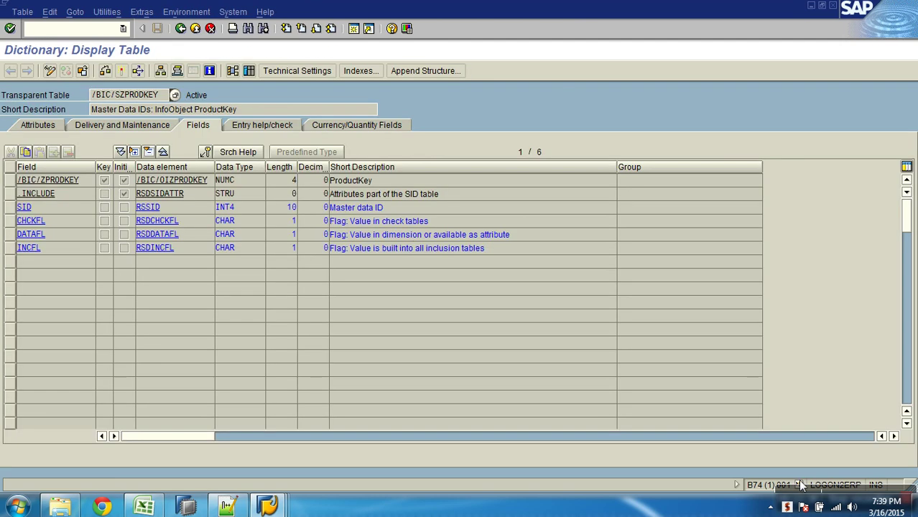